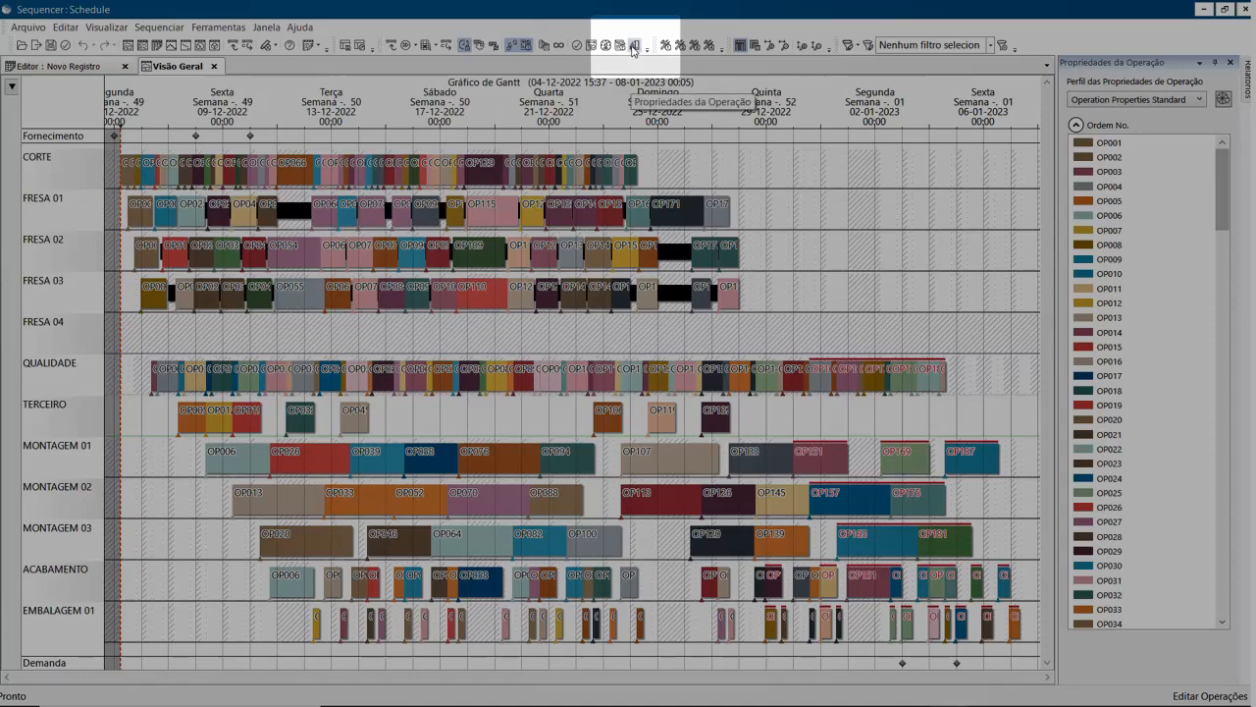
Highlight individual orders, including OP005, OP006 and OP013, in the Gantt chart from the operation properties legend, and clear the highlight
{"action": "left_click", "coordinate": [634, 49]}
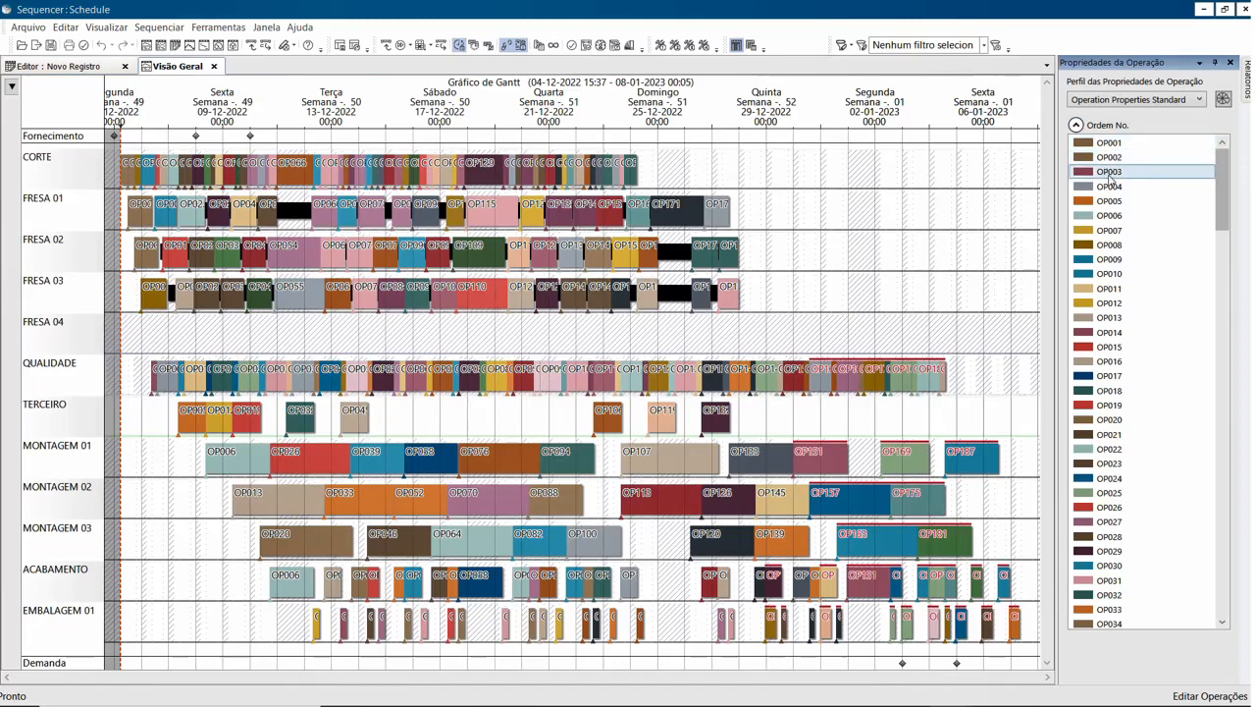
{"action": "left_click", "coordinate": [1109, 203]}
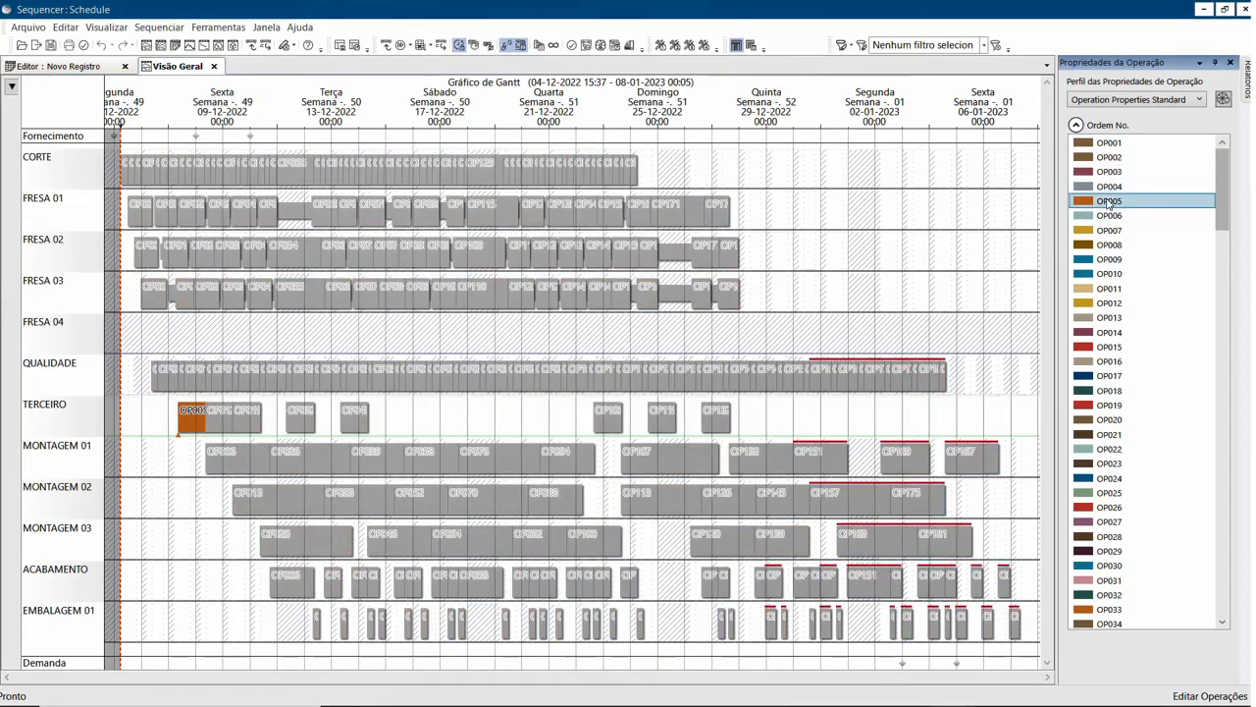
{"action": "left_click", "coordinate": [1108, 215]}
{"action": "left_click", "coordinate": [1108, 245]}
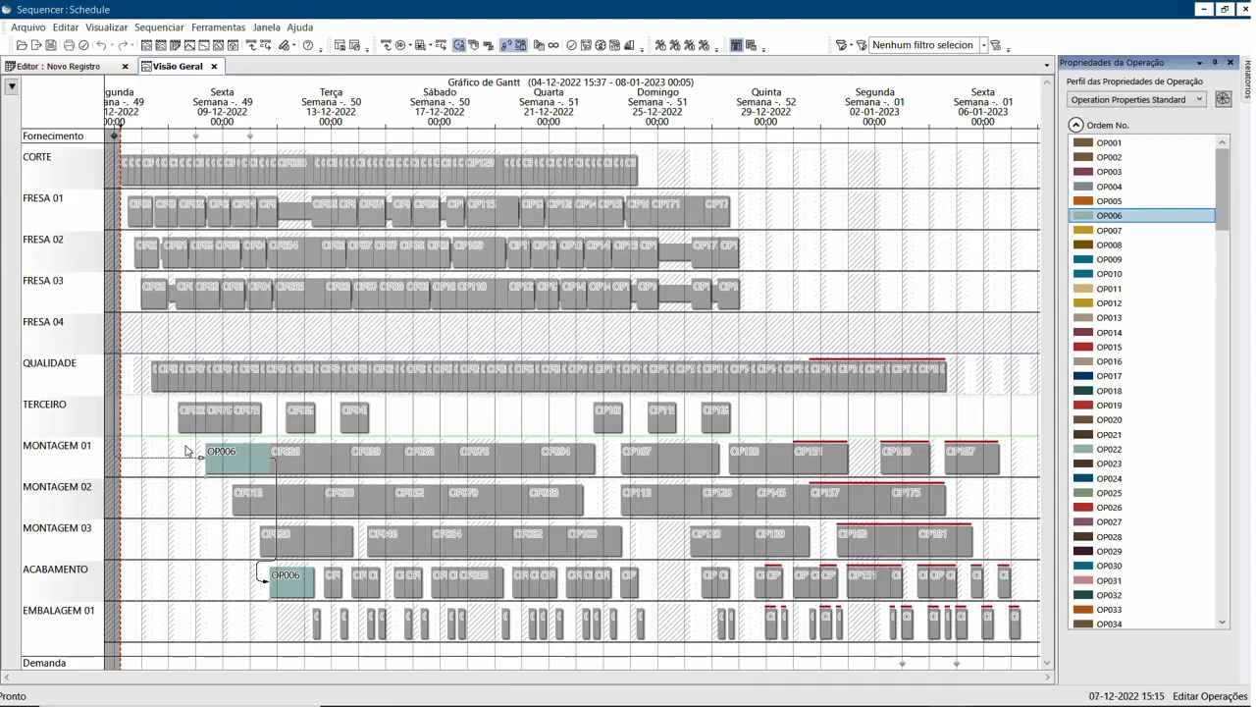
{"action": "left_click", "coordinate": [1090, 261]}
{"action": "left_click", "coordinate": [1107, 317]}
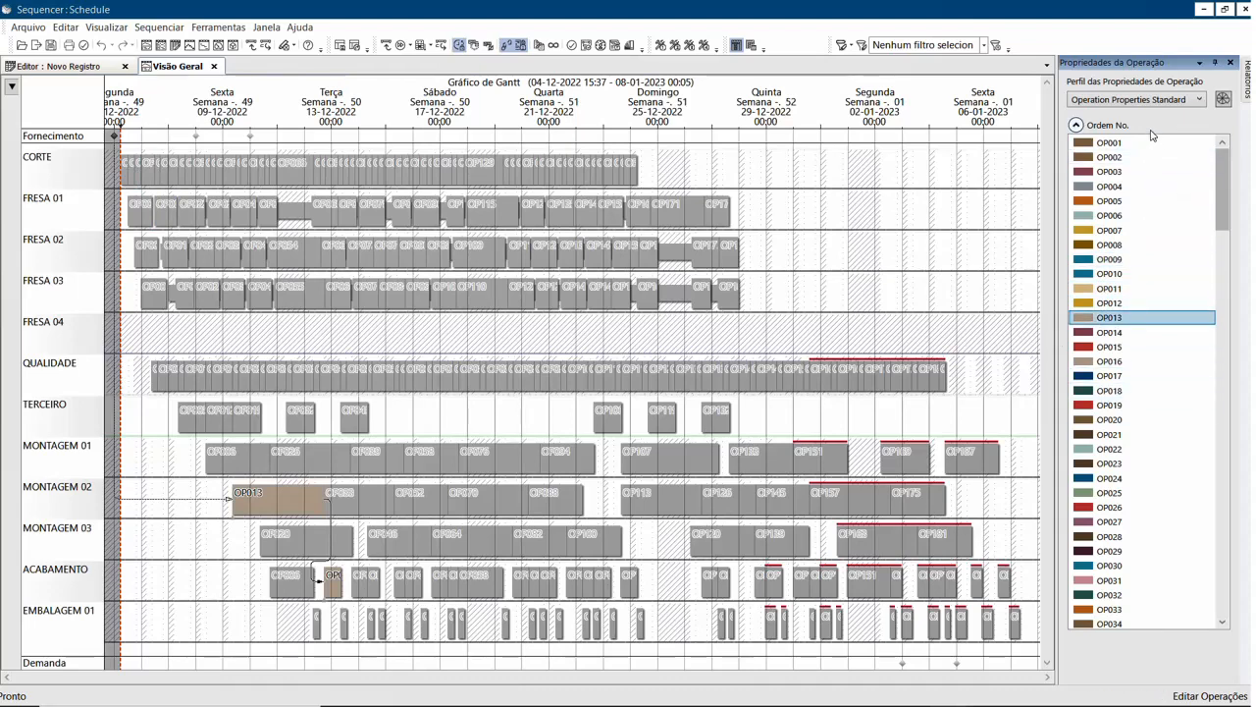
{"action": "left_click", "coordinate": [910, 232]}
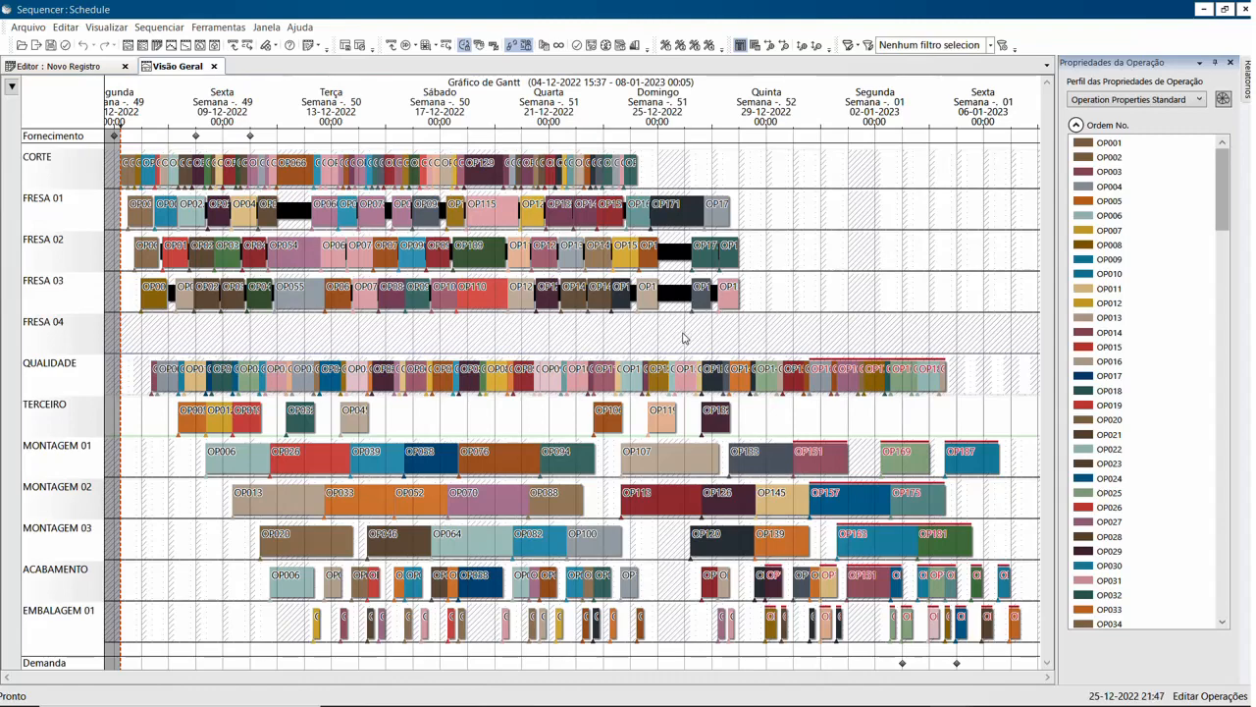
{"action": "scroll", "coordinate": [661, 373], "scroll_direction": "up", "scroll_amount": 2}
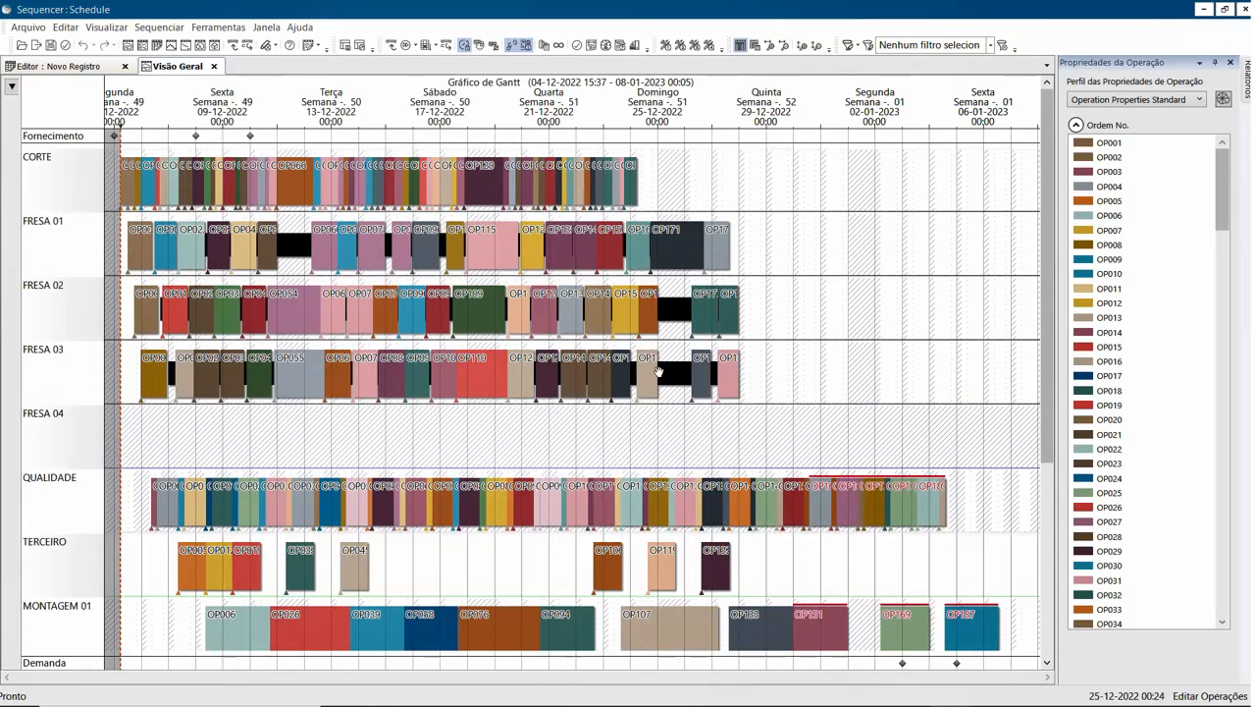
{"action": "scroll", "coordinate": [556, 441], "scroll_direction": "up", "scroll_amount": 1}
{"action": "scroll", "coordinate": [559, 443], "scroll_direction": "up", "scroll_amount": 1}
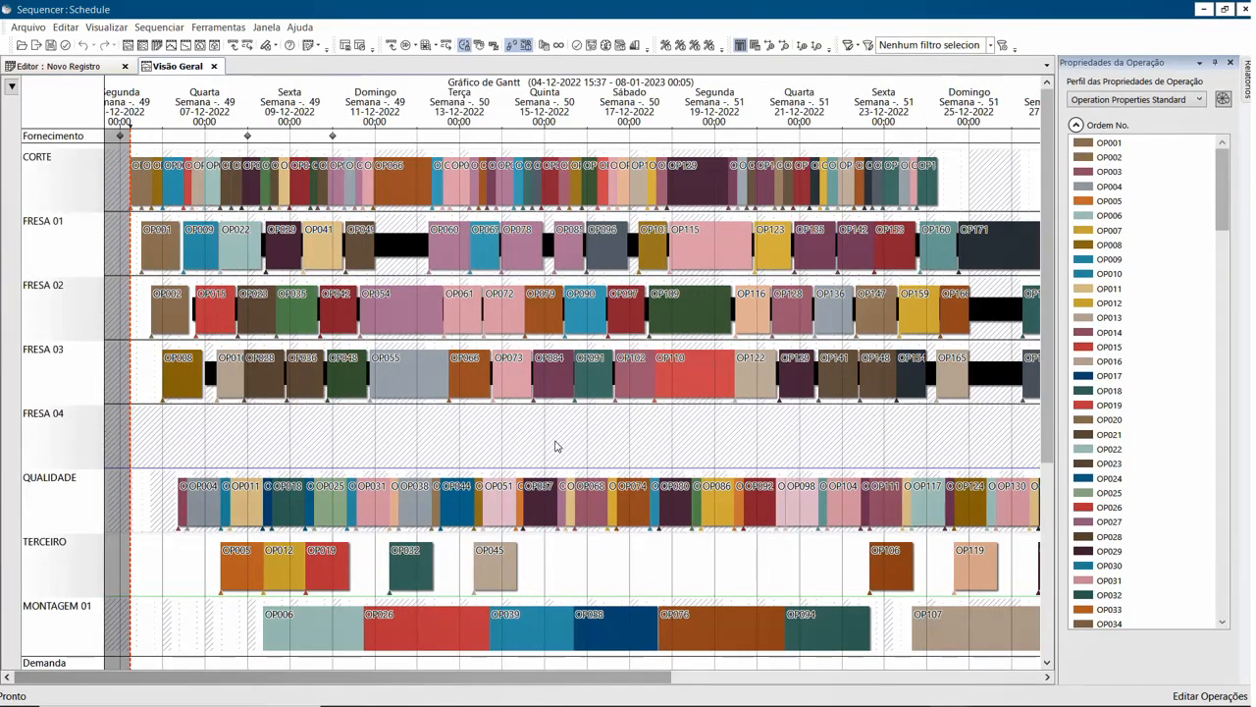
{"action": "scroll", "coordinate": [556, 442], "scroll_direction": "down", "scroll_amount": 2}
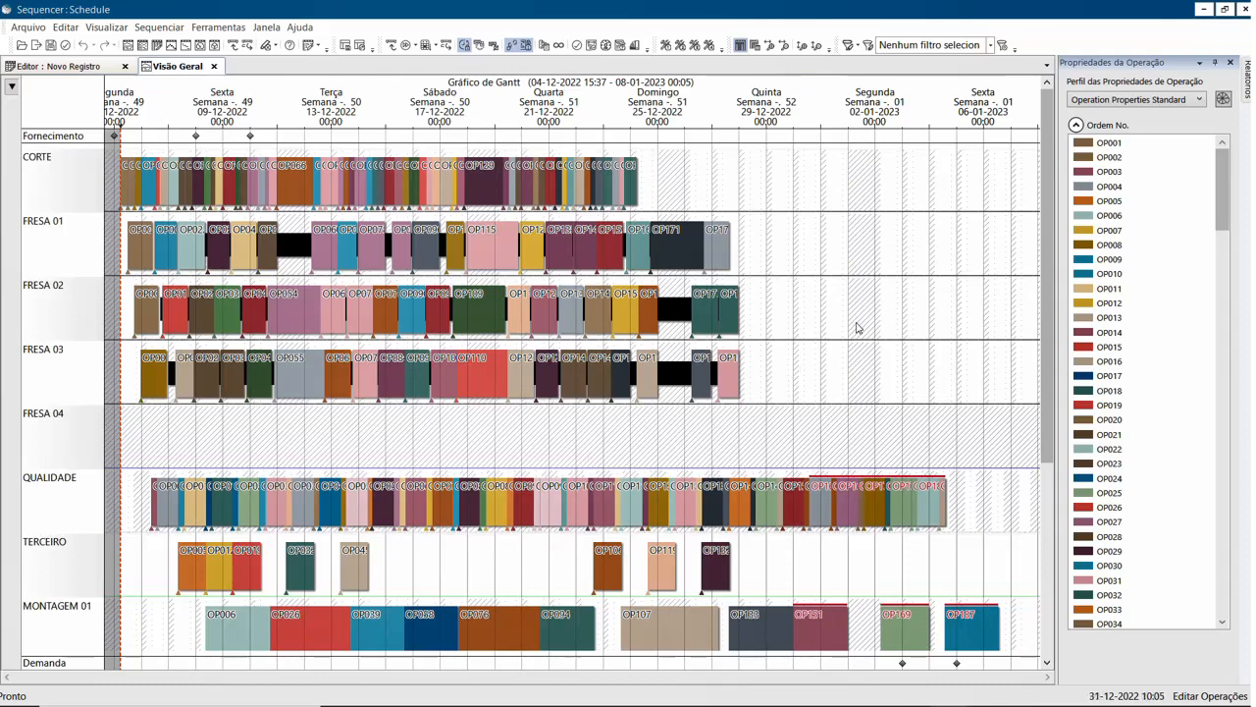
Create a new operation properties profile named "Status da demanda"
{"action": "left_click", "coordinate": [1222, 101]}
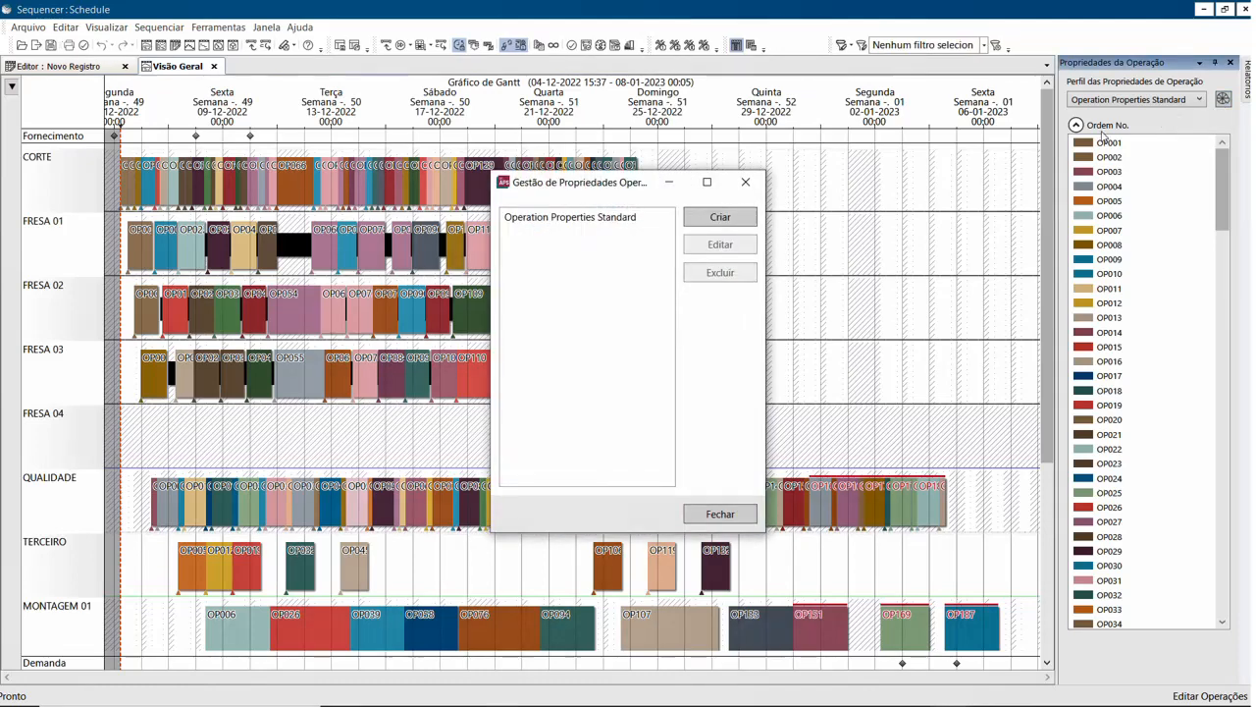
{"action": "left_click_drag", "start_coordinate": [584, 182], "coordinate": [854, 108]}
{"action": "left_click", "coordinate": [979, 146]}
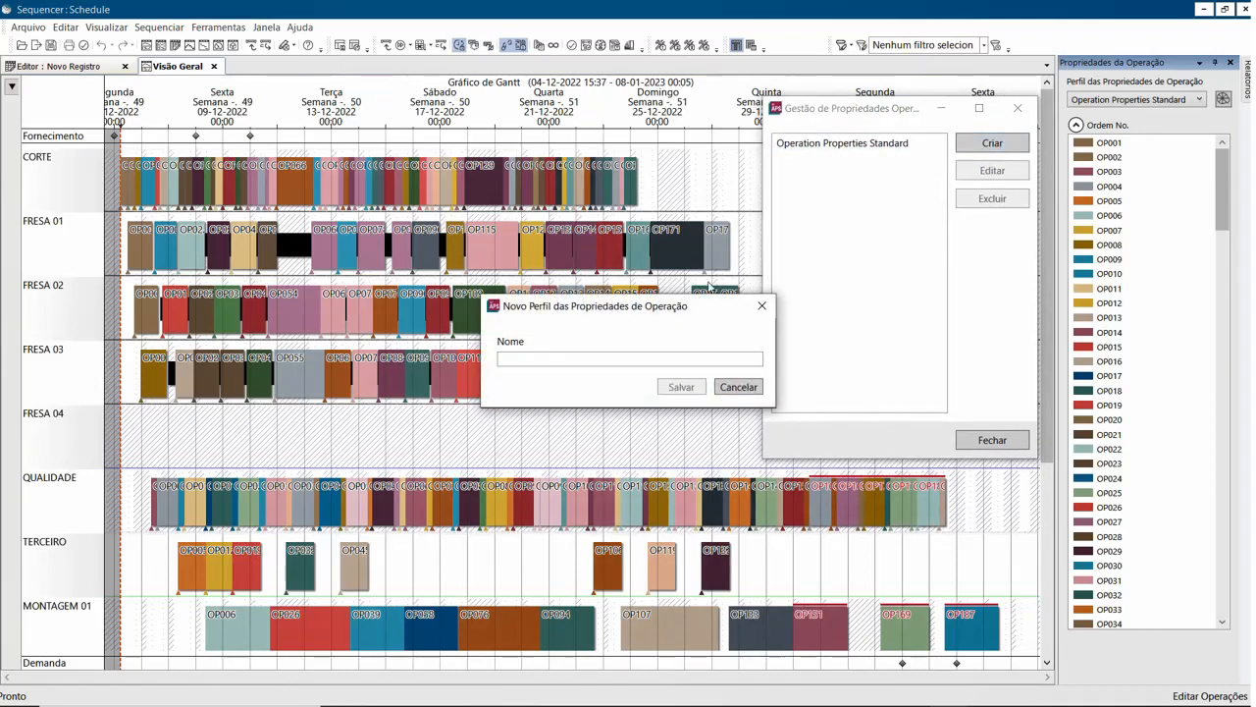
{"action": "left_click_drag", "start_coordinate": [668, 310], "coordinate": [922, 264]}
{"action": "left_click", "coordinate": [846, 309]}
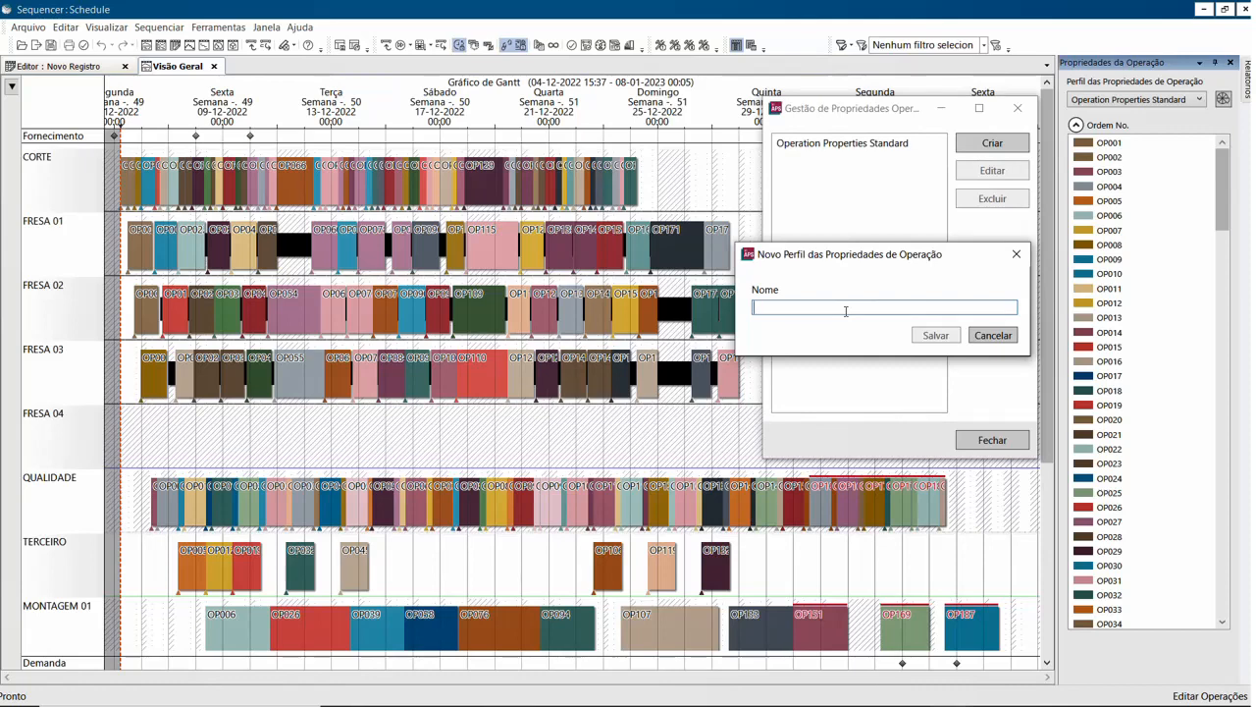
{"action": "type", "text": "Status d"}
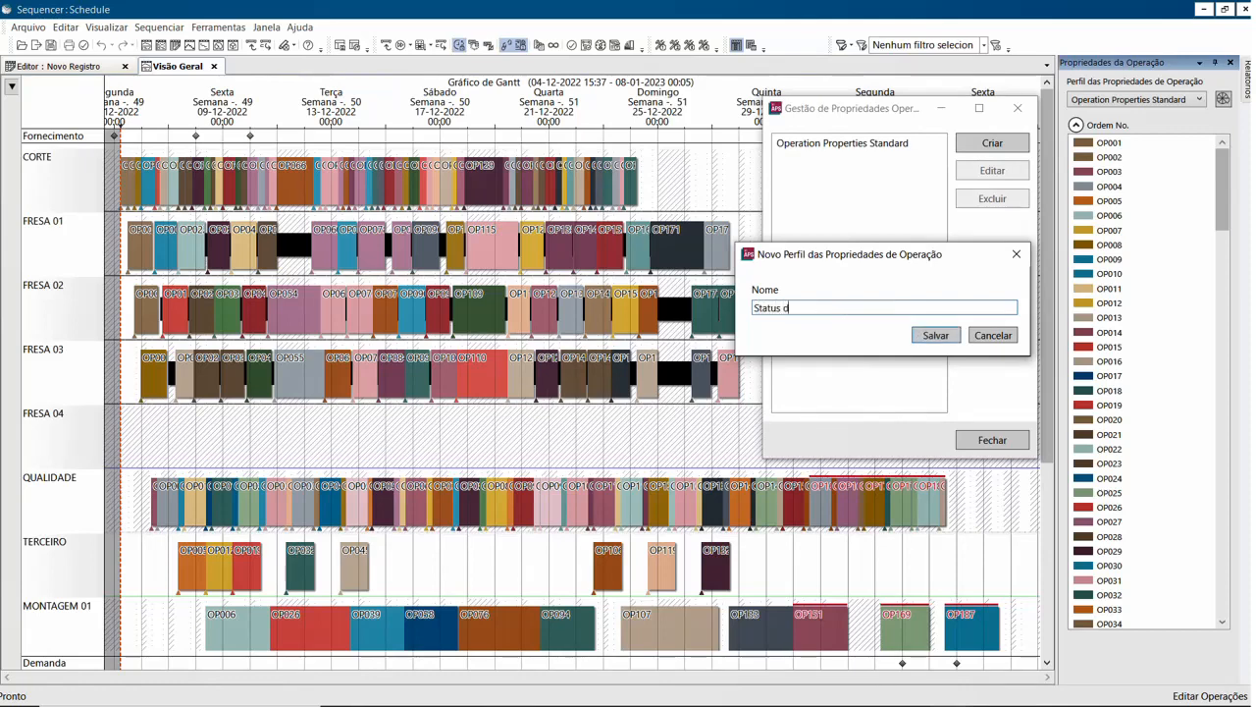
{"action": "type", "text": "a demanda"}
{"action": "left_click", "coordinate": [935, 336]}
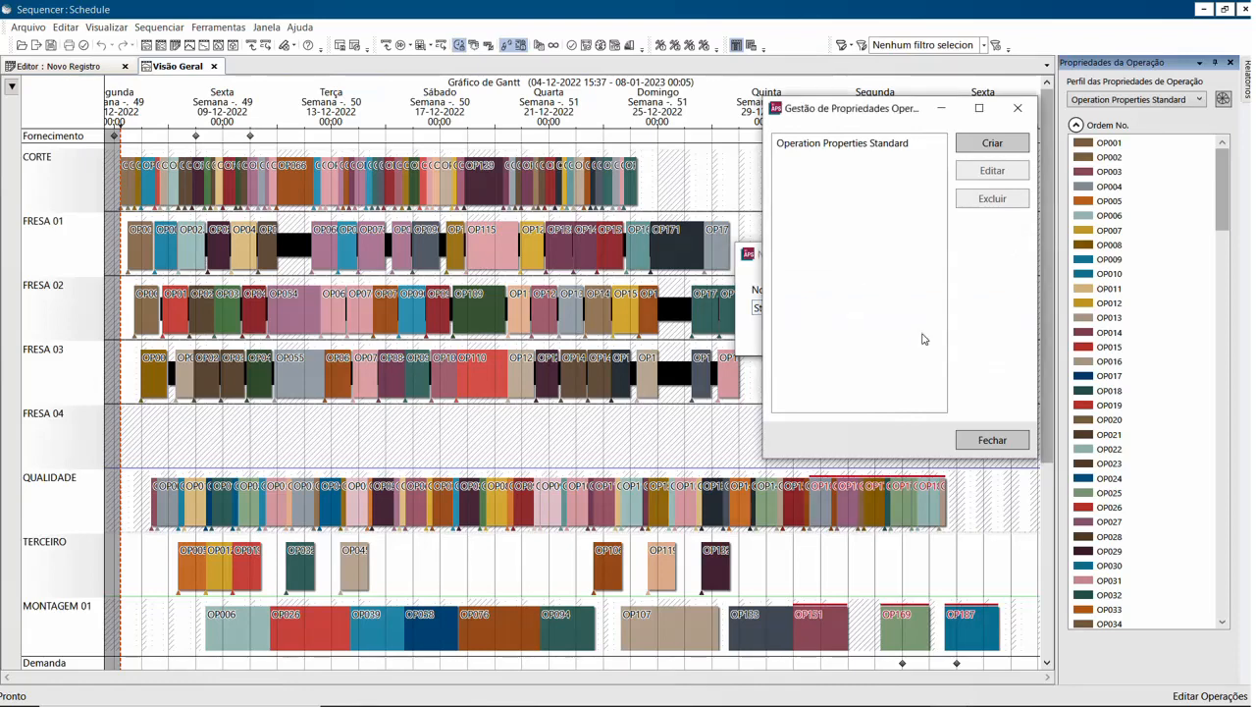
Change the colour mode of the profile's first operation bar element and colour it by the order field Status da Demanda
{"action": "left_click_drag", "start_coordinate": [596, 242], "coordinate": [865, 138]}
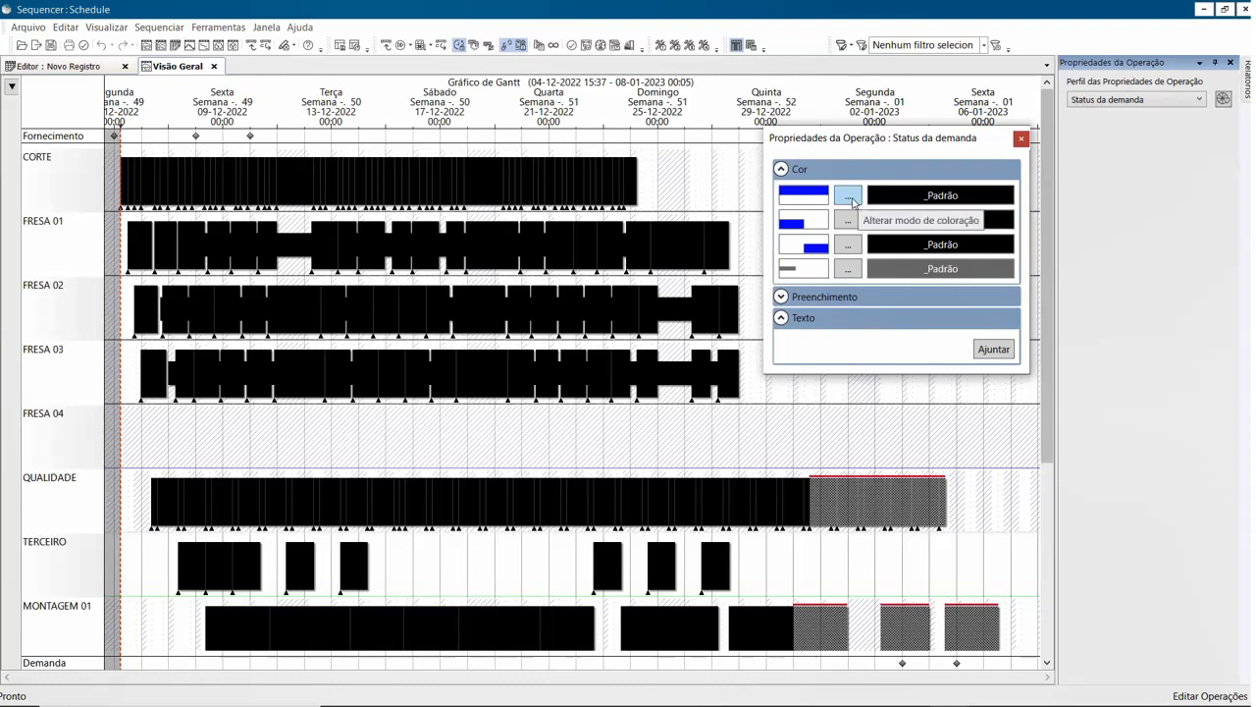
{"action": "left_click", "coordinate": [850, 196]}
{"action": "left_click_drag", "start_coordinate": [874, 149], "coordinate": [923, 148]}
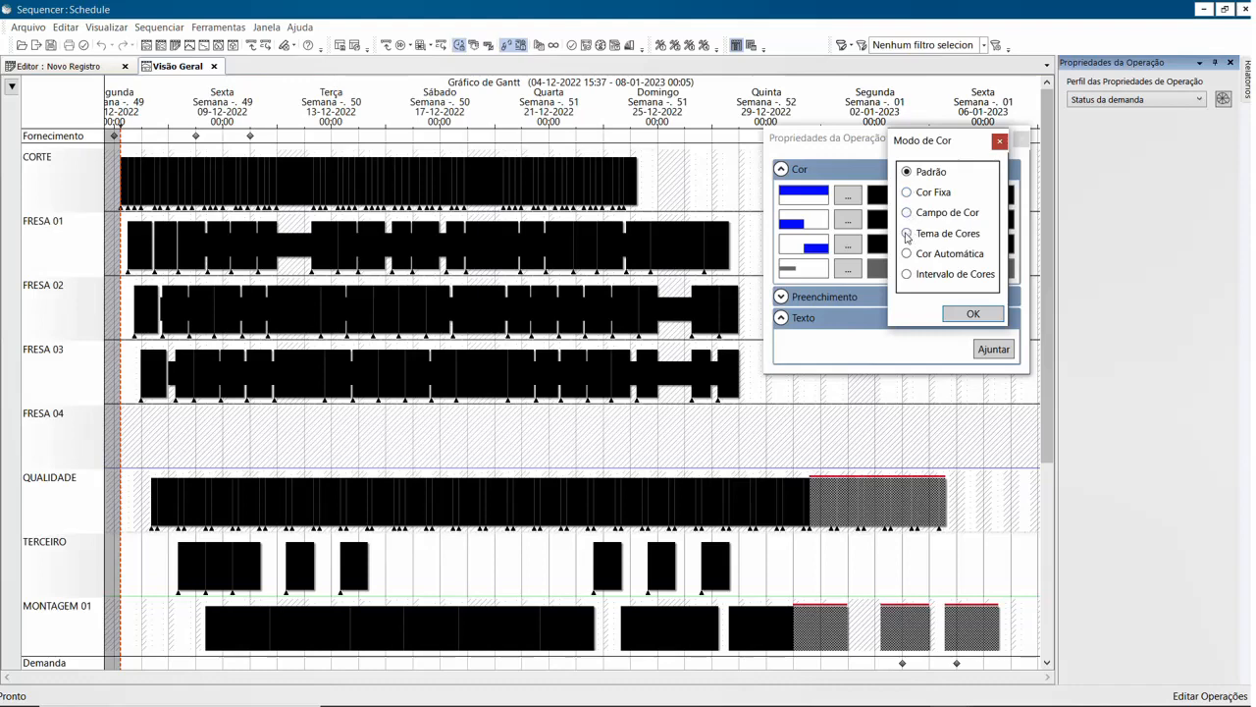
{"action": "left_click", "coordinate": [962, 316]}
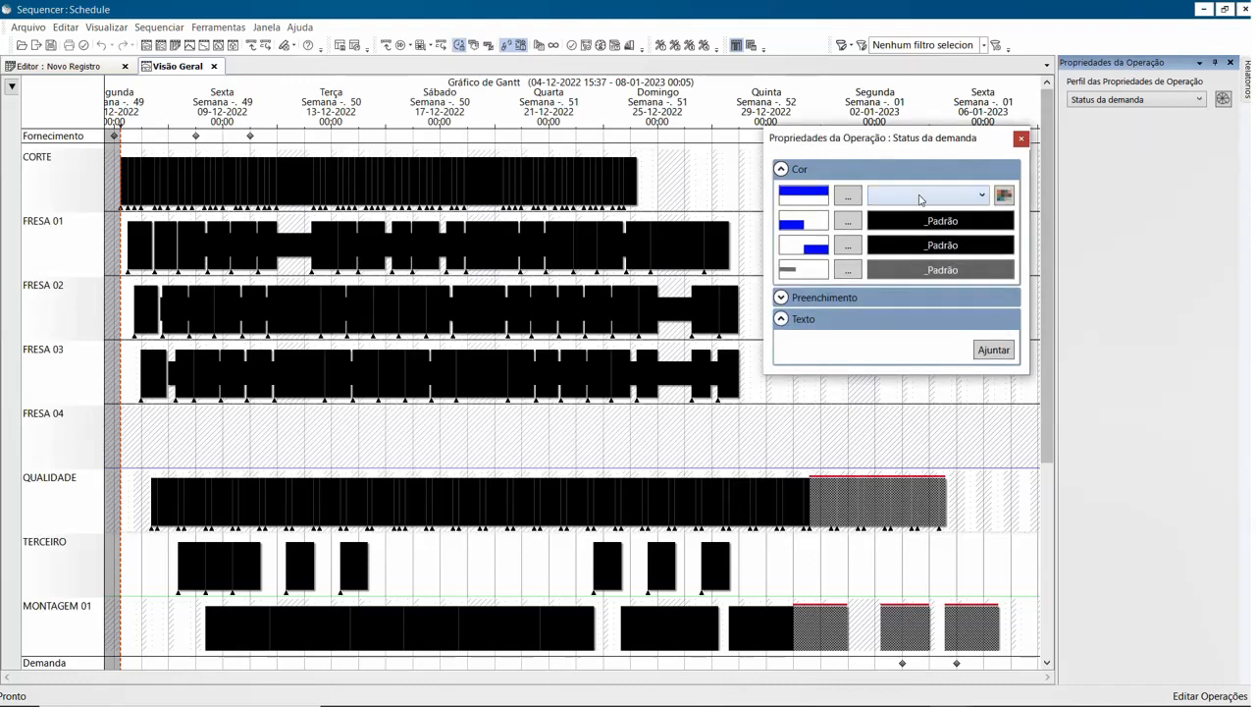
{"action": "left_click", "coordinate": [982, 196]}
{"action": "left_click_drag", "start_coordinate": [1075, 227], "coordinate": [1076, 294]}
{"action": "left_click", "coordinate": [927, 347]}
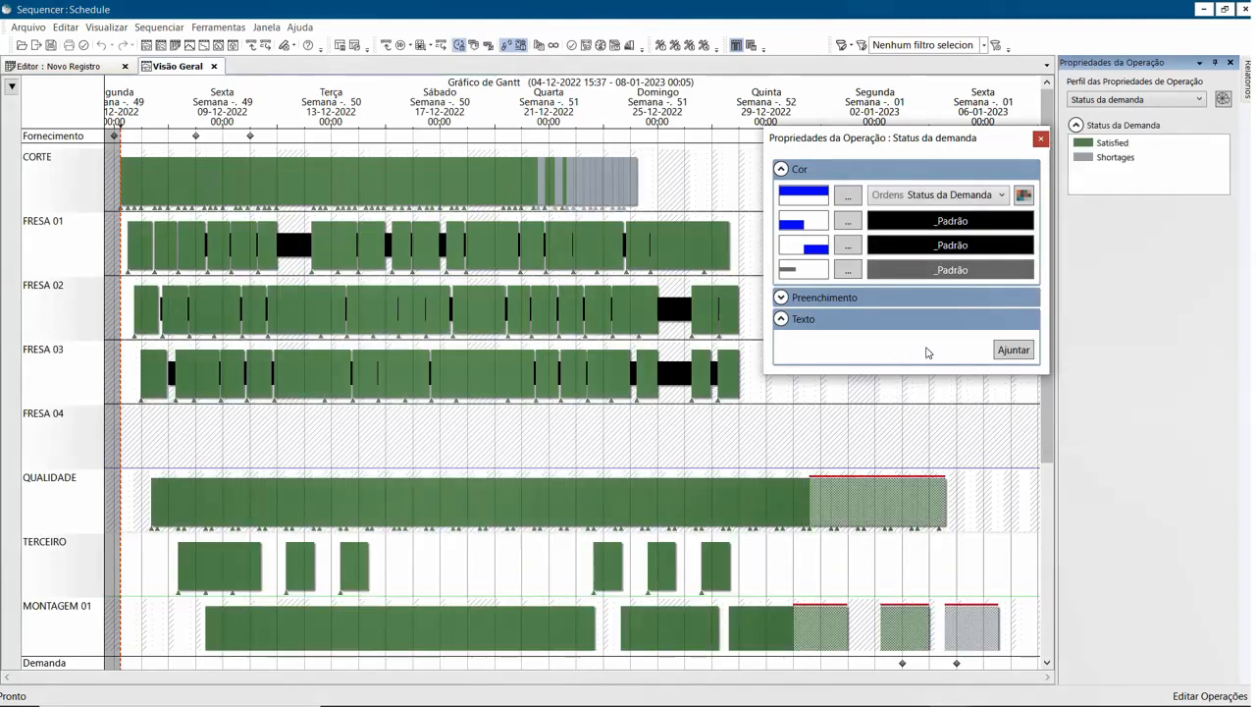
Add a text line to the profile that shows the order field Ordem No. on the operation bars
{"action": "left_click_drag", "start_coordinate": [887, 147], "coordinate": [863, 153]}
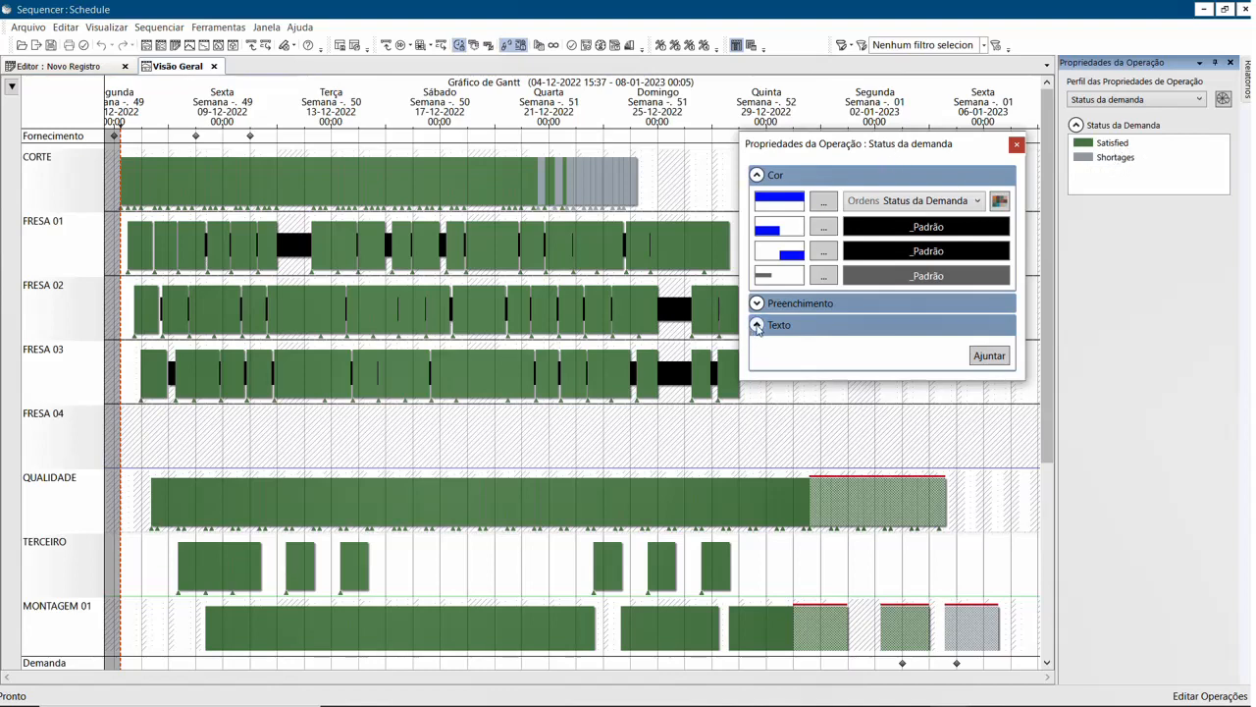
{"action": "left_click", "coordinate": [989, 356]}
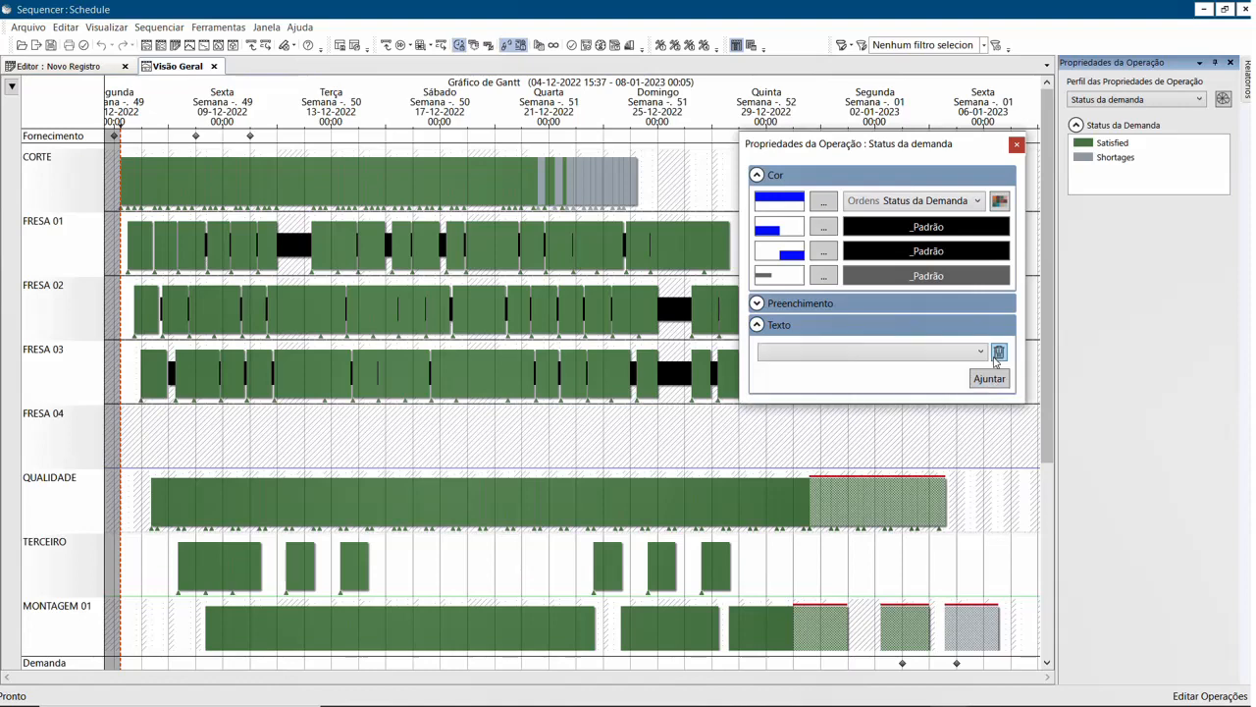
{"action": "left_click", "coordinate": [978, 356]}
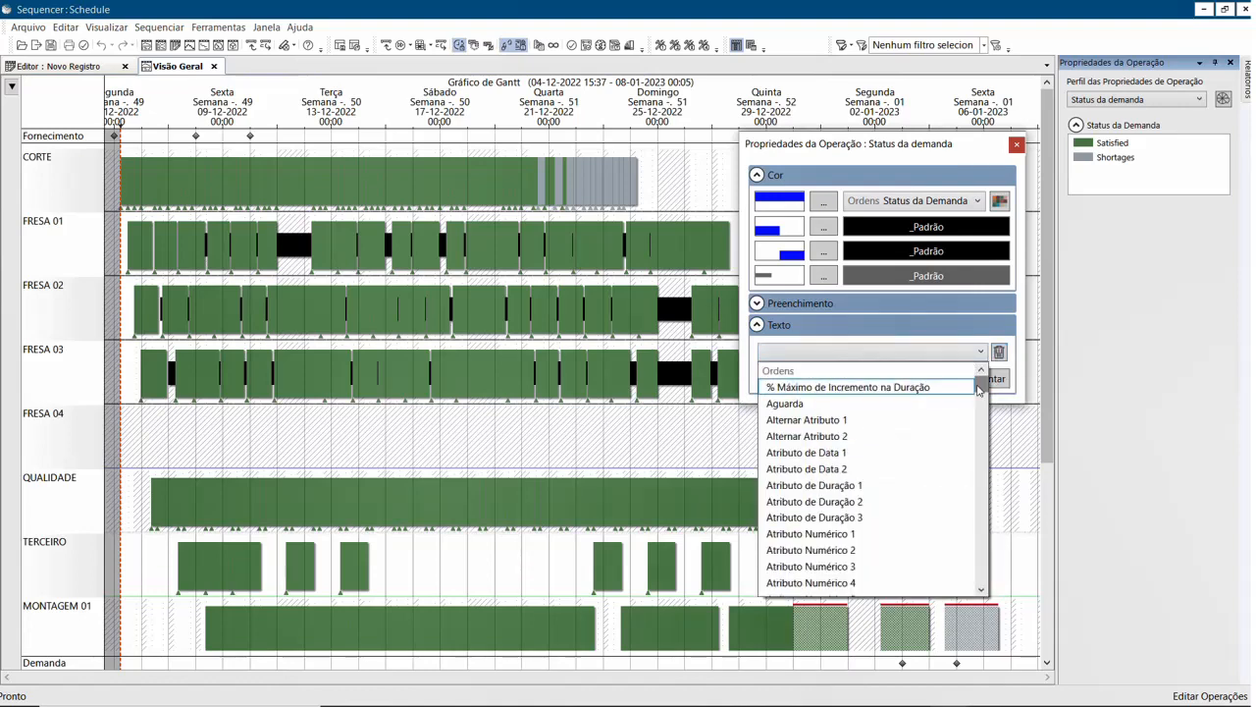
{"action": "left_click_drag", "start_coordinate": [980, 376], "coordinate": [977, 429]}
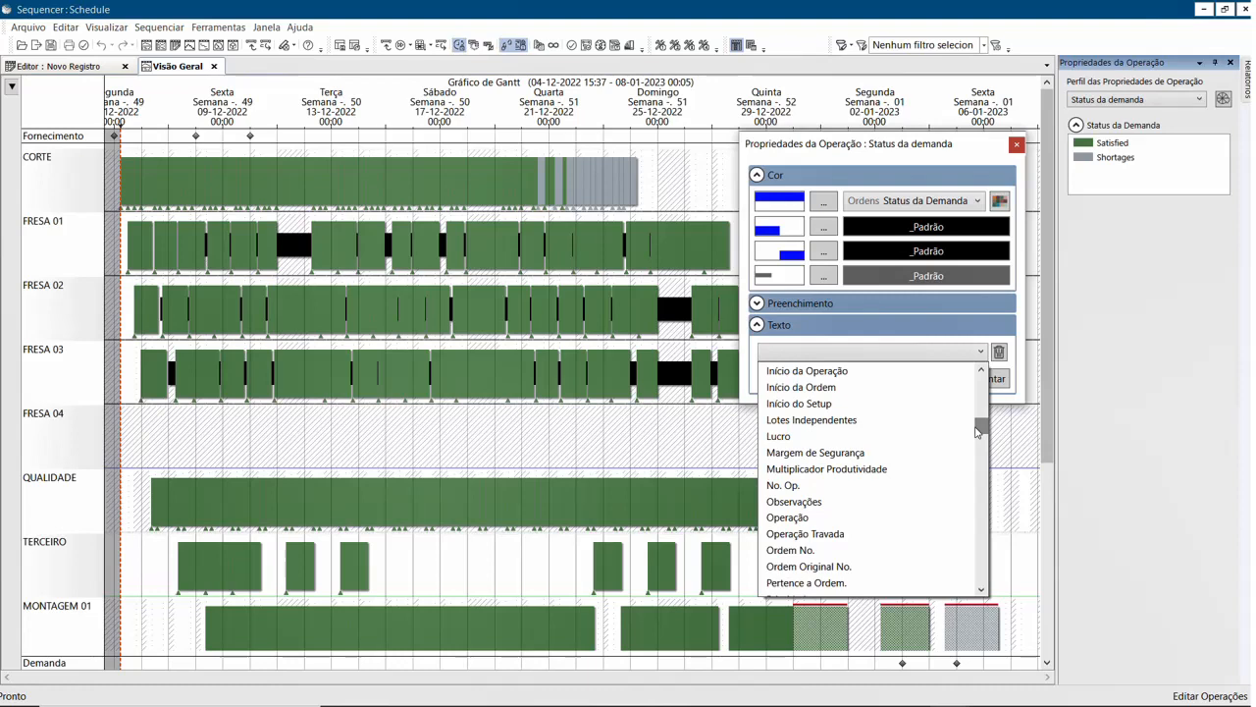
{"action": "left_click", "coordinate": [817, 552]}
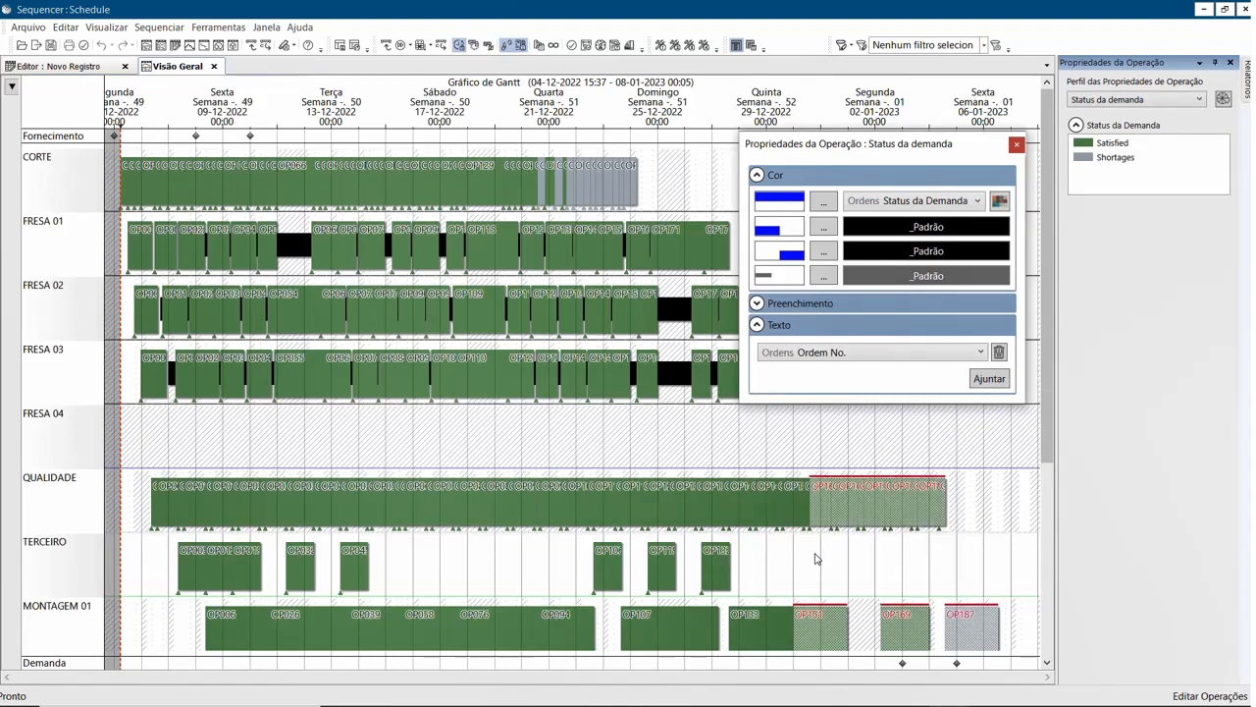
Add a second text line with the order field No. Op., and close the profile editor and profile management
{"action": "left_click", "coordinate": [991, 380]}
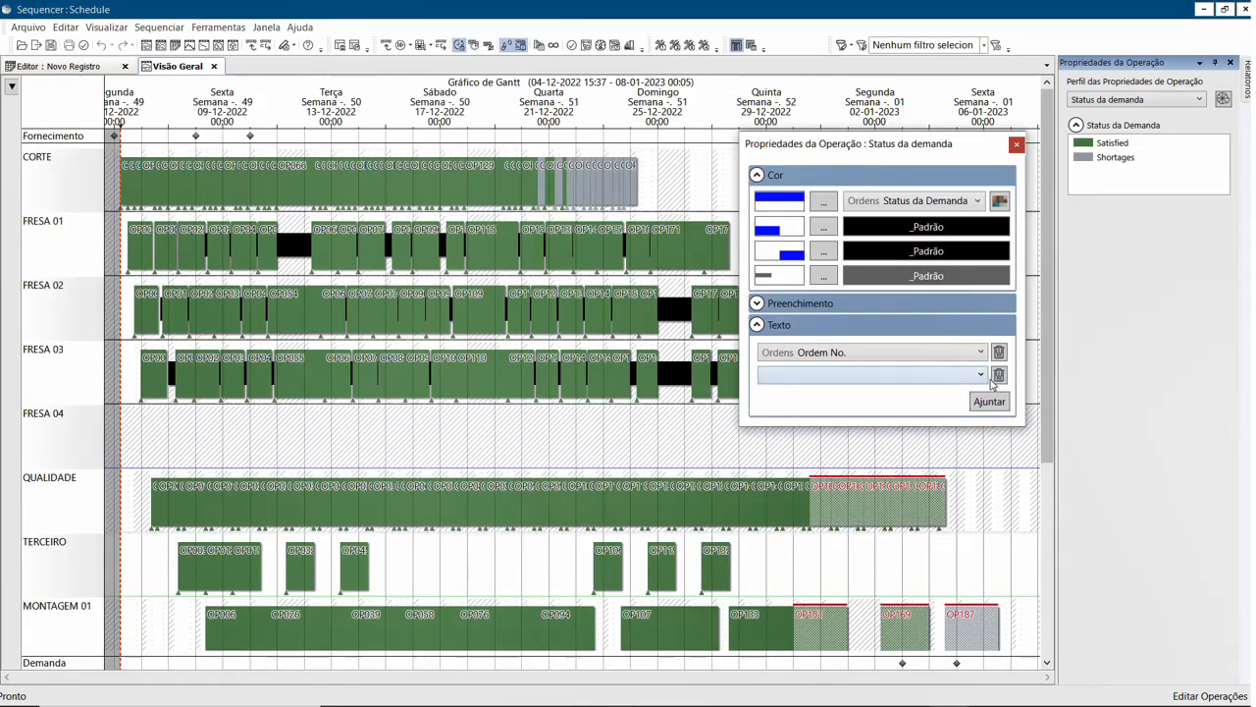
{"action": "left_click", "coordinate": [980, 377]}
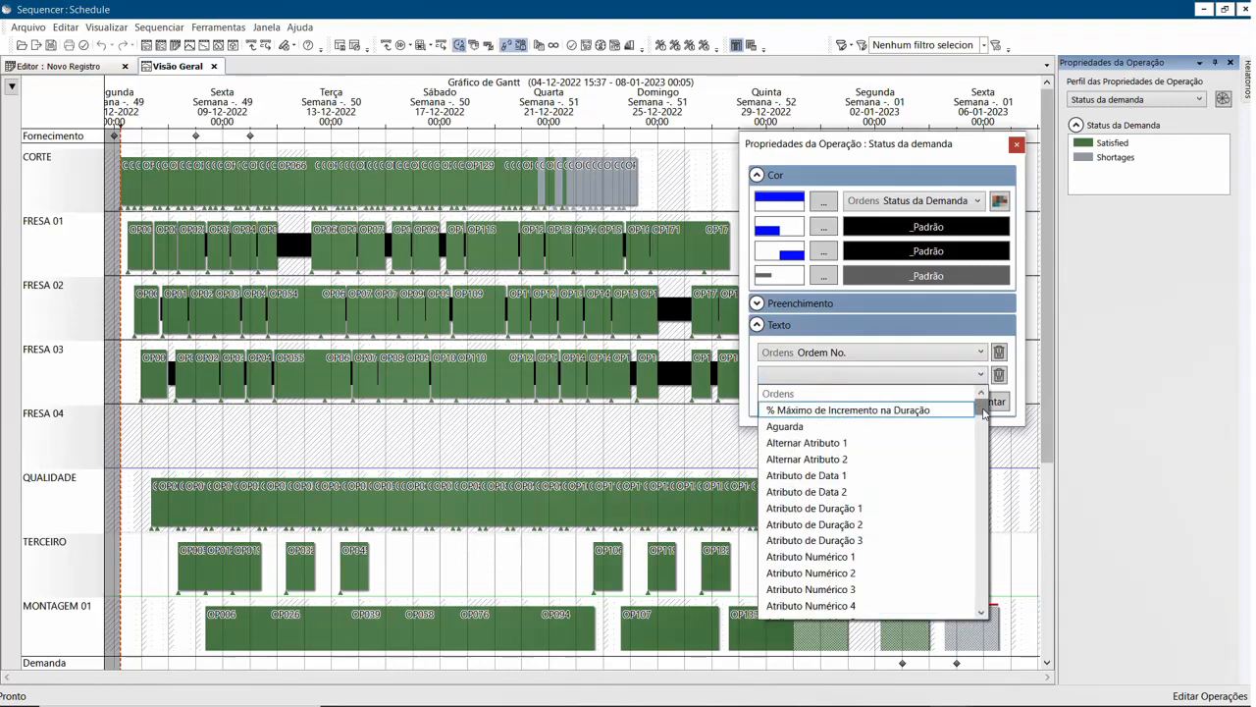
{"action": "left_click_drag", "start_coordinate": [980, 412], "coordinate": [980, 461]}
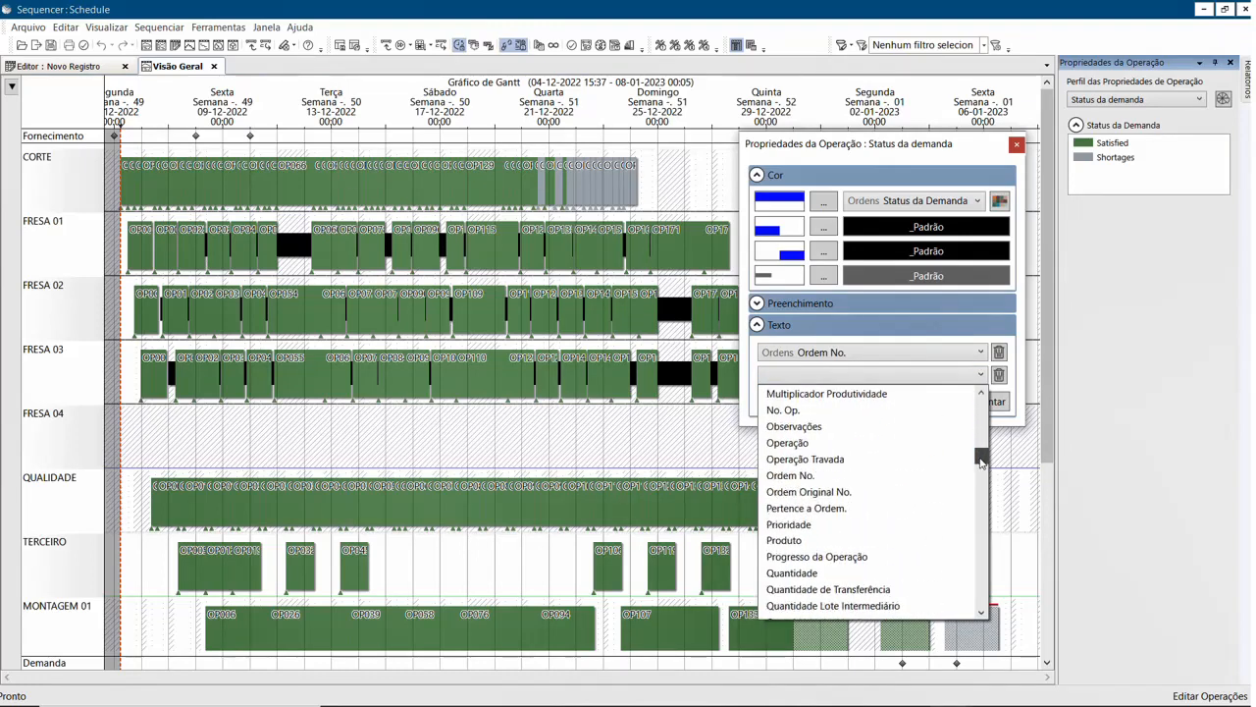
{"action": "left_click", "coordinate": [819, 410]}
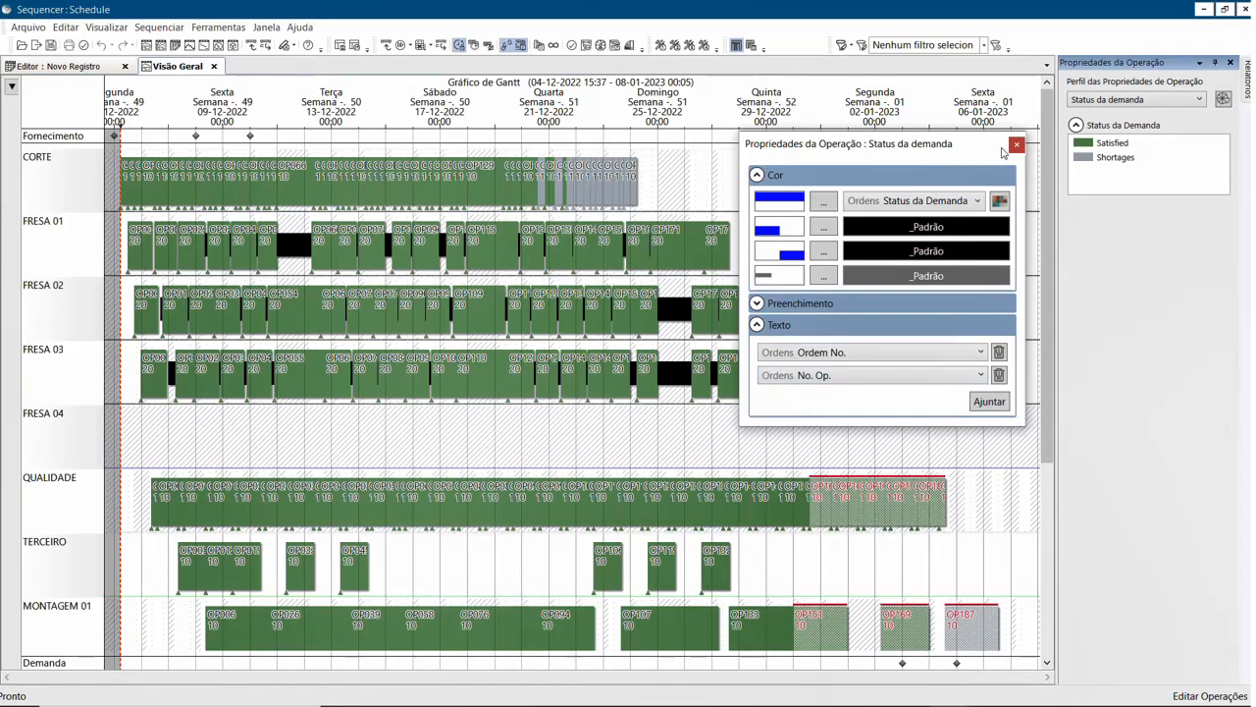
{"action": "left_click", "coordinate": [1017, 145]}
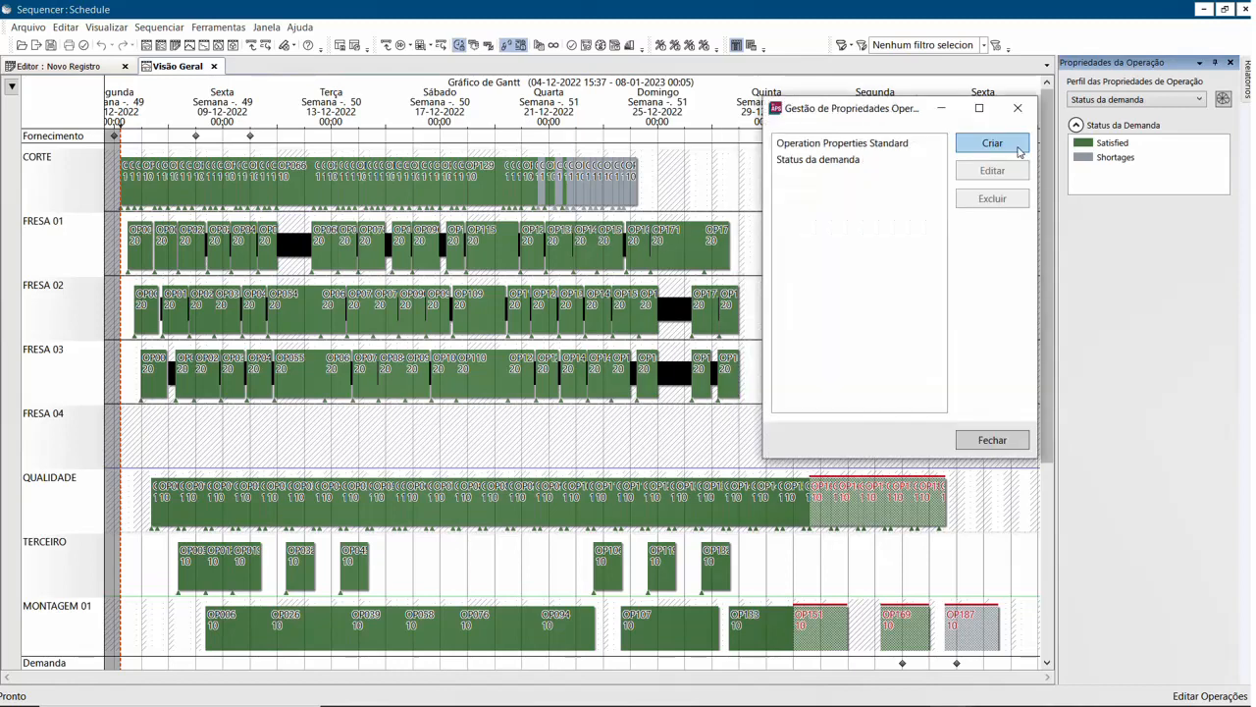
{"action": "left_click", "coordinate": [826, 163]}
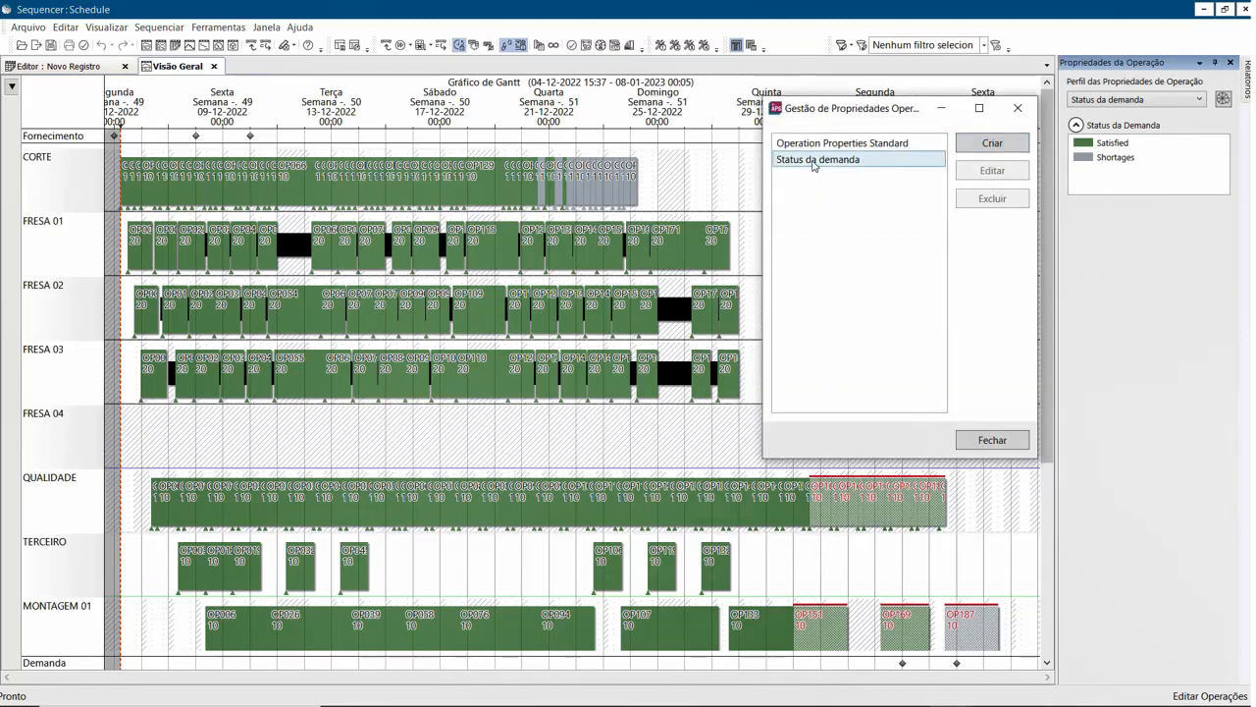
{"action": "left_click", "coordinate": [991, 441]}
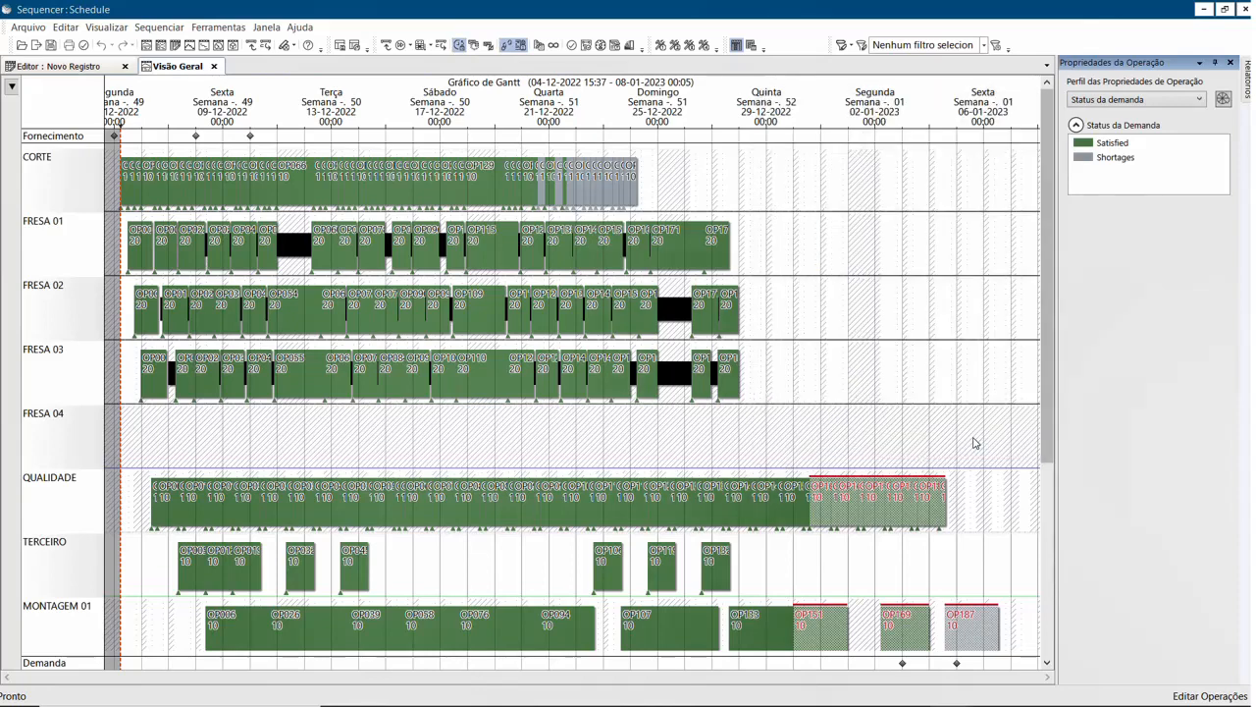
Show all resource rows, highlight the Shortages and the Satisfied operations in the Gantt chart separately, and clear the highlight
{"action": "scroll", "coordinate": [601, 349], "scroll_direction": "down", "scroll_amount": 2}
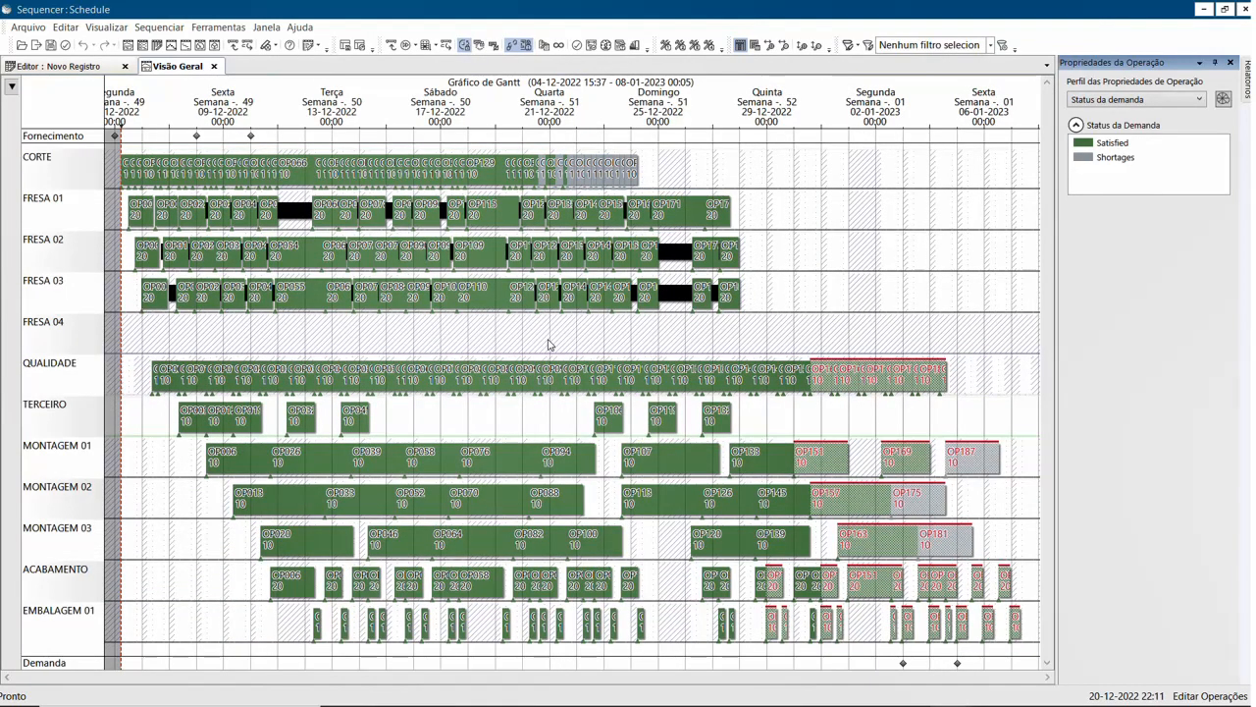
{"action": "left_click", "coordinate": [1119, 166]}
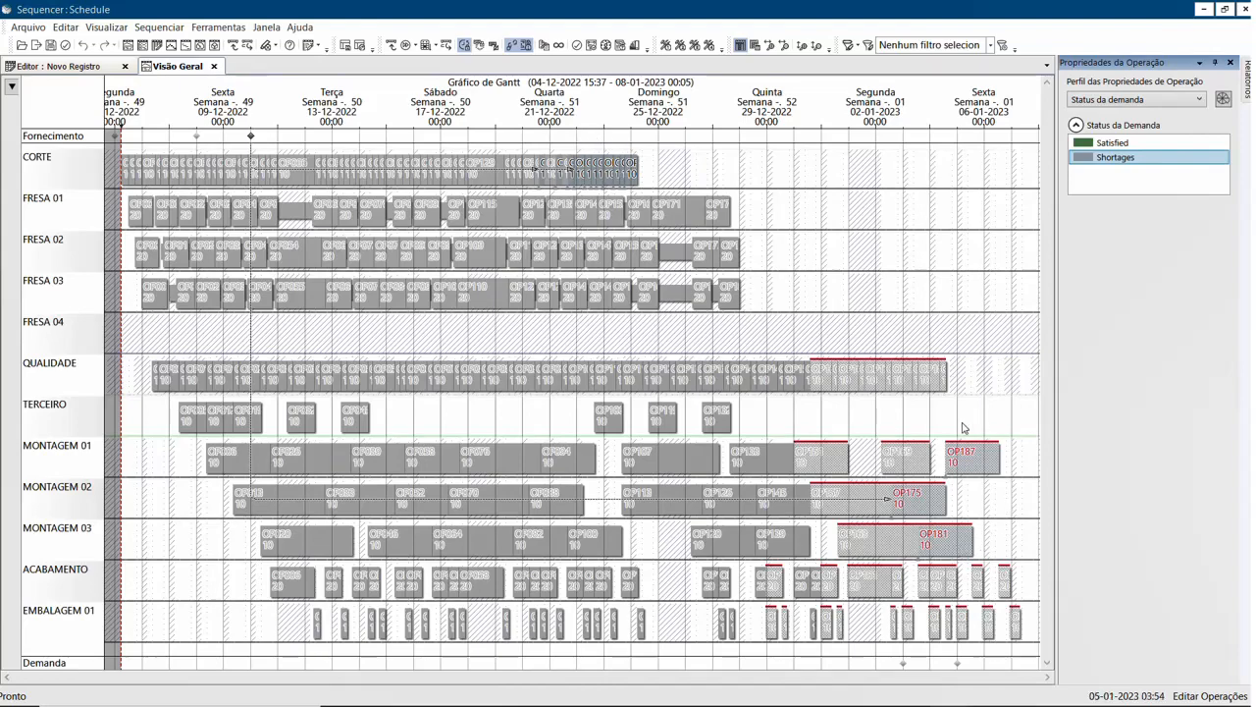
{"action": "left_click", "coordinate": [1107, 147], "text": "ctrl"}
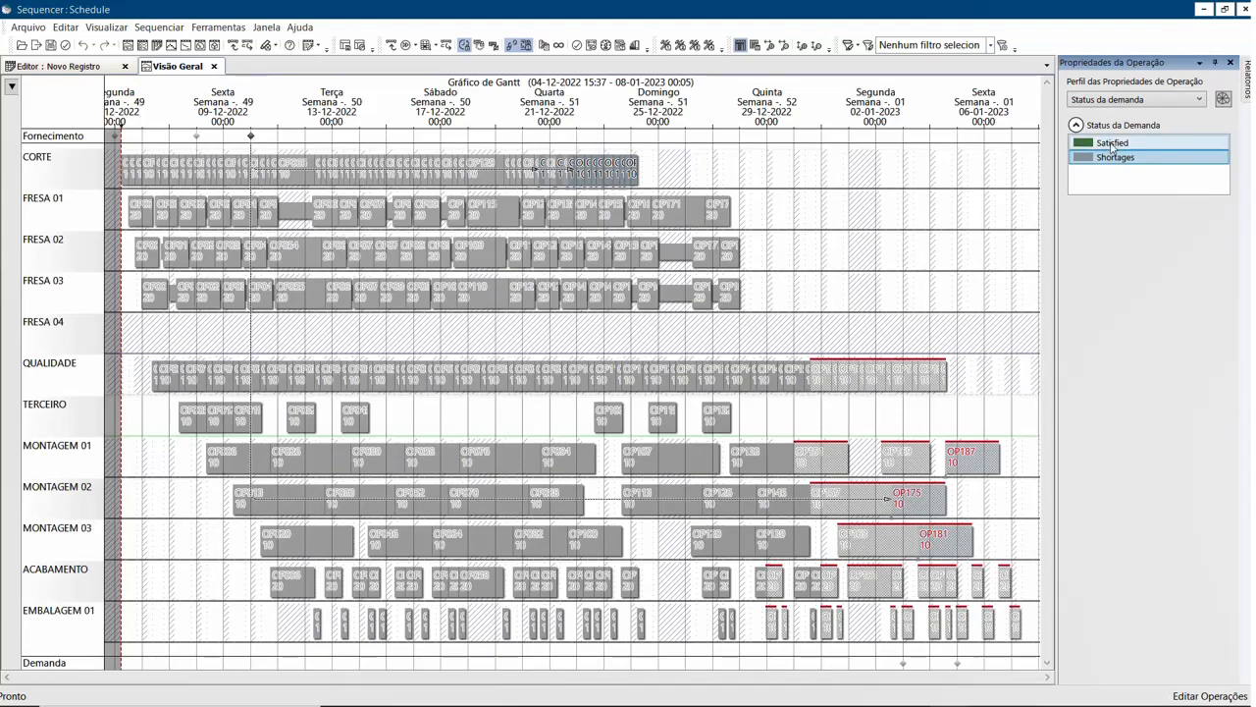
{"action": "left_click", "coordinate": [1112, 144]}
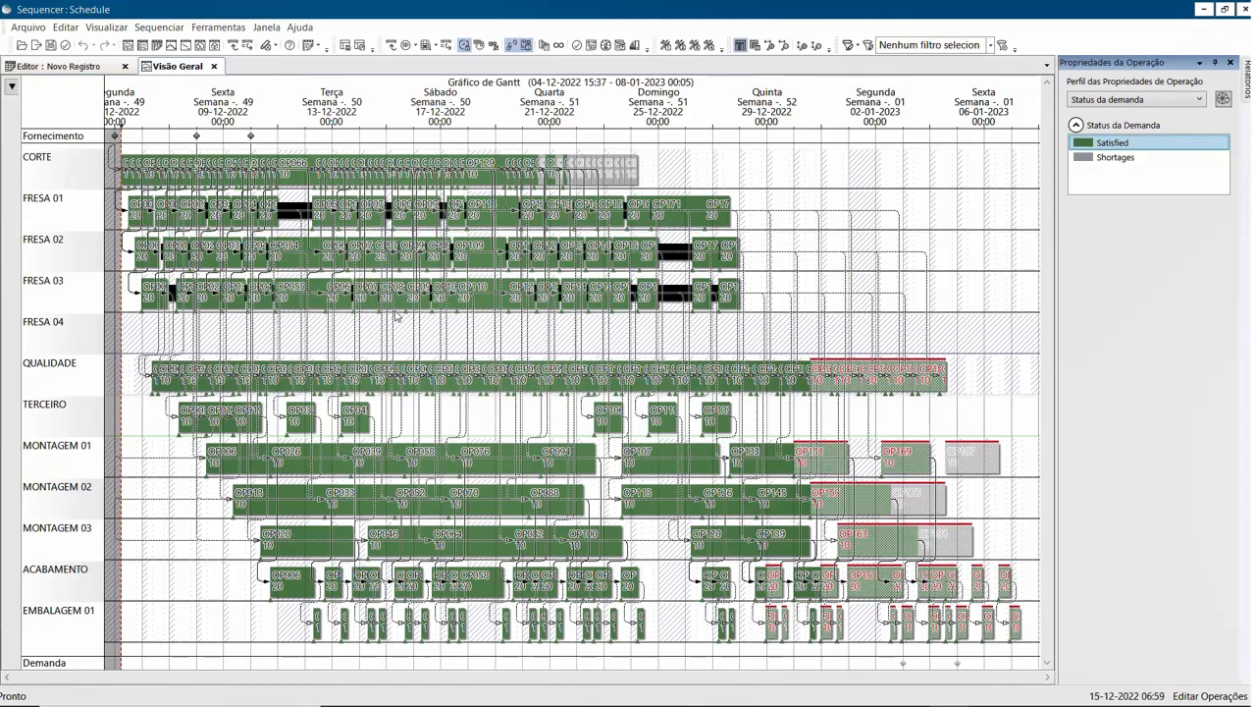
{"action": "mouse_move", "coordinate": [395, 316]}
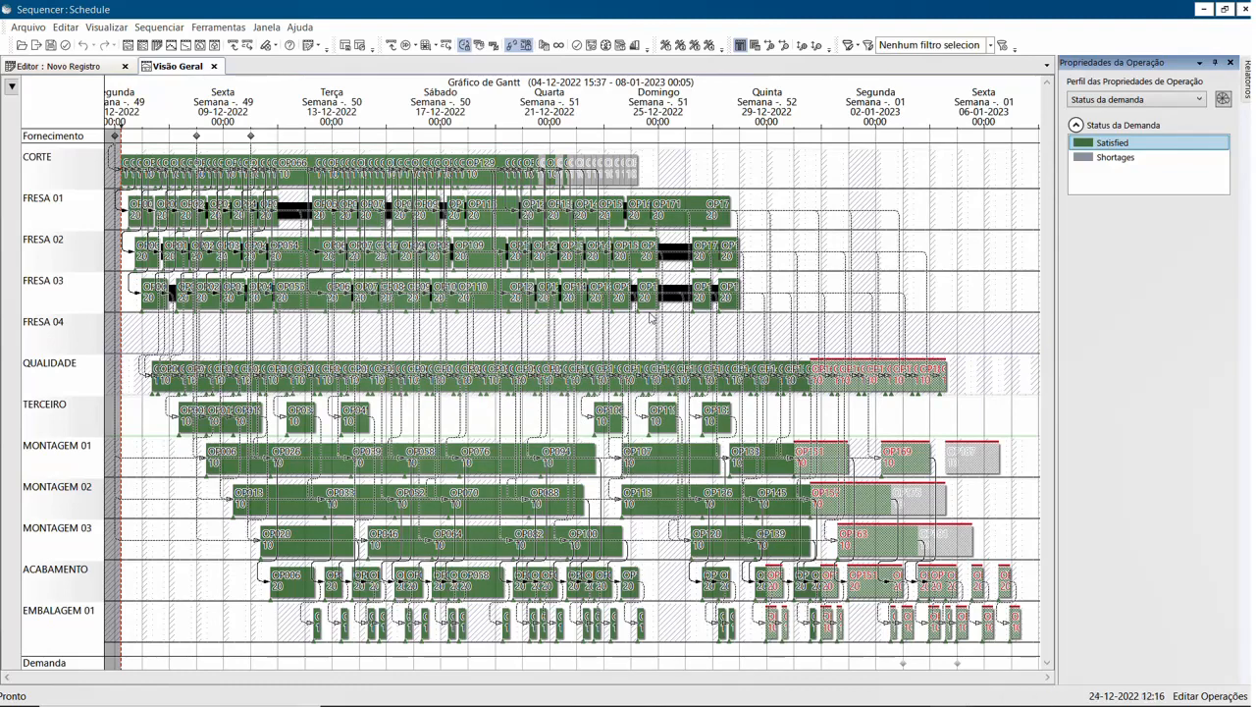
{"action": "left_click", "coordinate": [884, 170]}
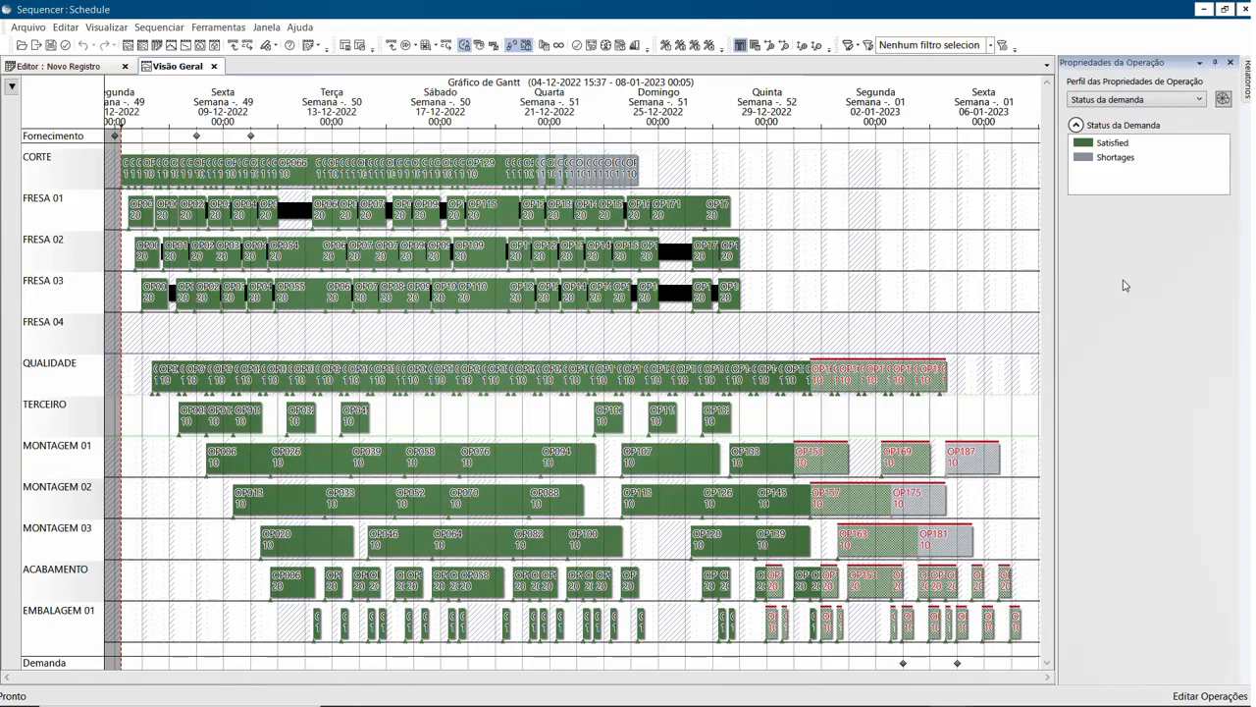
Create a new operation properties profile named Cliente
{"action": "left_click", "coordinate": [1223, 100]}
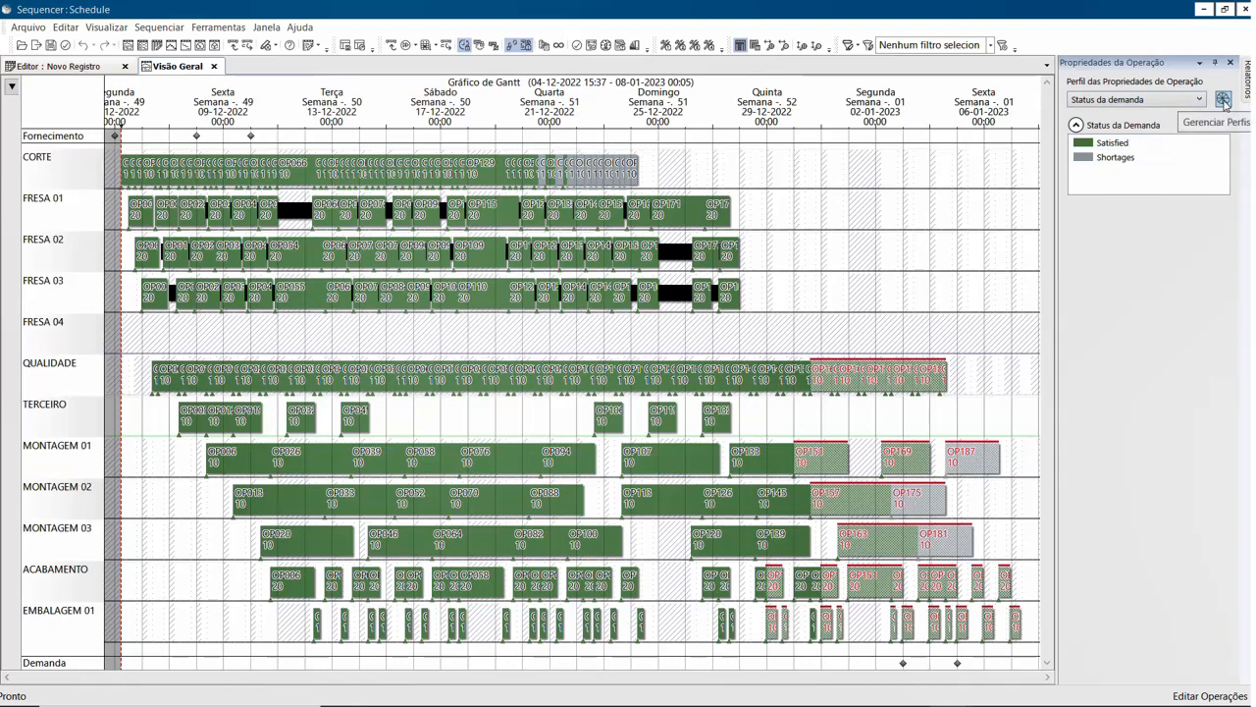
{"action": "left_click", "coordinate": [712, 217]}
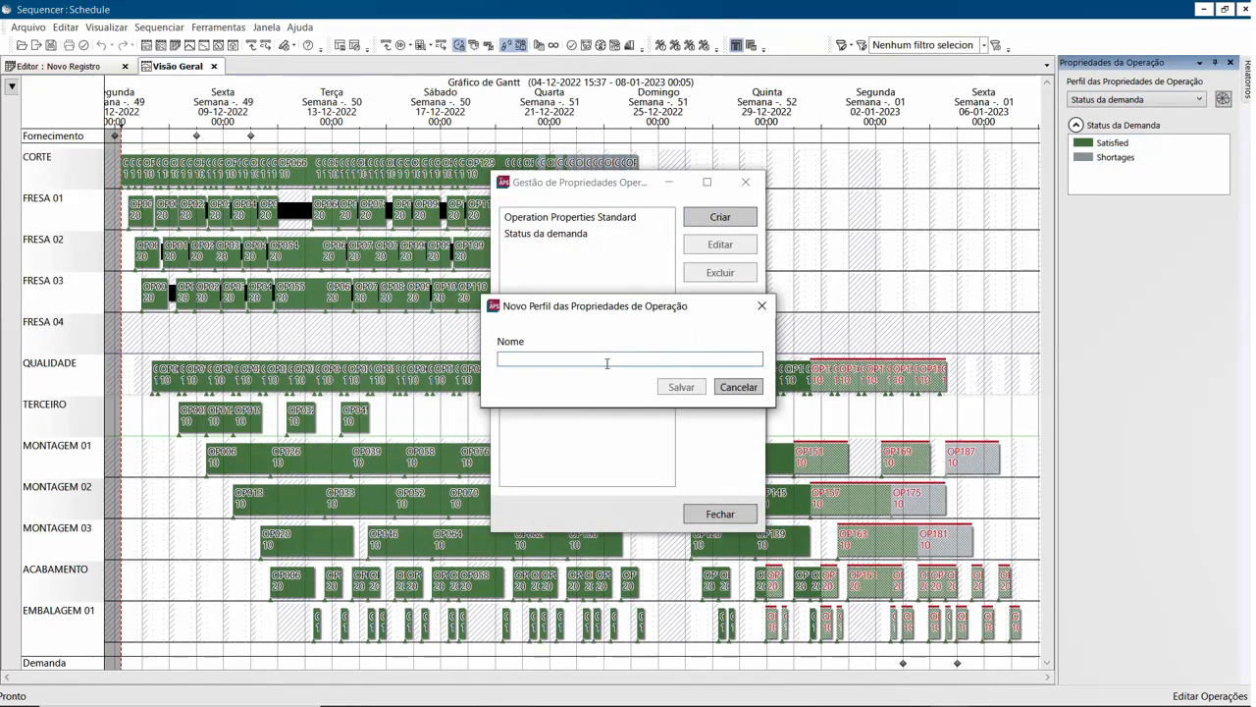
{"action": "type", "text": "Cliente"}
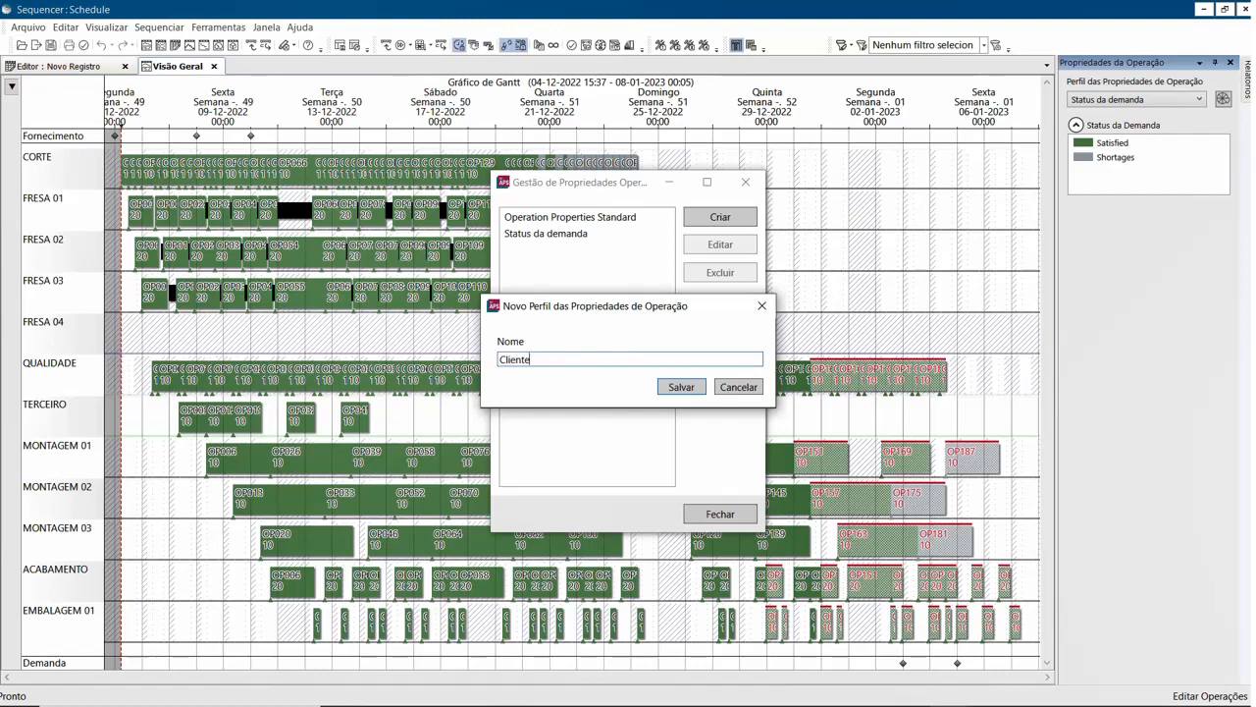
{"action": "left_click", "coordinate": [677, 387]}
Set the first operation bar element's colour mode to Tema de Cores and colour it by the order field Tabela Cliente
{"action": "left_click_drag", "start_coordinate": [589, 251], "coordinate": [851, 127]}
{"action": "left_click", "coordinate": [843, 173]}
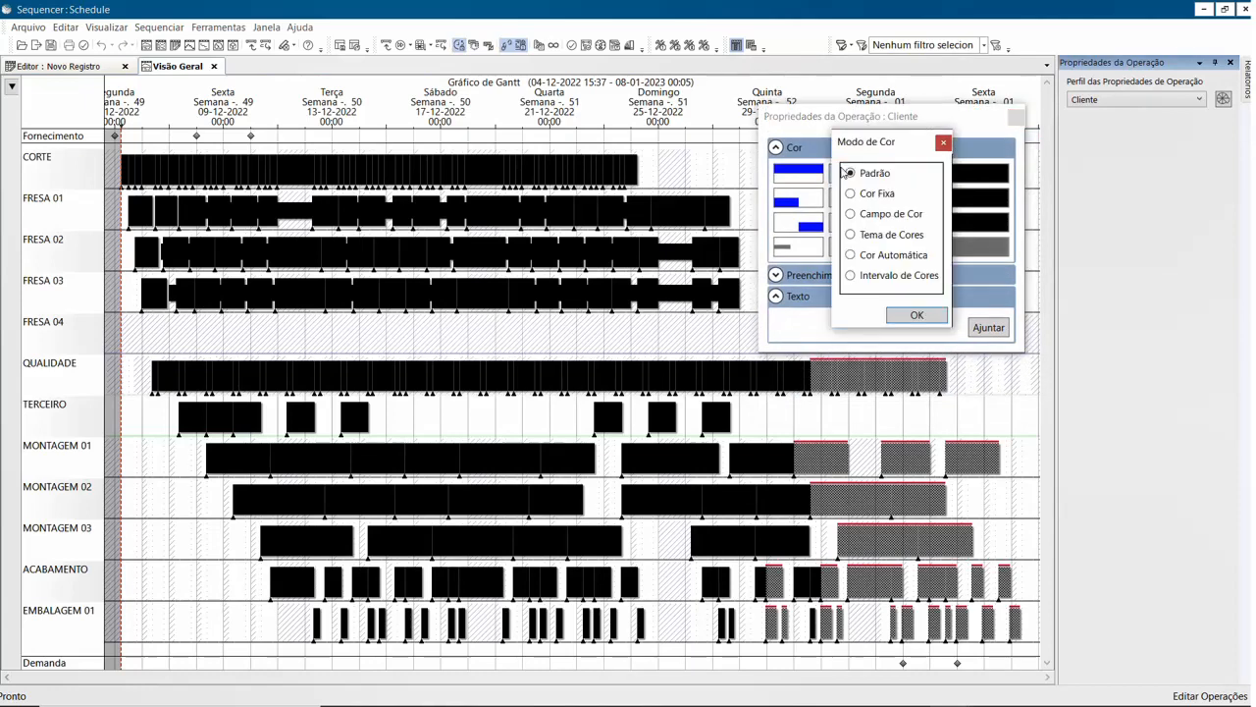
{"action": "left_click", "coordinate": [864, 236]}
{"action": "left_click", "coordinate": [916, 316]}
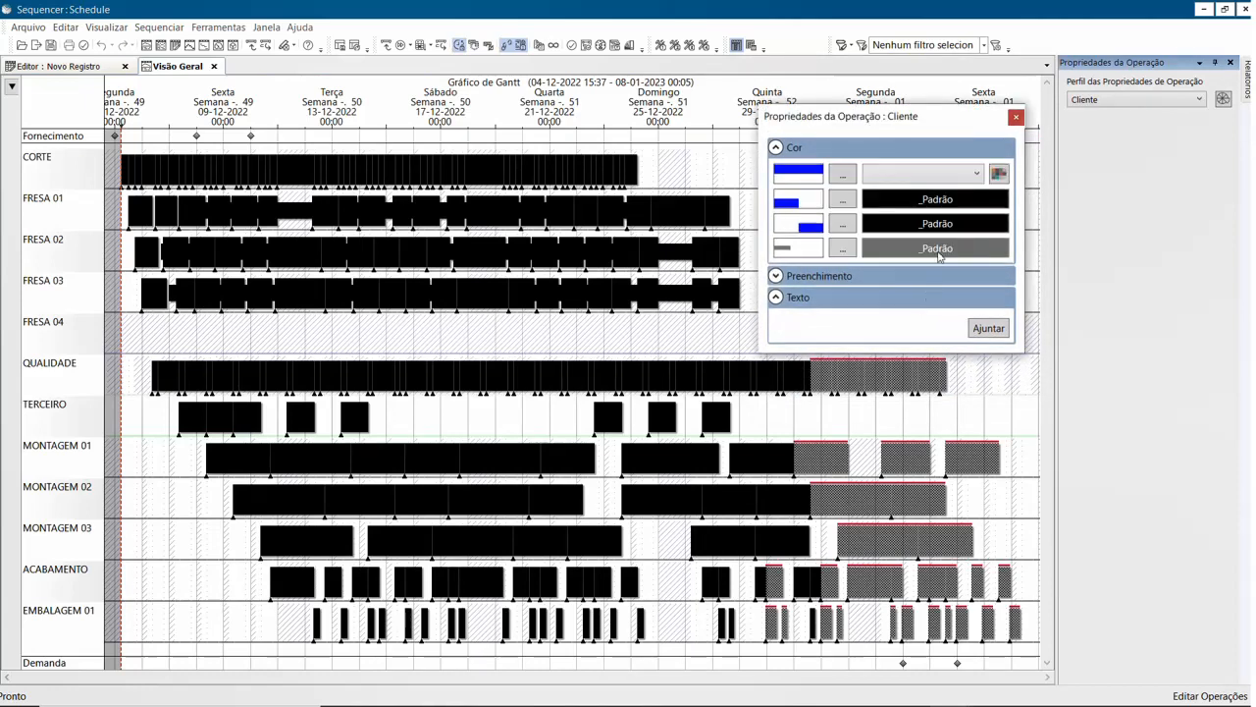
{"action": "left_click", "coordinate": [974, 176]}
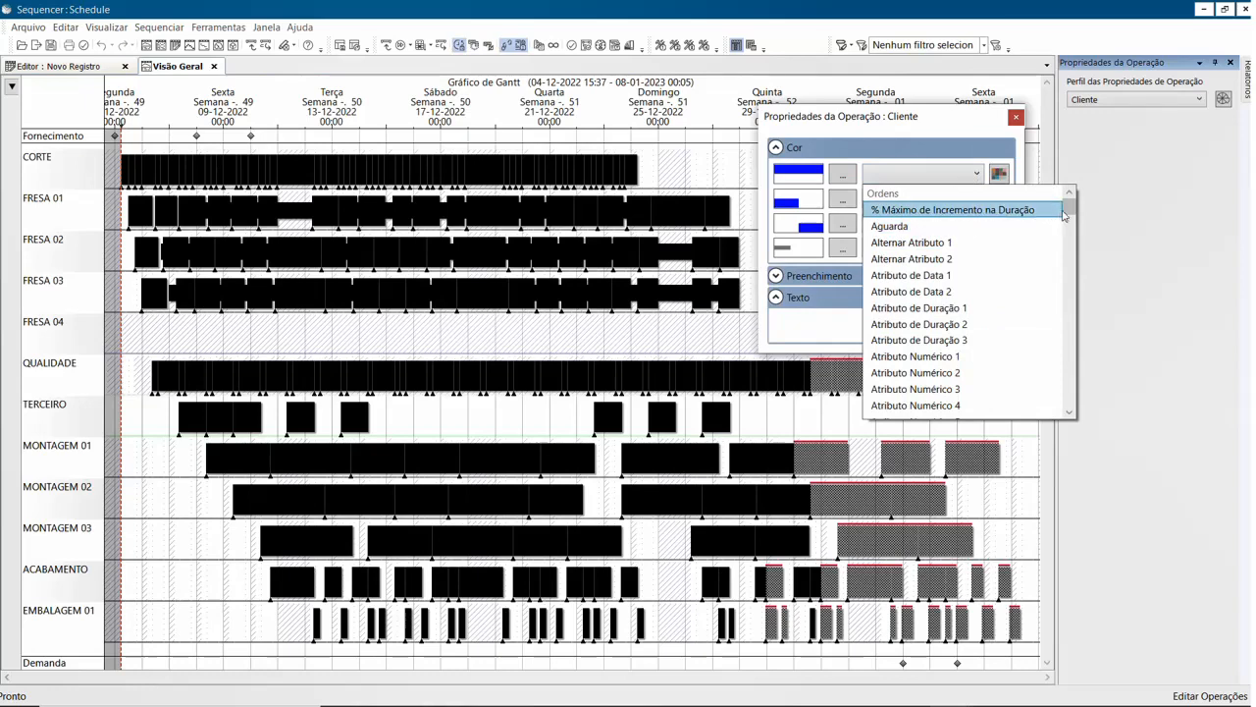
{"action": "left_click_drag", "start_coordinate": [1069, 210], "coordinate": [1067, 285]}
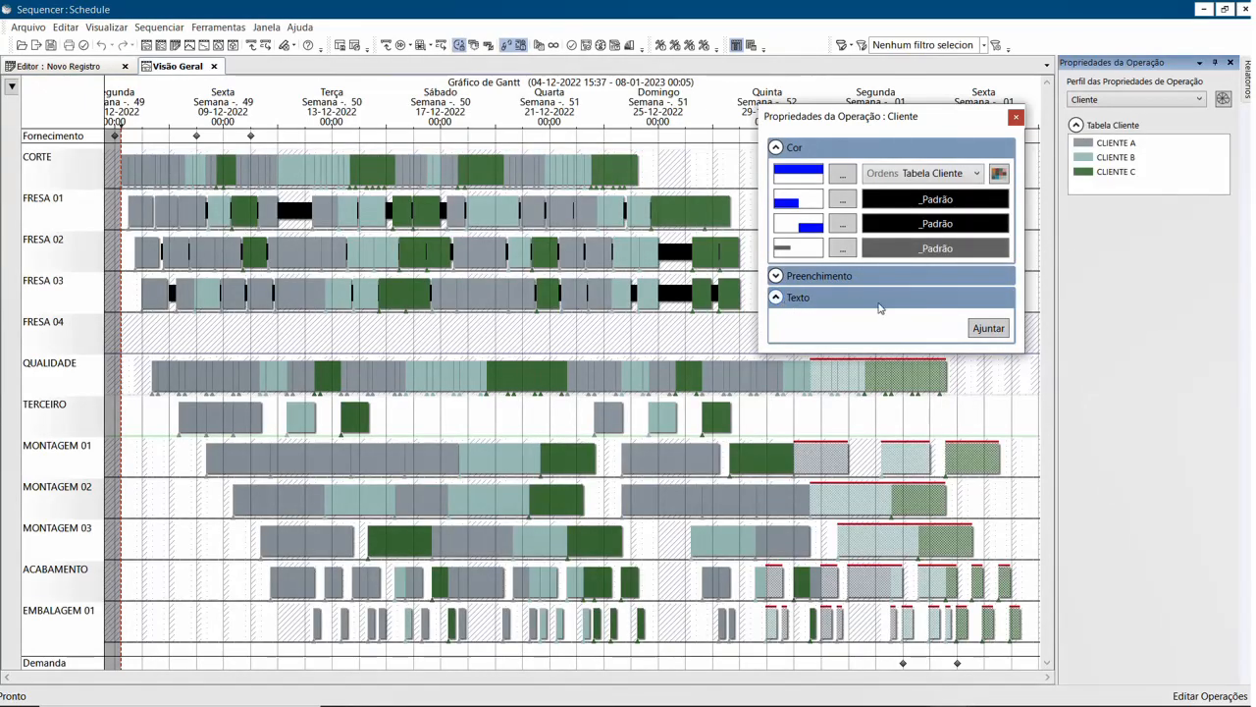
Add a text line showing the order field Tabela Cliente on the operation bars, and close the profile editor and profile management
{"action": "left_click", "coordinate": [984, 329]}
{"action": "left_click", "coordinate": [976, 325]}
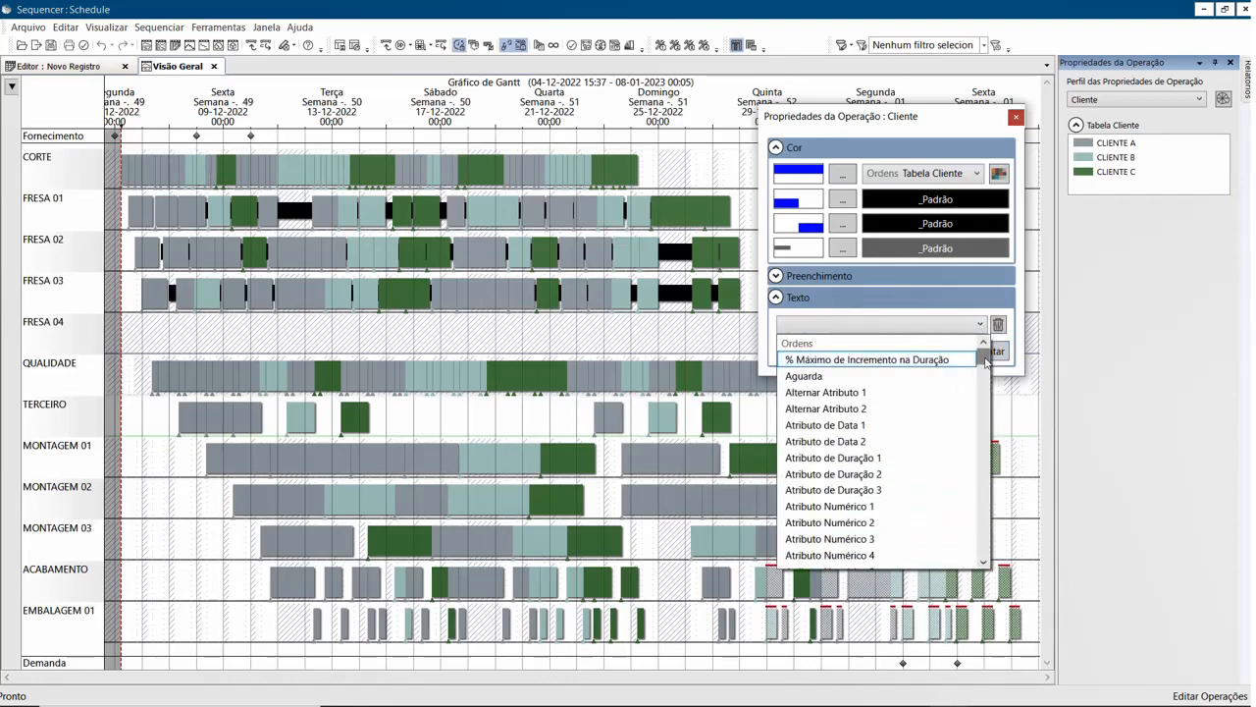
{"action": "left_click_drag", "start_coordinate": [987, 360], "coordinate": [978, 433]}
{"action": "left_click", "coordinate": [848, 410]}
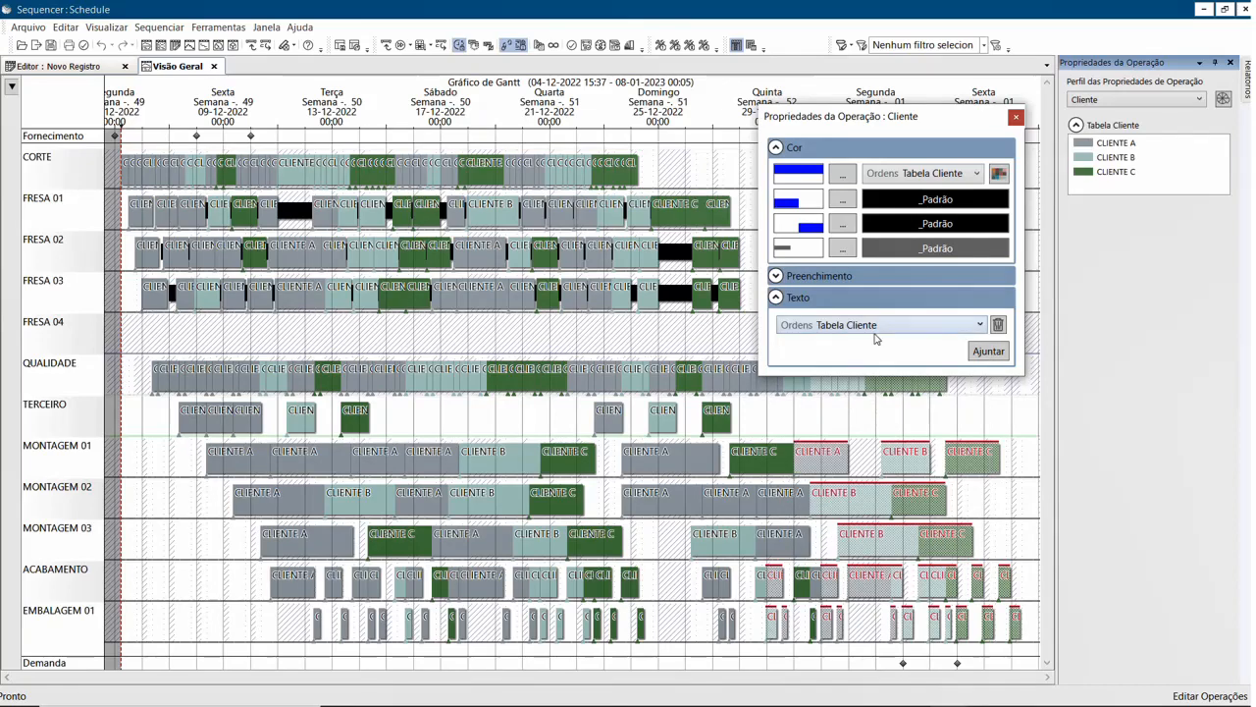
{"action": "left_click", "coordinate": [1016, 116]}
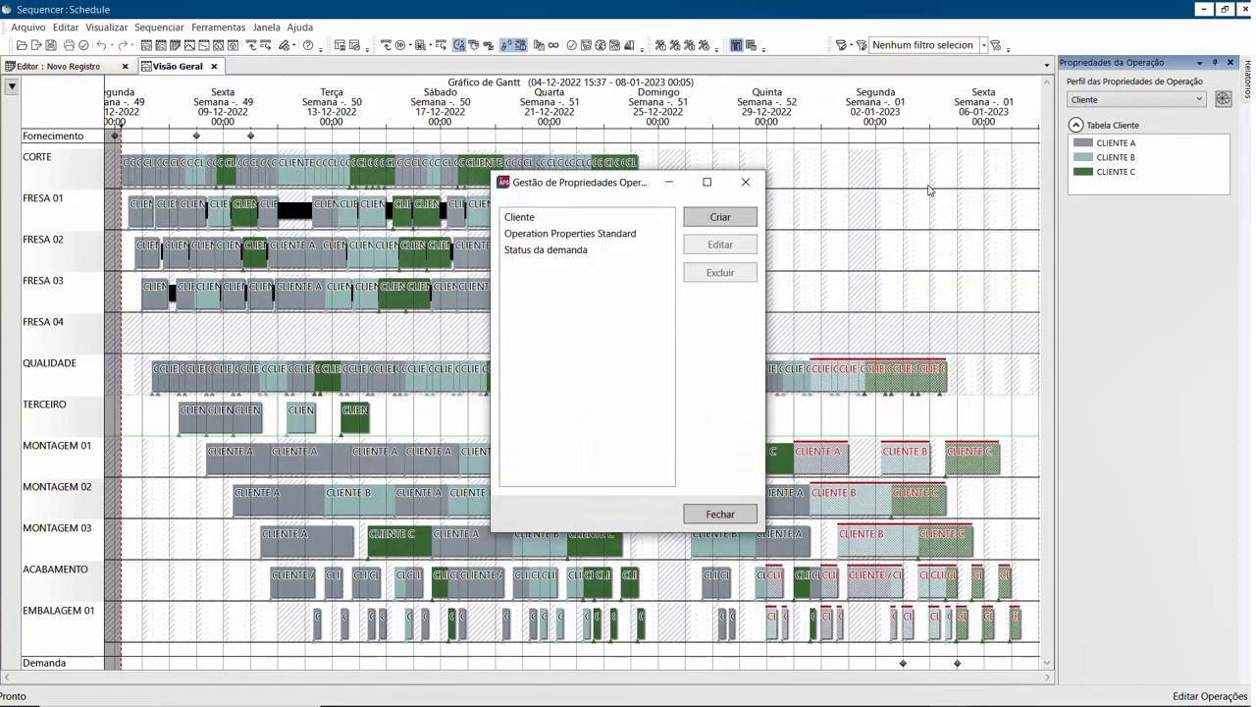
{"action": "left_click", "coordinate": [746, 184]}
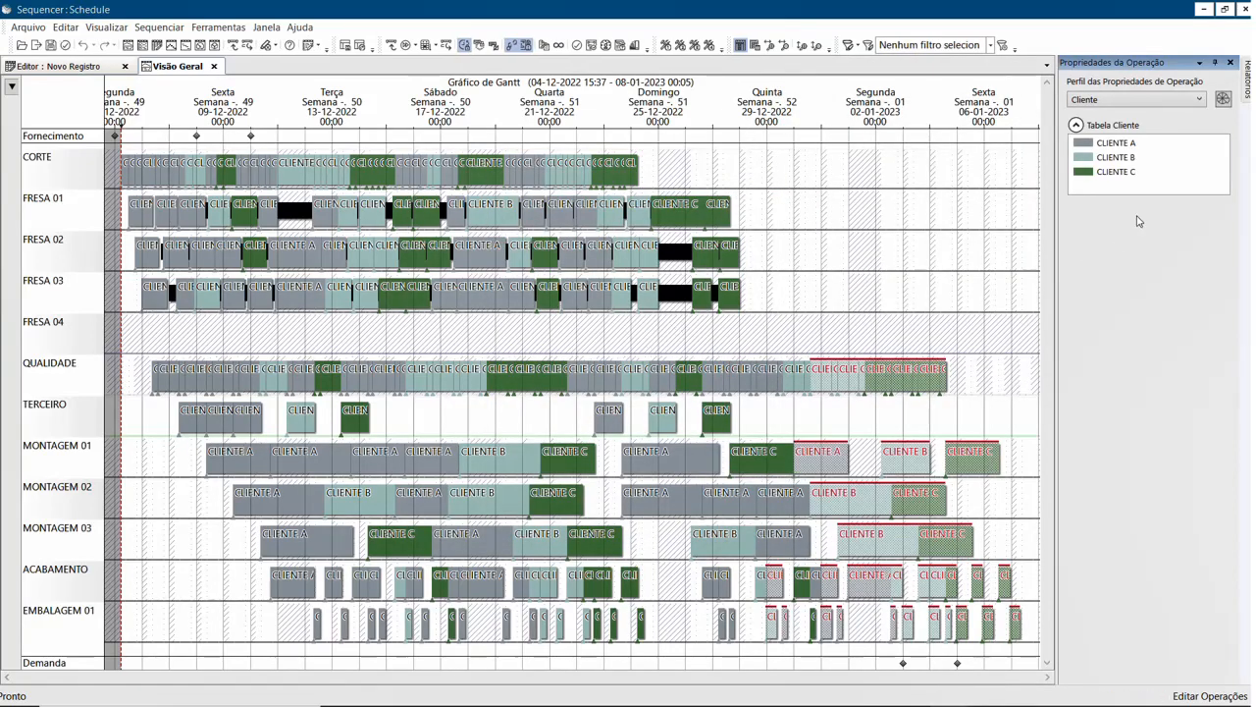
Highlight the operations of CLIENTE A, CLIENTE B and CLIENTE C in the Gantt chart one after another, and clear the highlight
{"action": "left_click", "coordinate": [1143, 143]}
{"action": "left_click", "coordinate": [1137, 157], "text": "ctrl"}
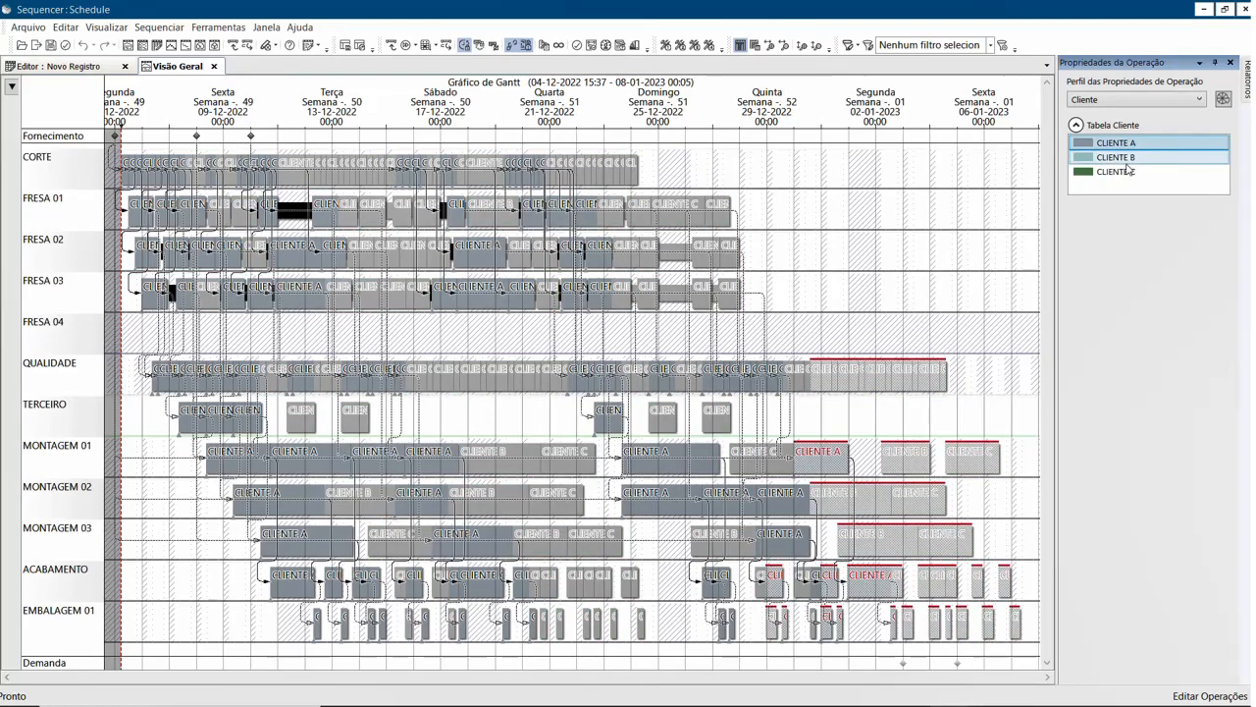
{"action": "left_click", "coordinate": [1126, 158]}
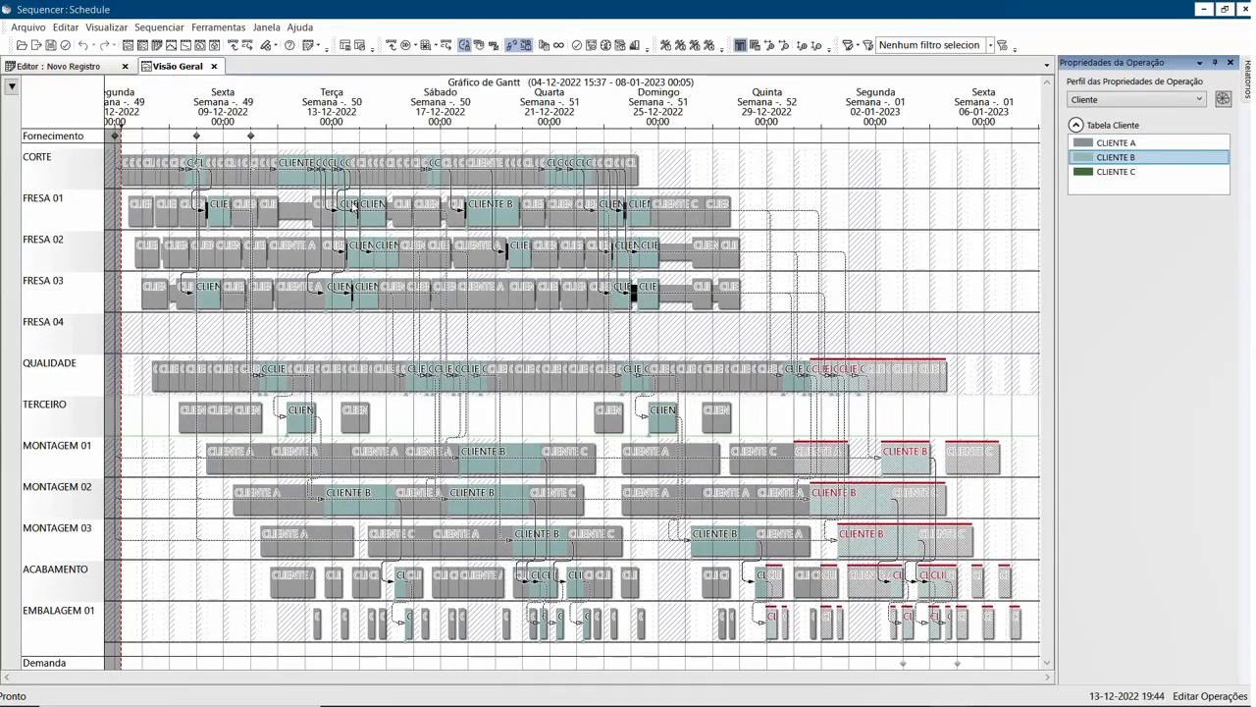
{"action": "left_click", "coordinate": [1104, 172]}
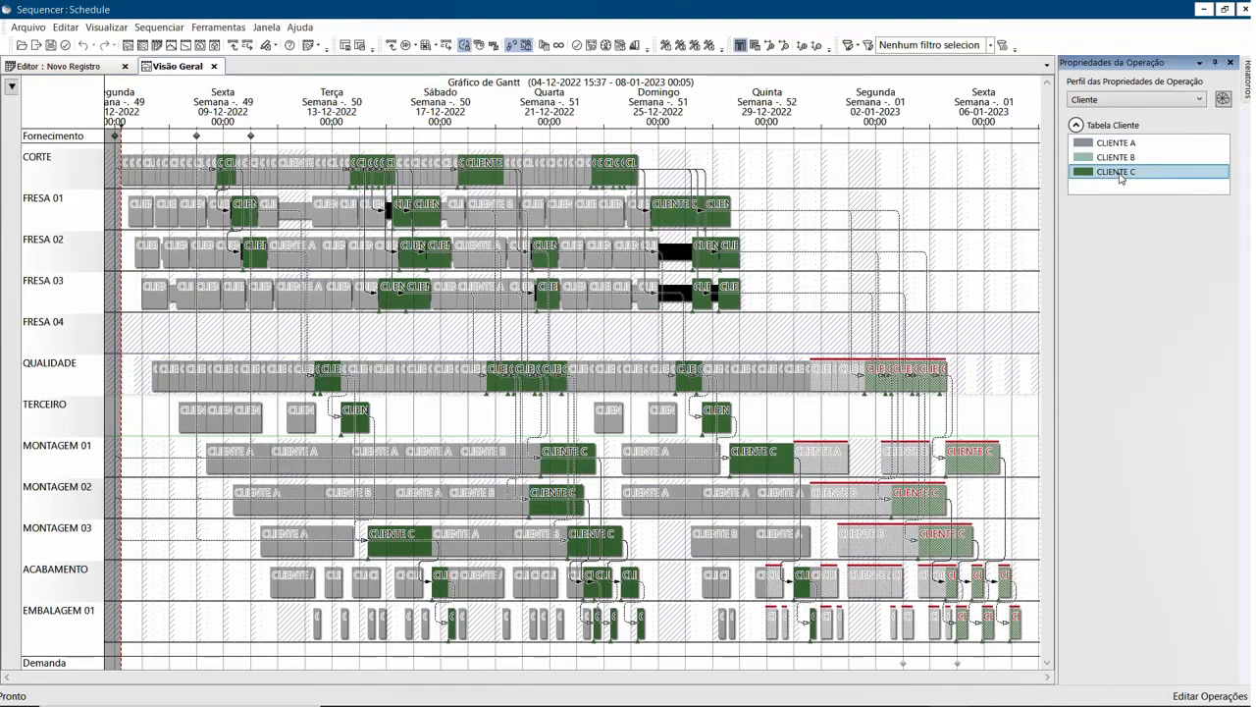
{"action": "left_click", "coordinate": [784, 337]}
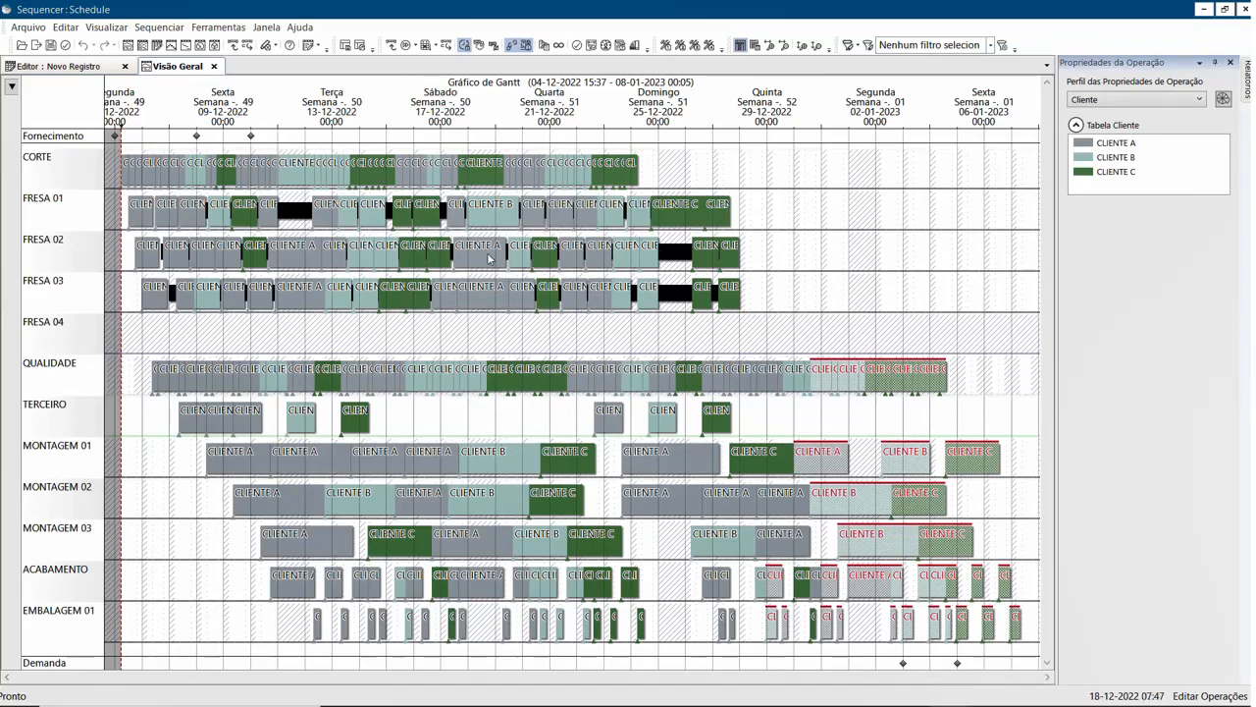
Highlight the customers' operations again in reverse order, from CLIENTE C through CLIENTE B to CLIENTE A
{"action": "left_click", "coordinate": [1105, 172]}
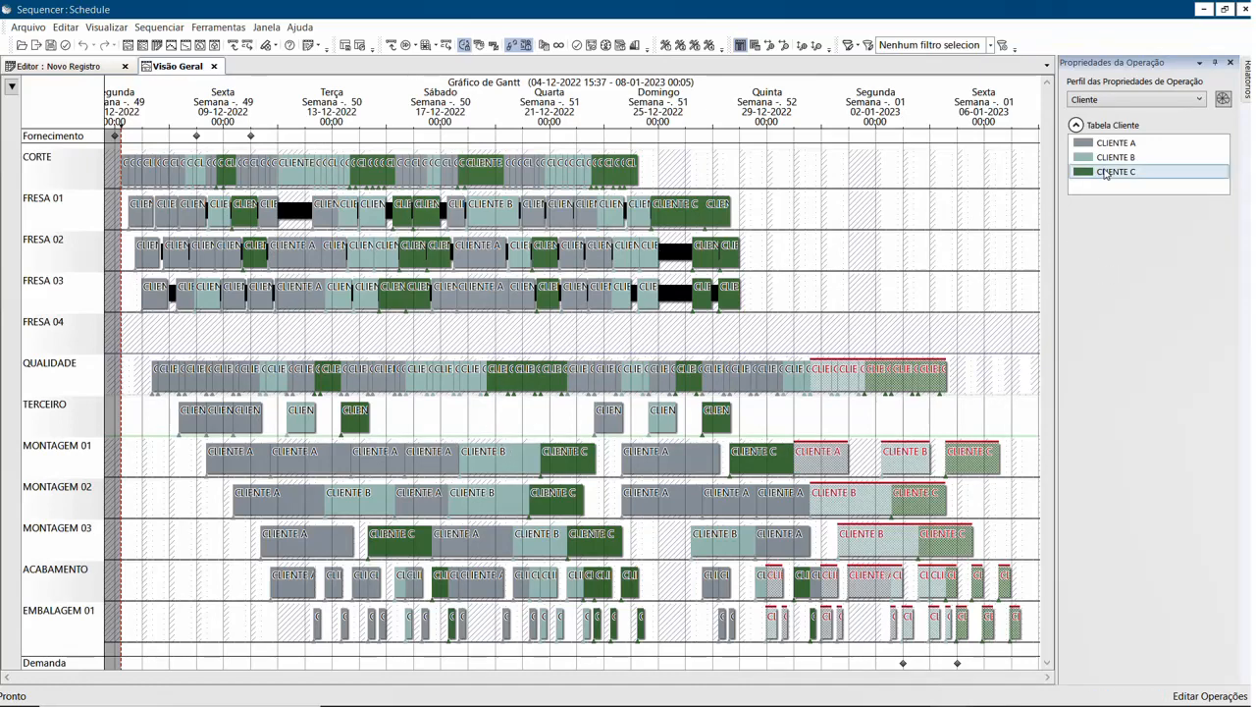
{"action": "left_click", "coordinate": [1114, 157]}
{"action": "left_click", "coordinate": [1124, 143]}
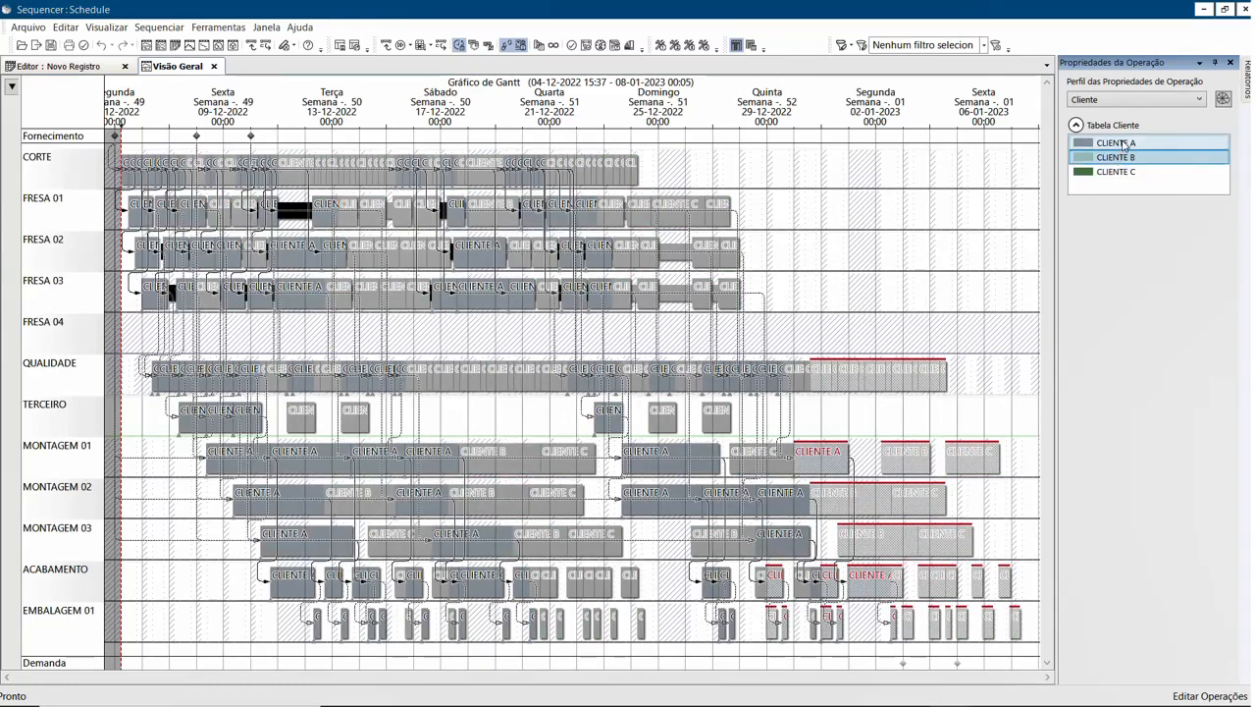
{"action": "left_click", "coordinate": [1140, 240]}
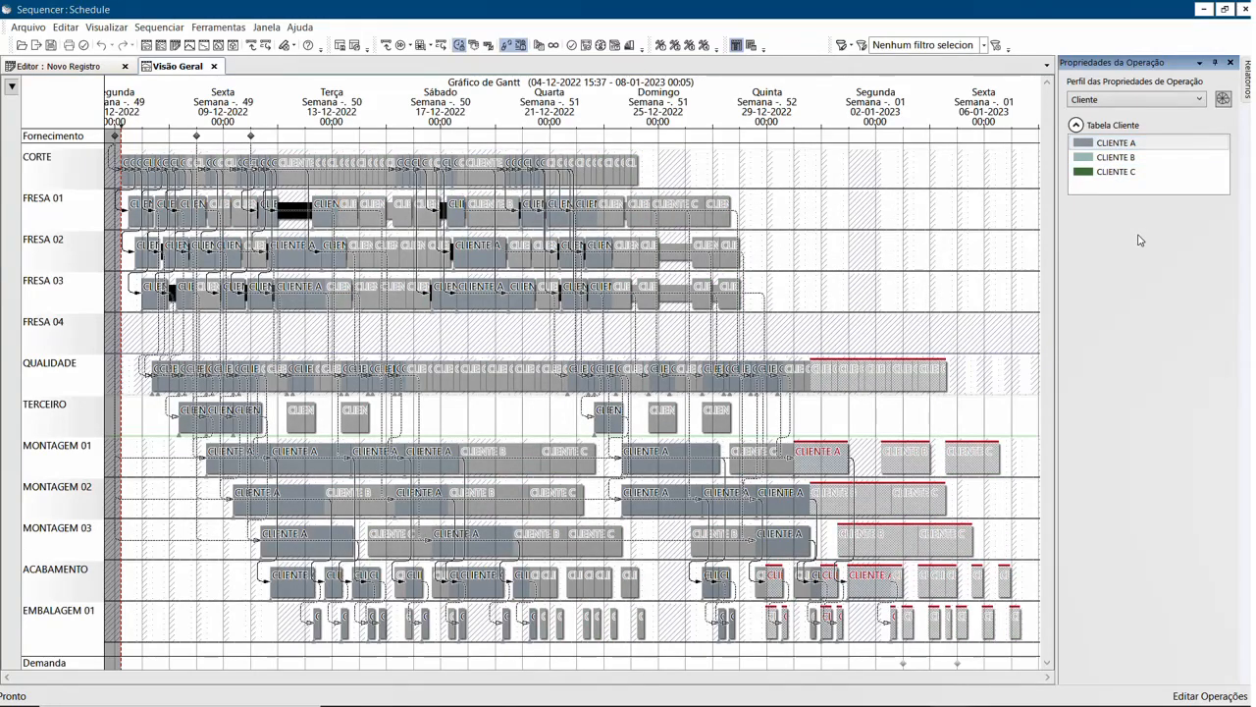
Open the Cliente profile for editing from the operation properties profile management
{"action": "left_click", "coordinate": [1223, 100]}
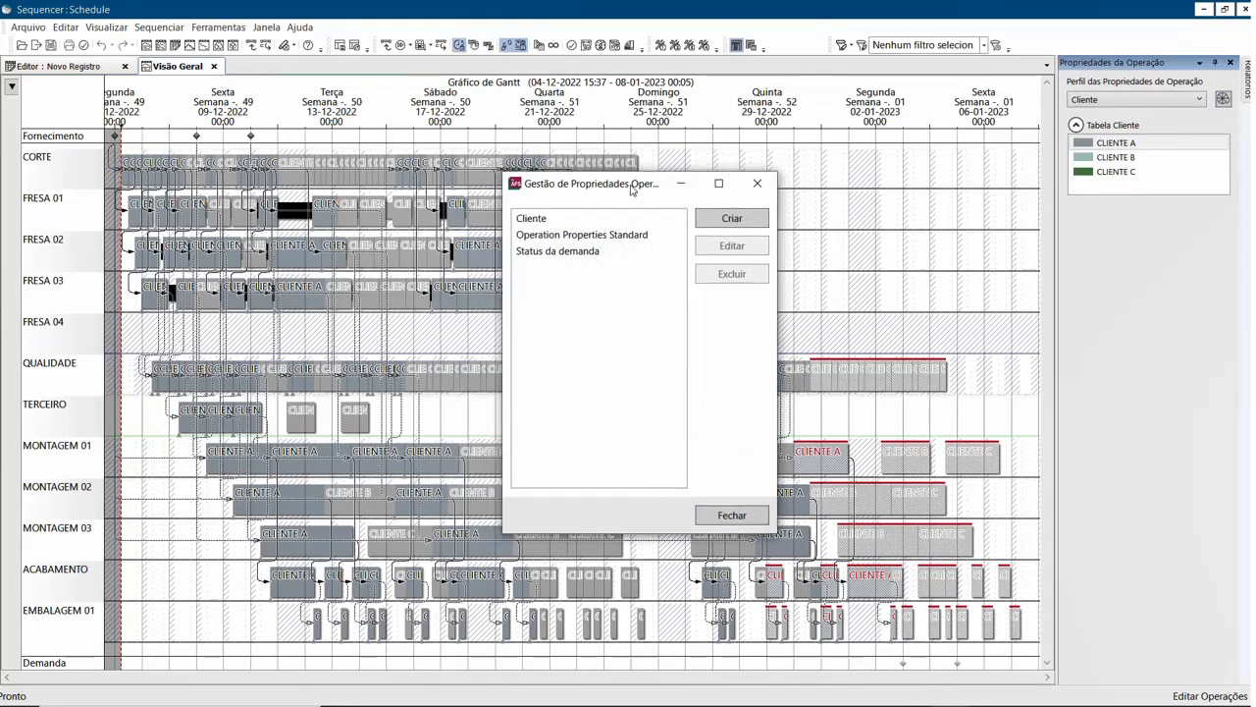
{"action": "left_click_drag", "start_coordinate": [676, 183], "coordinate": [1002, 104]}
{"action": "left_click", "coordinate": [878, 143]}
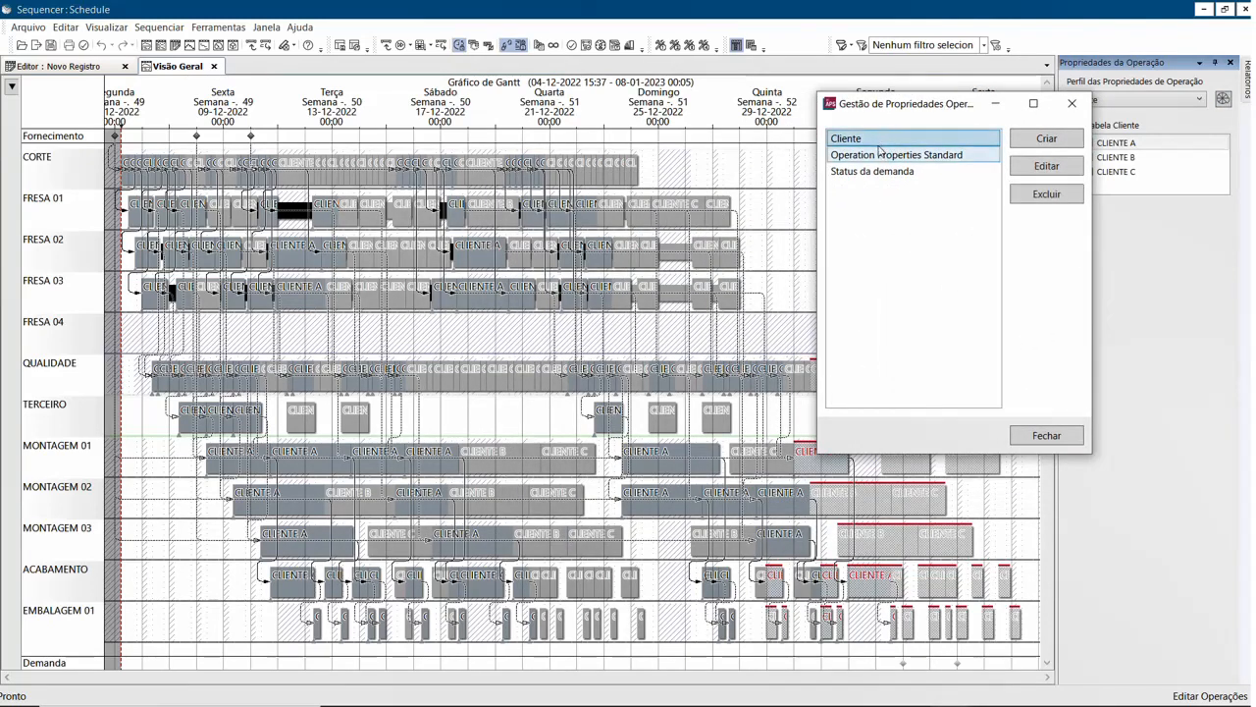
{"action": "left_click", "coordinate": [1042, 166]}
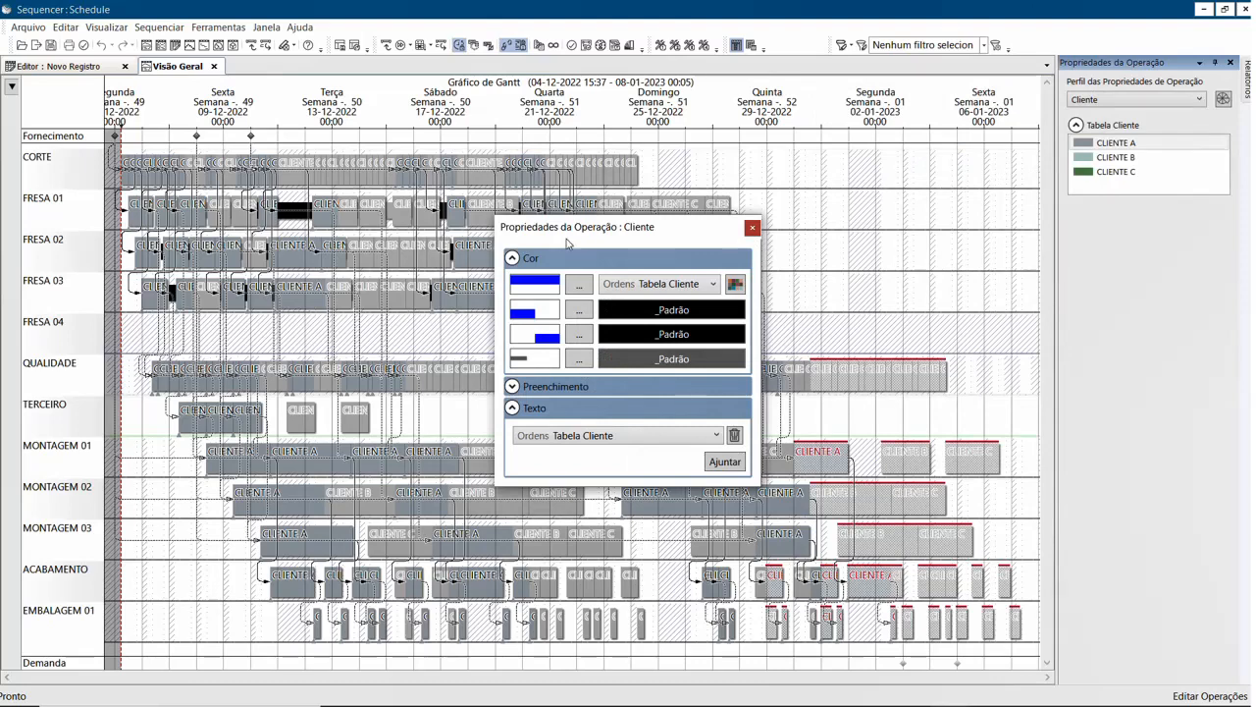
{"action": "left_click_drag", "start_coordinate": [584, 230], "coordinate": [873, 143]}
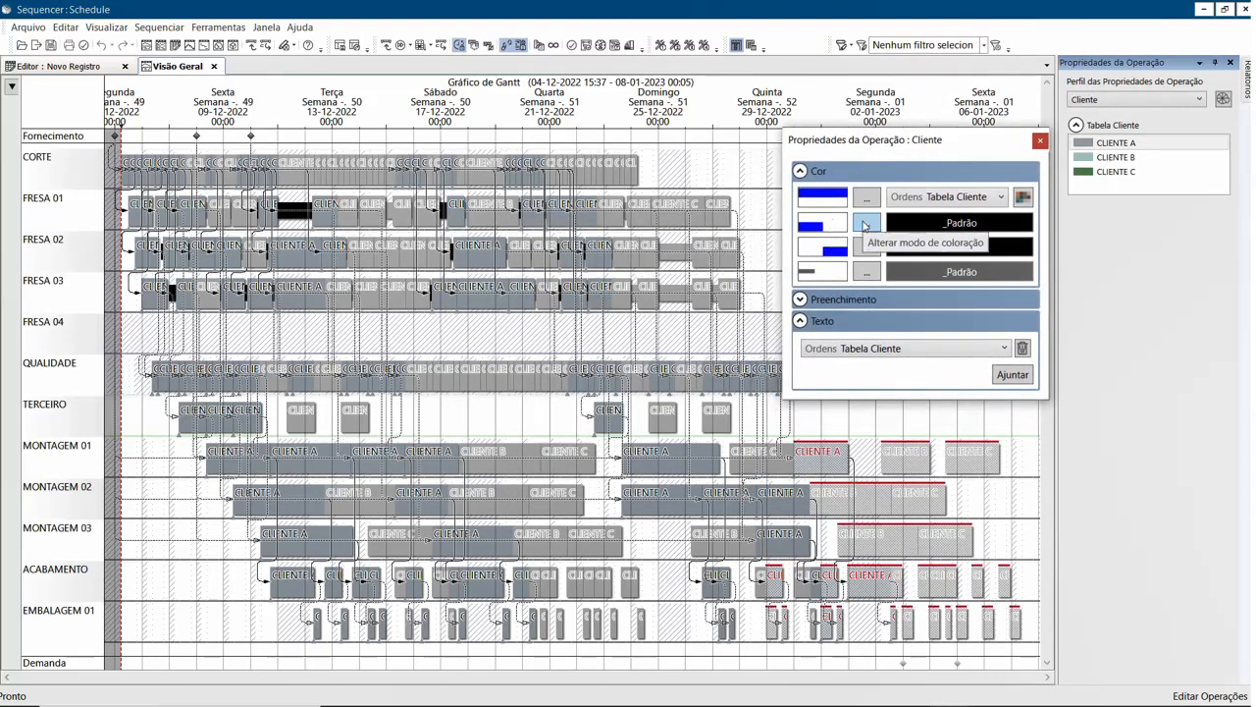
Change the colour mode of the profile's second operation bar element and colour it by the order field Tabela Tamanho
{"action": "left_click", "coordinate": [865, 224]}
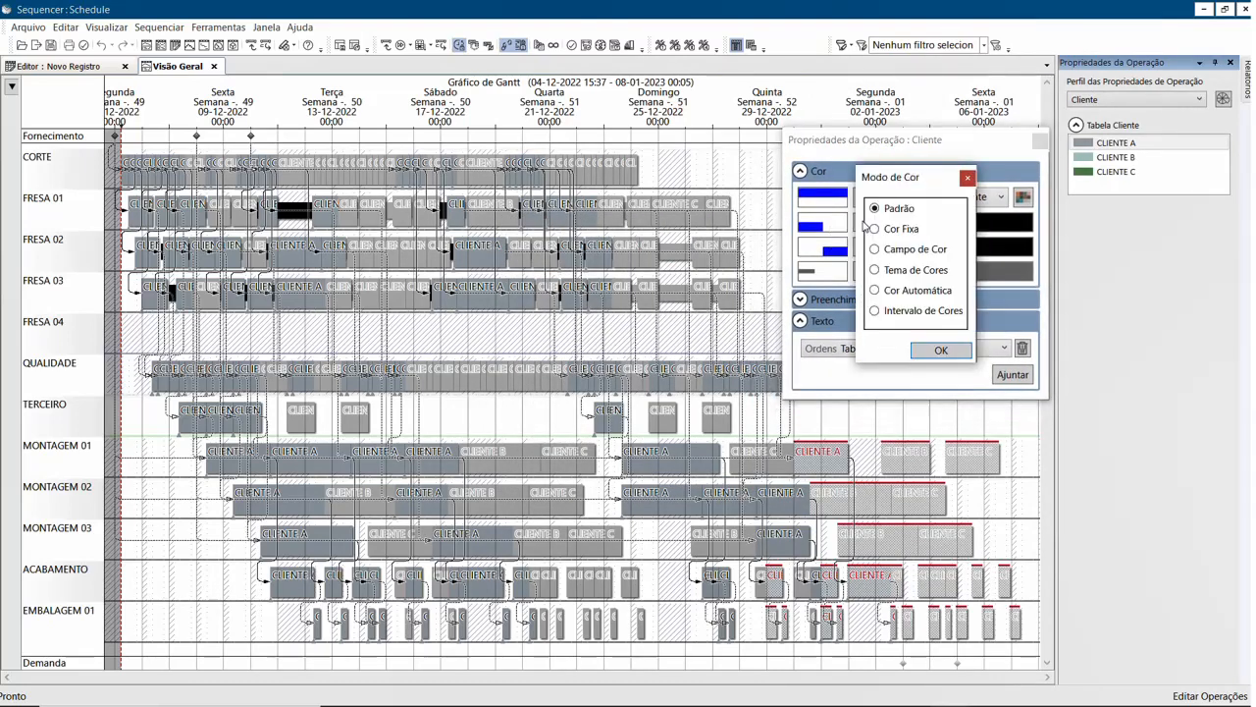
{"action": "left_click", "coordinate": [939, 351]}
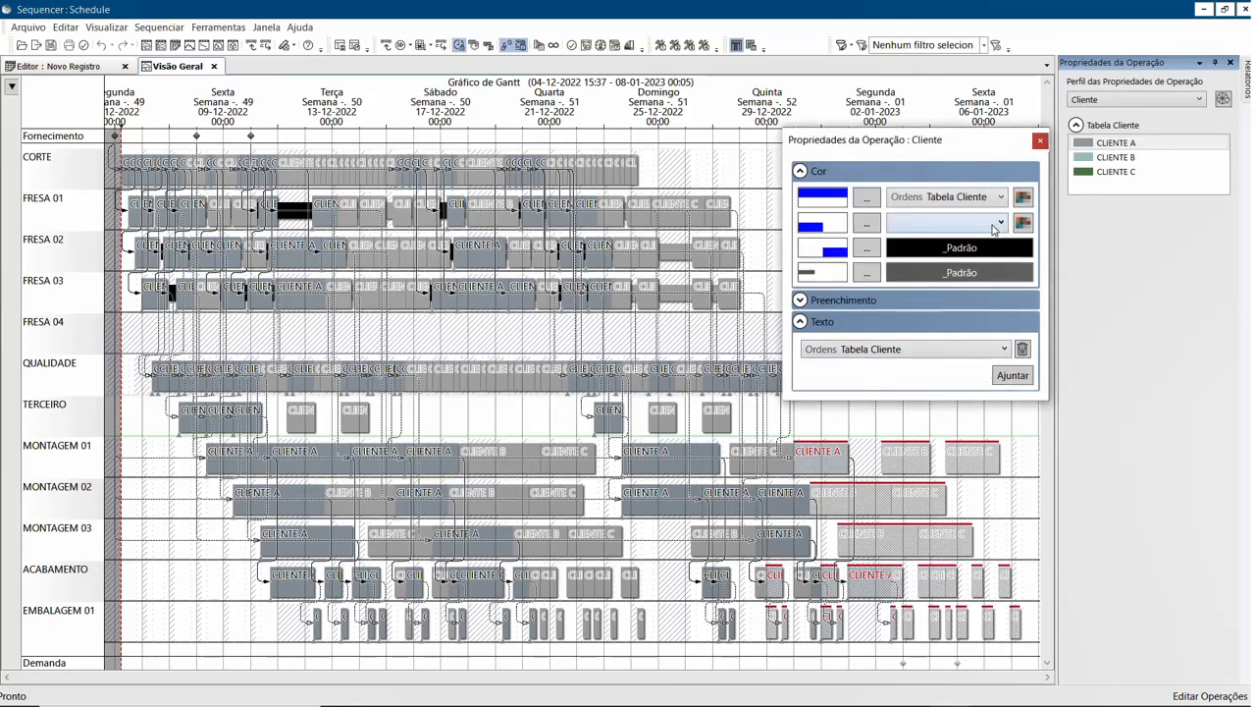
{"action": "left_click", "coordinate": [994, 229]}
{"action": "left_click_drag", "start_coordinate": [1094, 257], "coordinate": [1102, 335]}
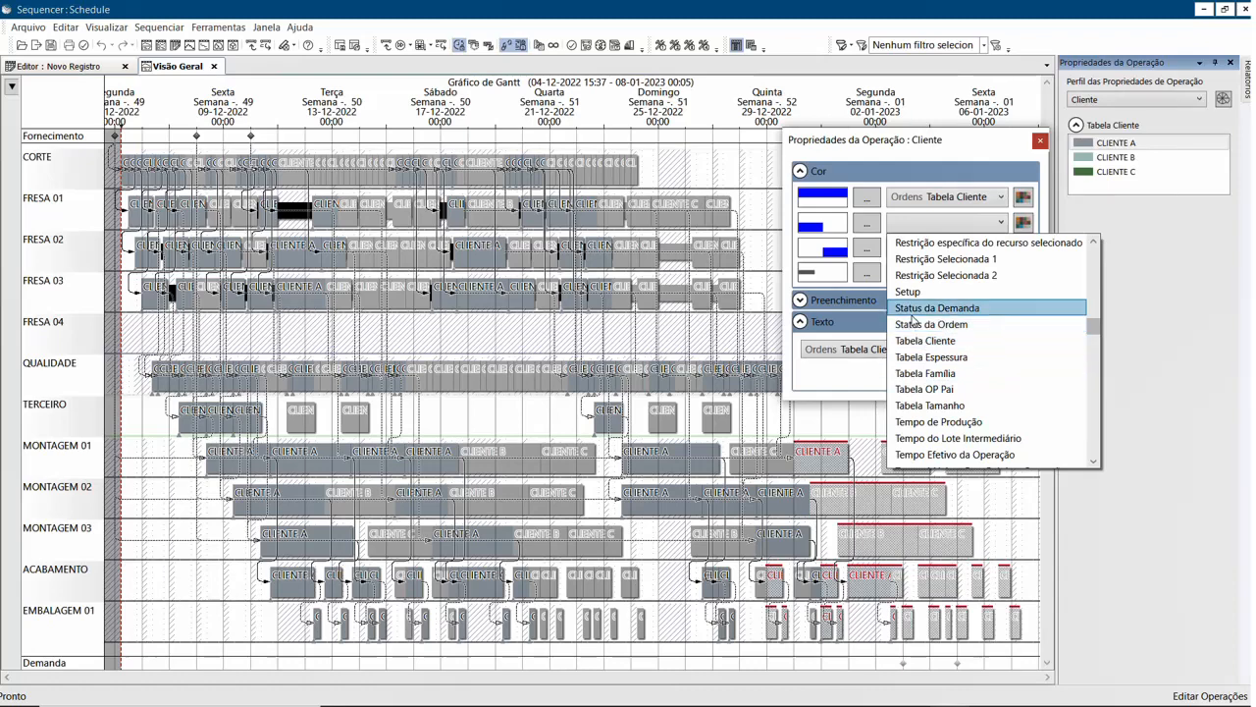
{"action": "left_click", "coordinate": [913, 407]}
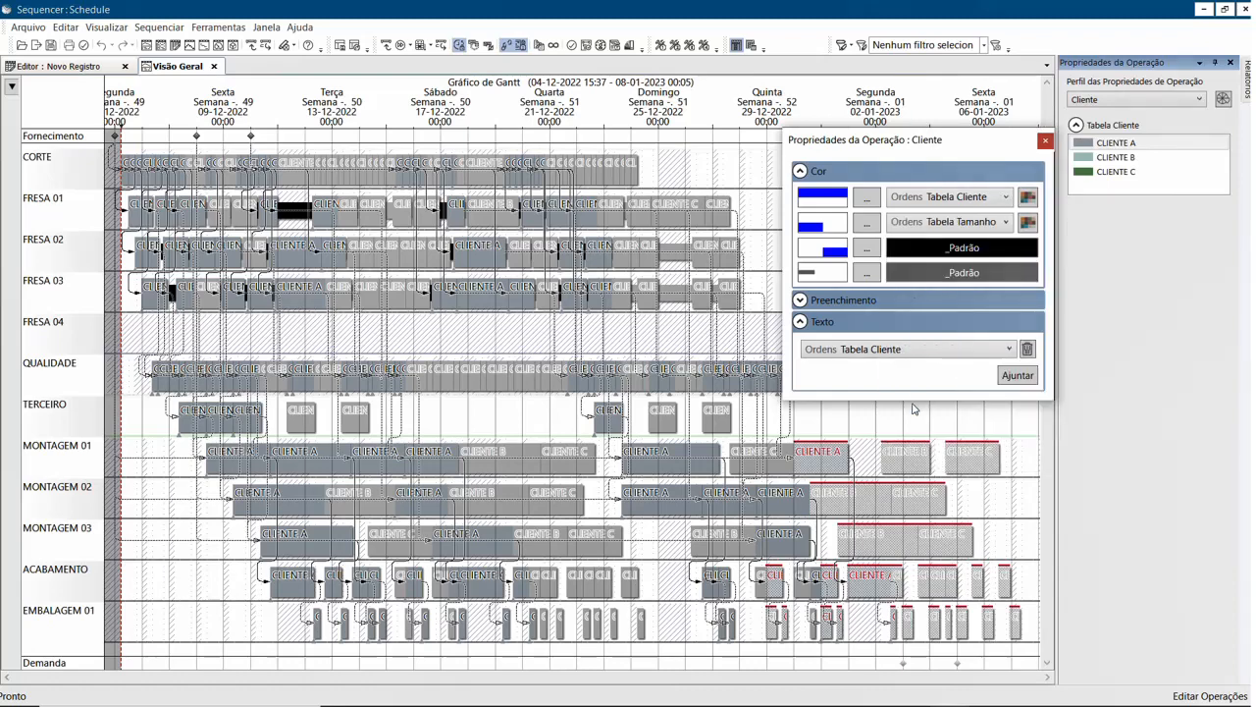
Add a second text line with the order field Tabela Tamanho, and close the profile editor and profile management
{"action": "left_click", "coordinate": [1016, 375]}
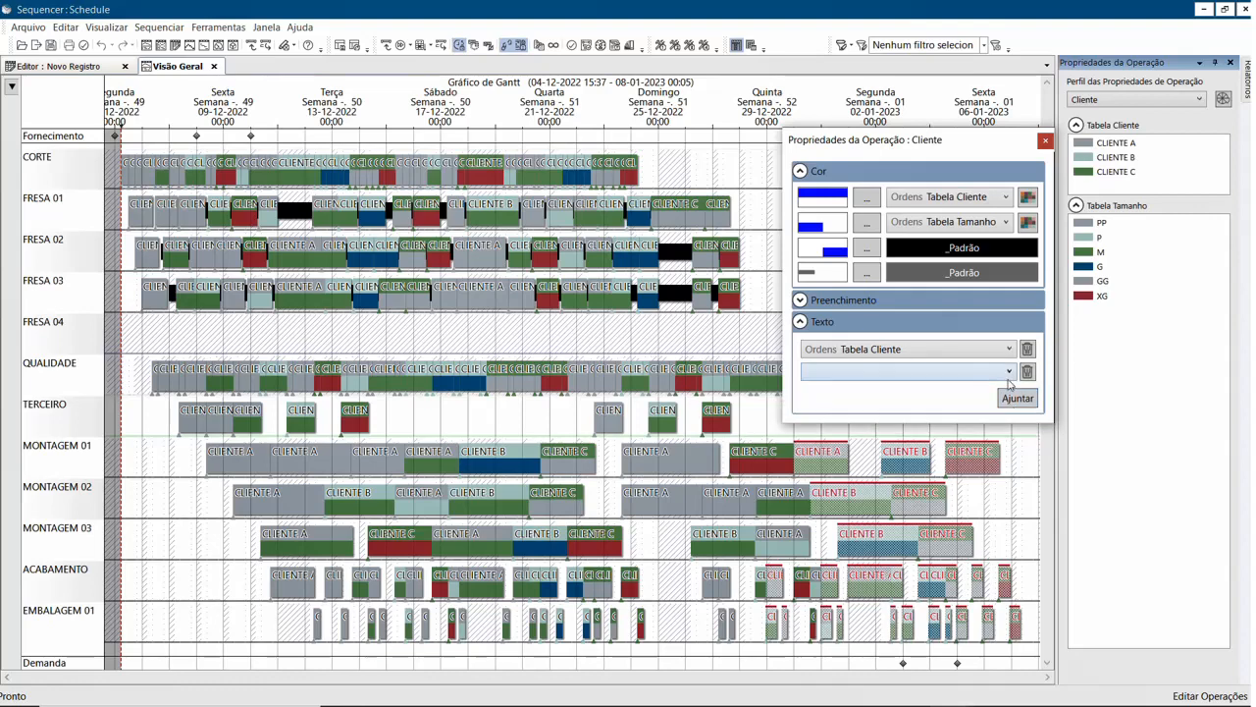
{"action": "left_click", "coordinate": [1008, 372]}
{"action": "left_click_drag", "start_coordinate": [1008, 392], "coordinate": [1014, 483]}
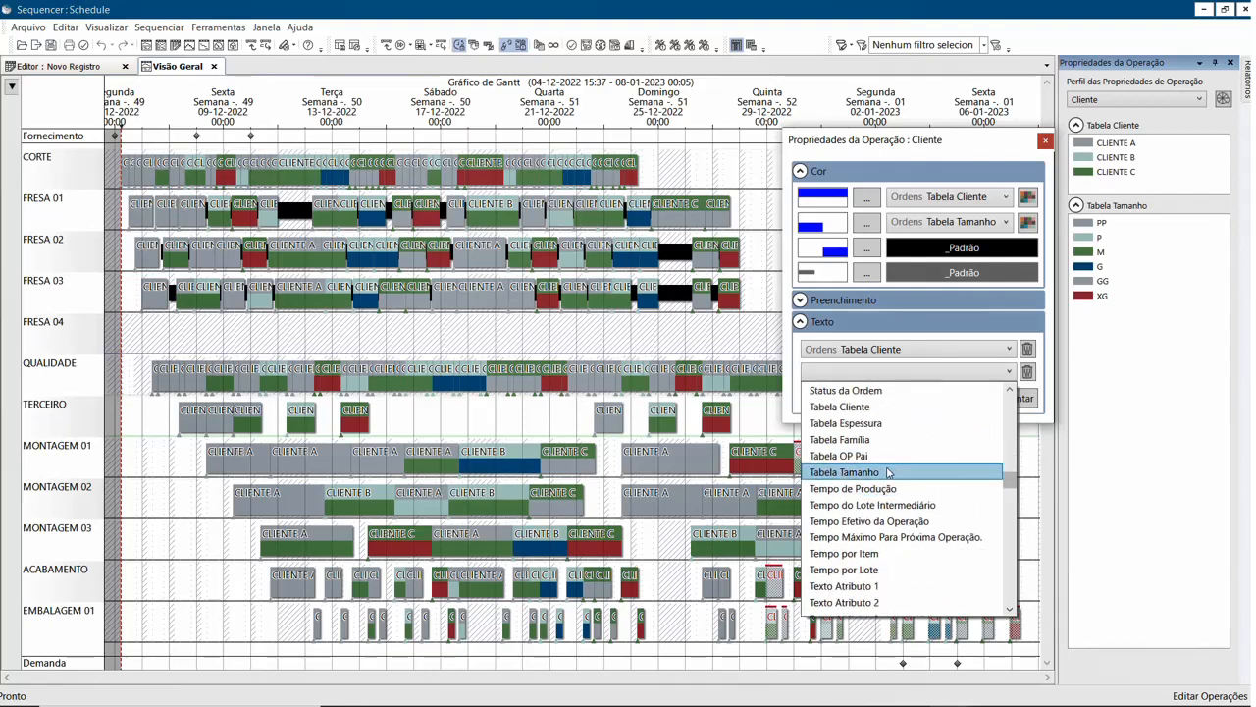
{"action": "left_click", "coordinate": [891, 471]}
{"action": "left_click", "coordinate": [1044, 142]}
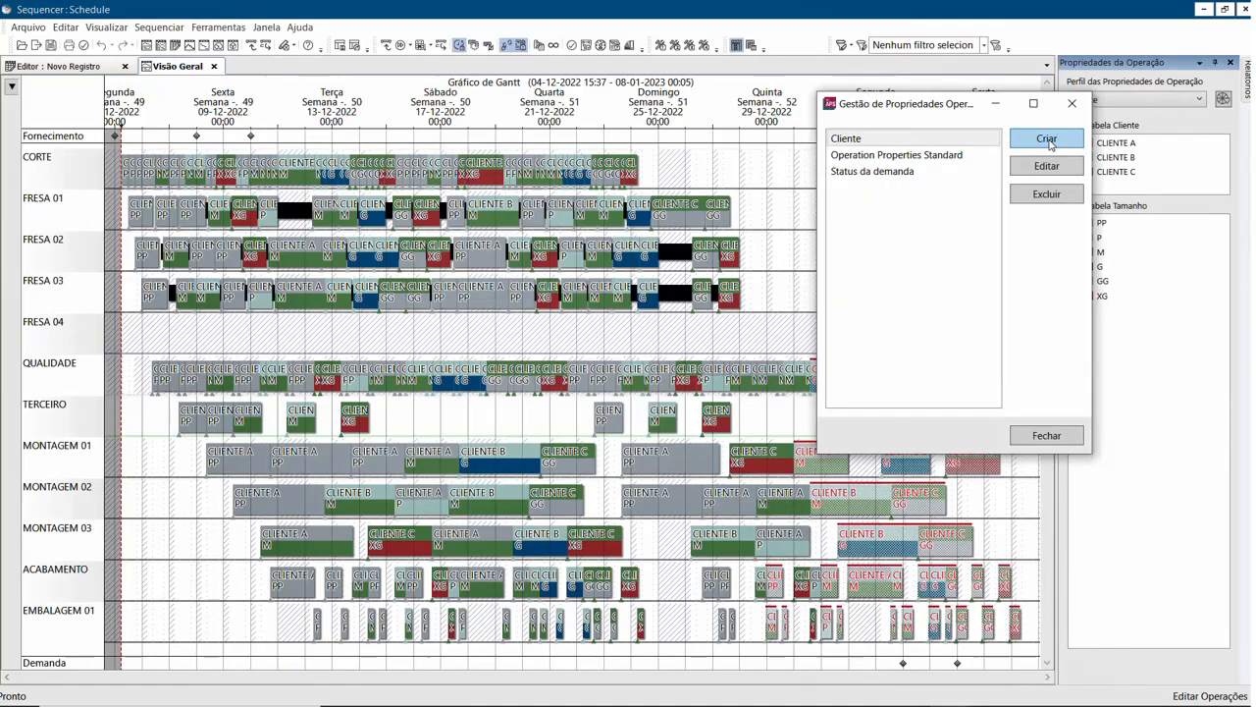
{"action": "left_click", "coordinate": [1079, 102]}
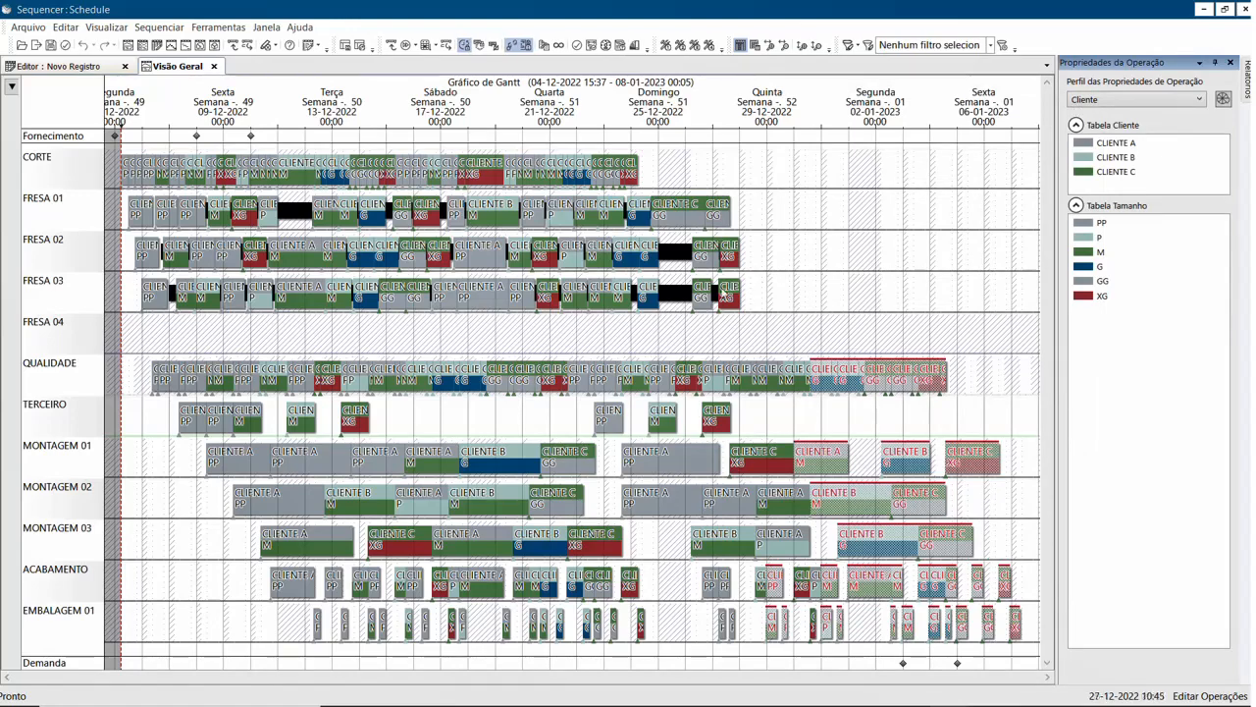
Highlight the operations of CLIENTE B, CLIENTE A and CLIENTE C in turn, and examine CLIENTE C's size colours and labels up close
{"action": "left_click", "coordinate": [1153, 160]}
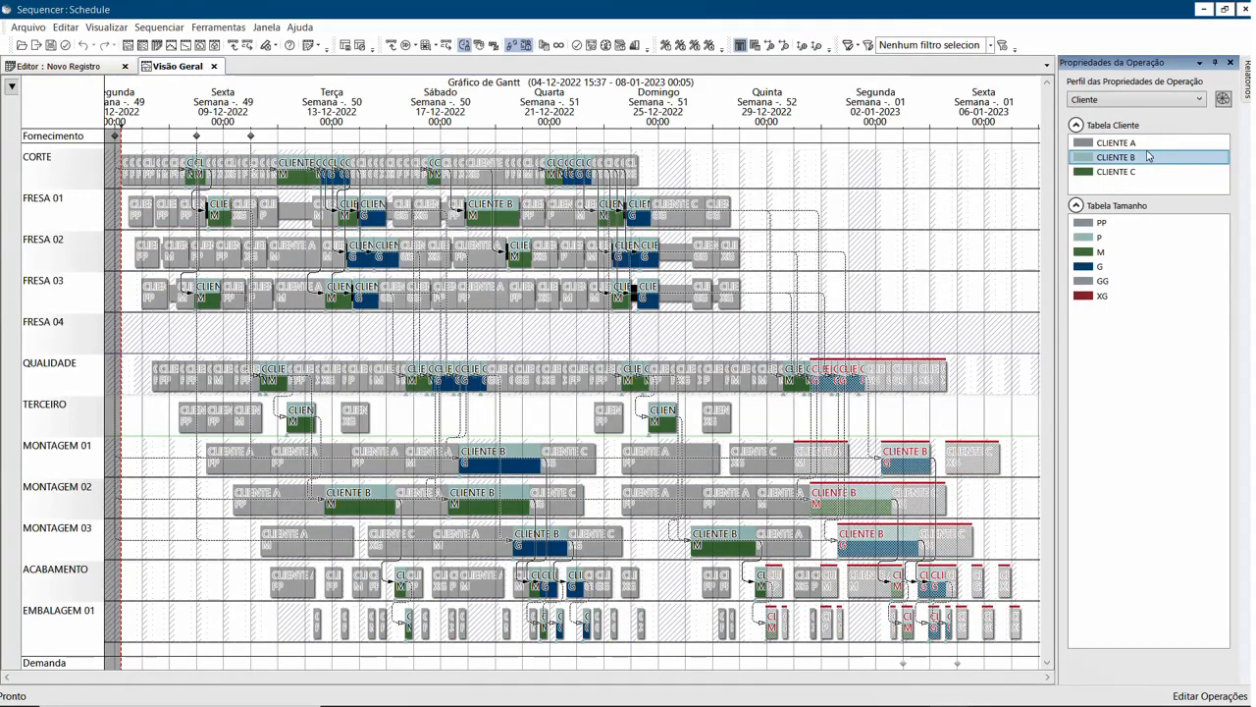
{"action": "left_click", "coordinate": [1129, 142]}
{"action": "left_click", "coordinate": [1127, 173], "text": "ctrl"}
{"action": "left_click", "coordinate": [1127, 173]}
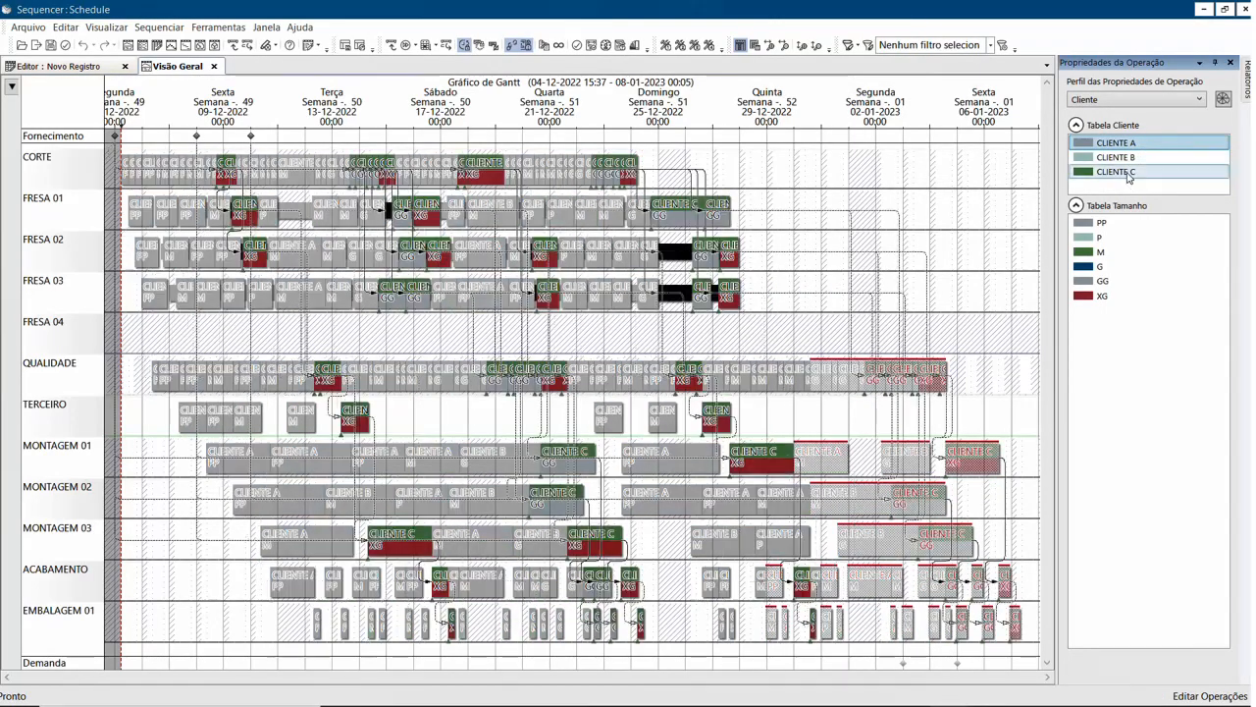
{"action": "scroll", "coordinate": [744, 284], "scroll_direction": "up", "scroll_amount": 4}
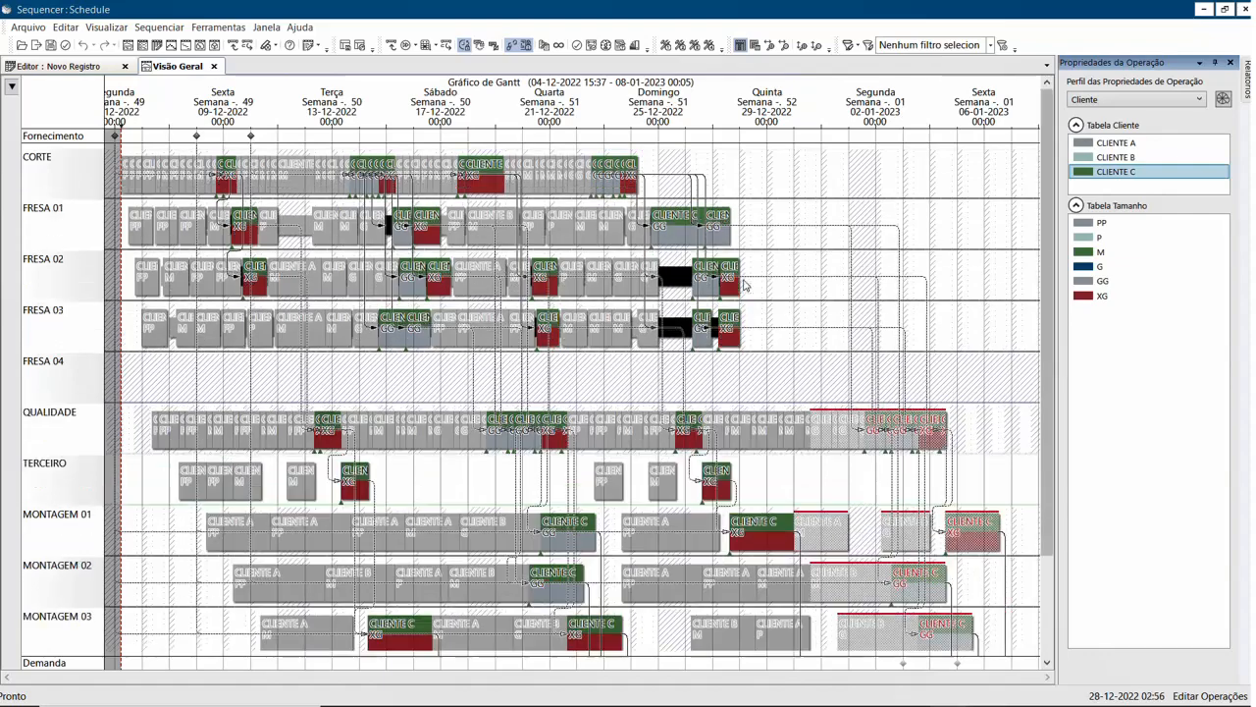
{"action": "scroll", "coordinate": [744, 293], "scroll_direction": "left", "scroll_amount": 3}
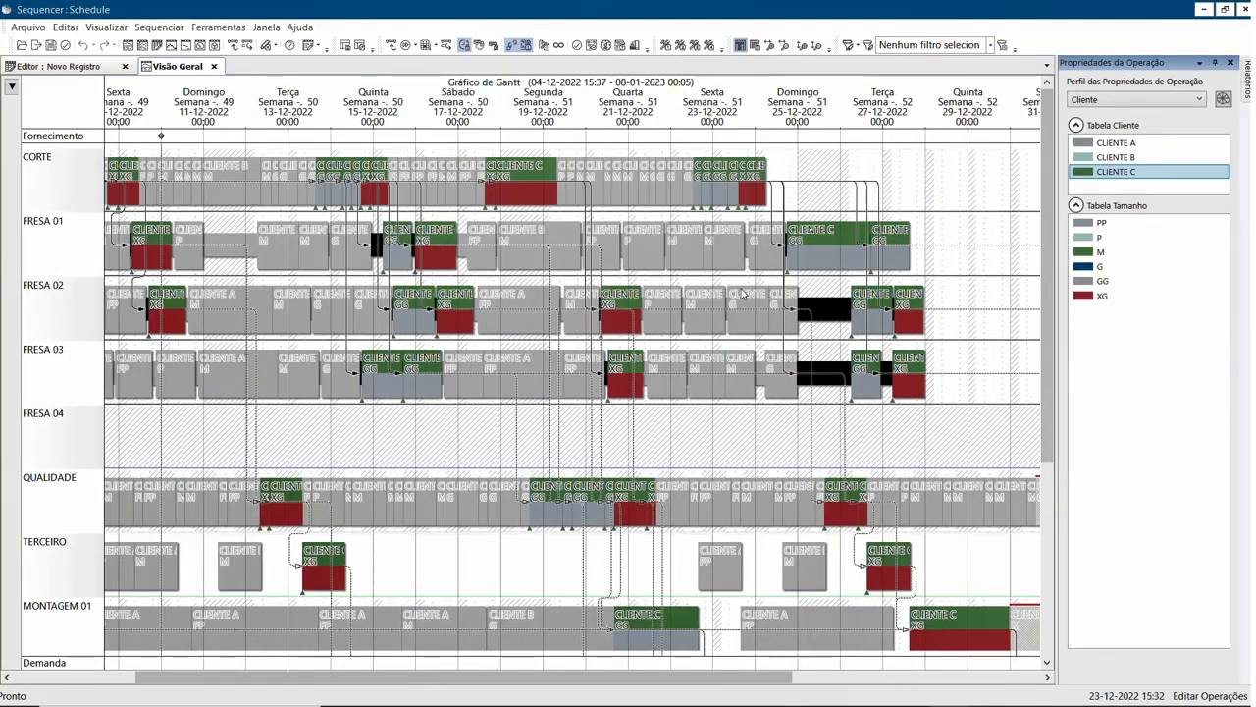
{"action": "left_click", "coordinate": [974, 276]}
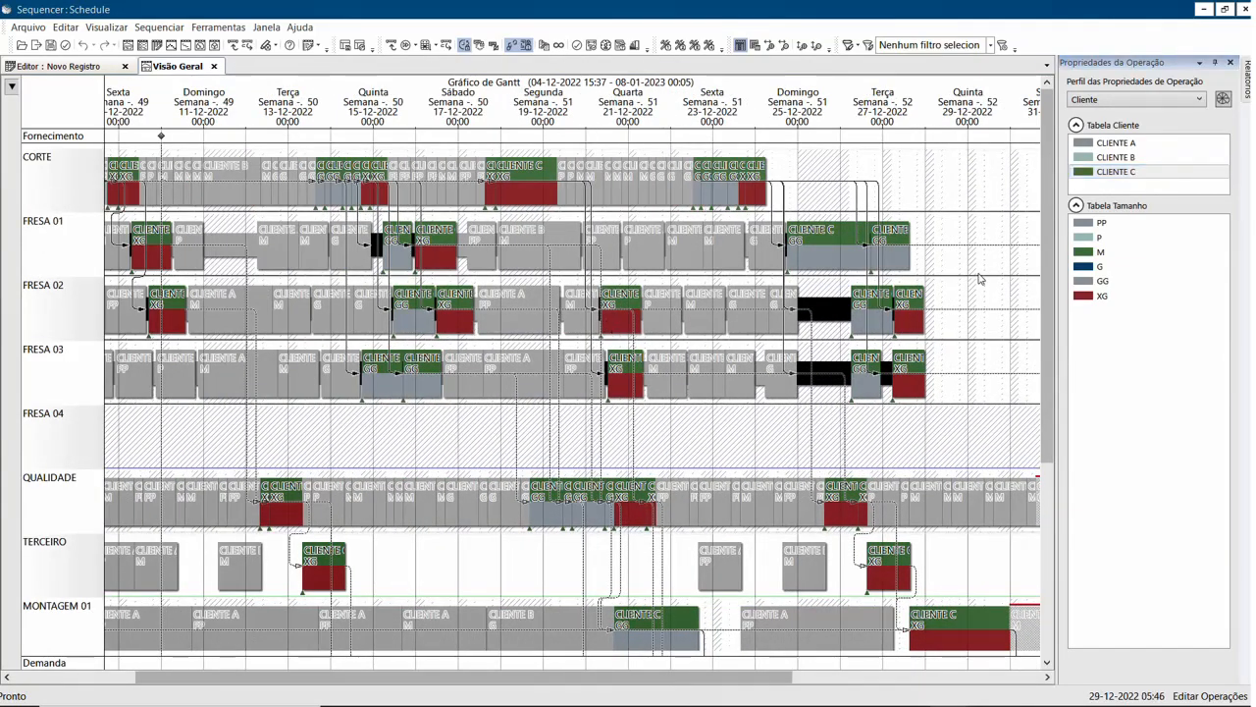
Highlight the operations of sizes XG, M, G, P and PP in turn, and examine the full Gantt chart without highlighting
{"action": "left_click", "coordinate": [1117, 298]}
{"action": "scroll", "coordinate": [937, 274], "scroll_direction": "down", "scroll_amount": 2}
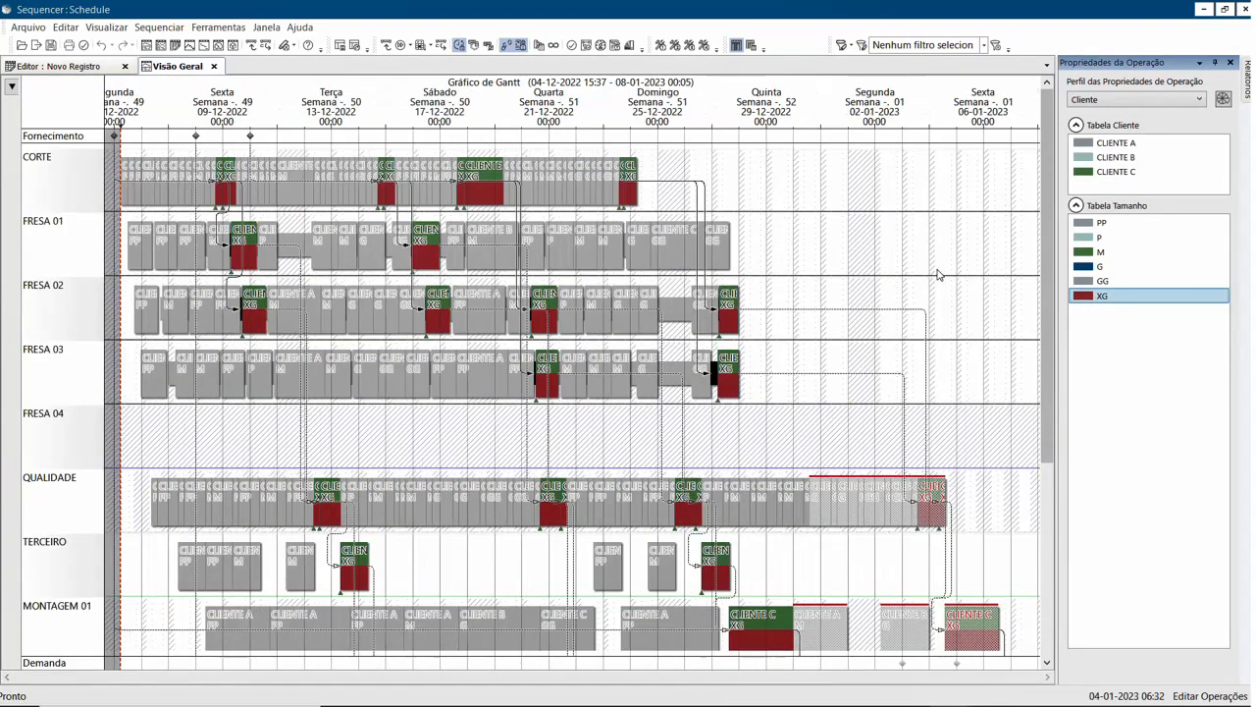
{"action": "left_click", "coordinate": [1128, 253]}
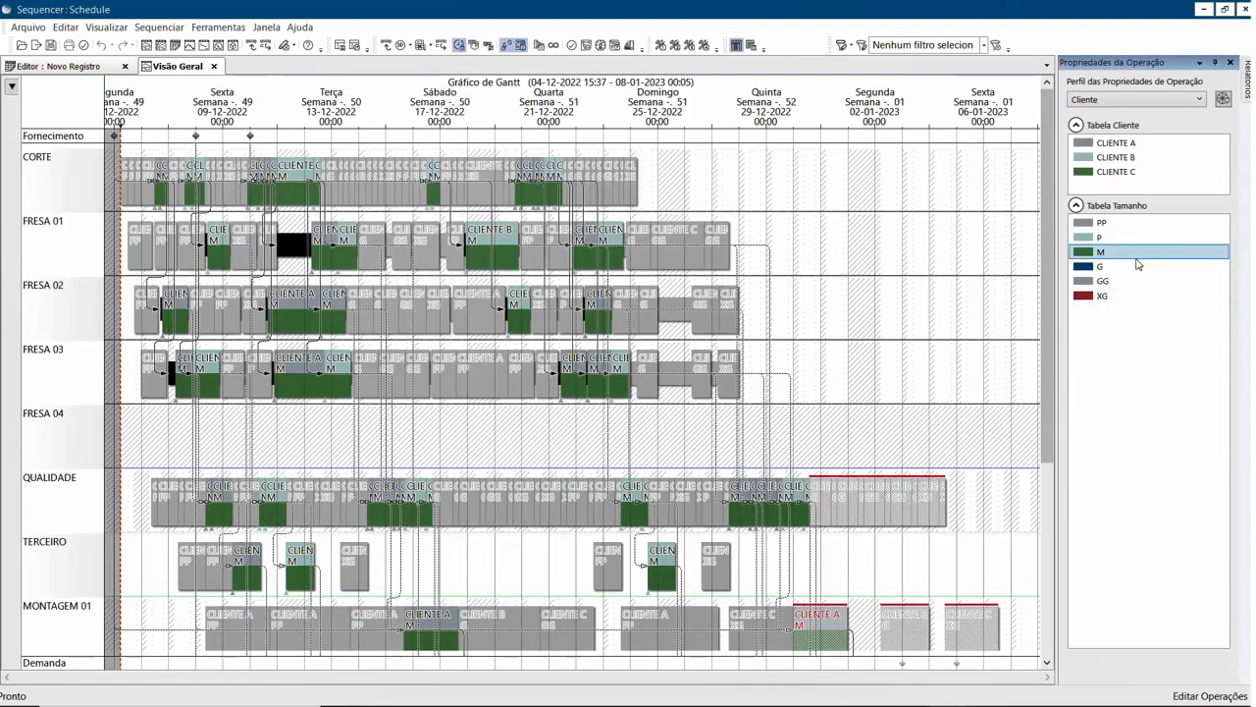
{"action": "left_click", "coordinate": [1135, 267]}
{"action": "left_click", "coordinate": [1135, 252]}
{"action": "left_click", "coordinate": [1136, 238]}
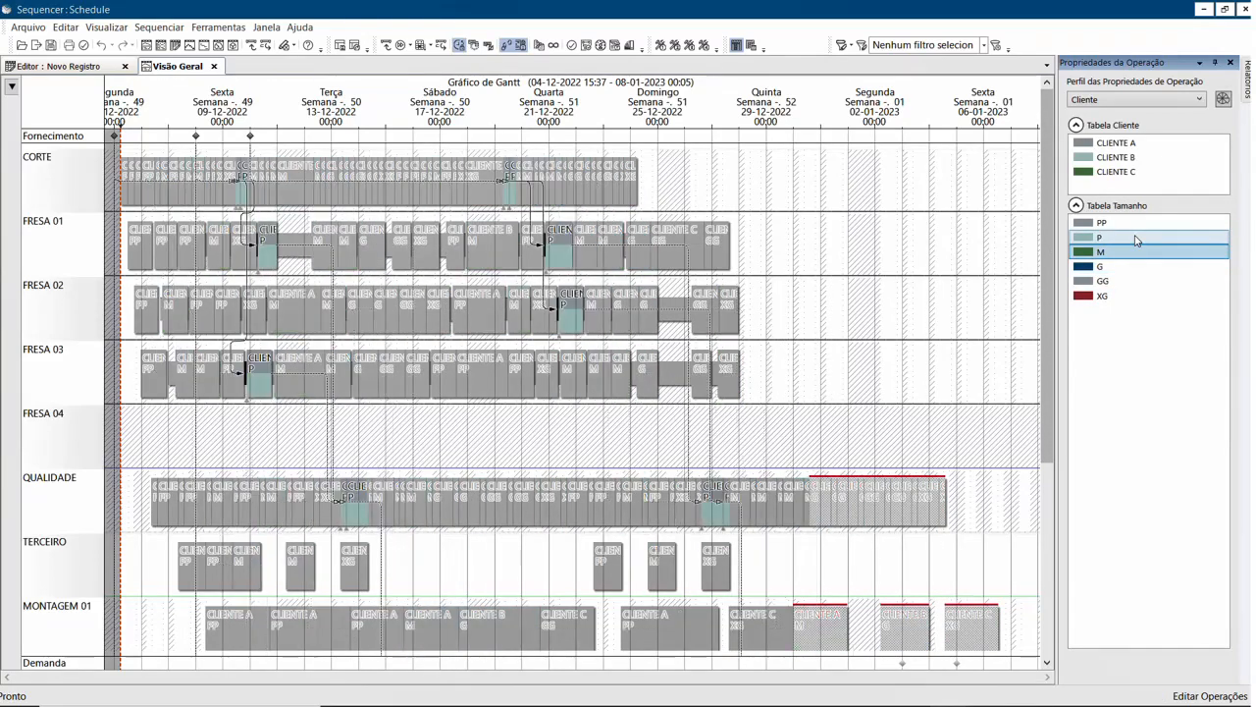
{"action": "left_click", "coordinate": [1138, 224]}
{"action": "left_click", "coordinate": [881, 273]}
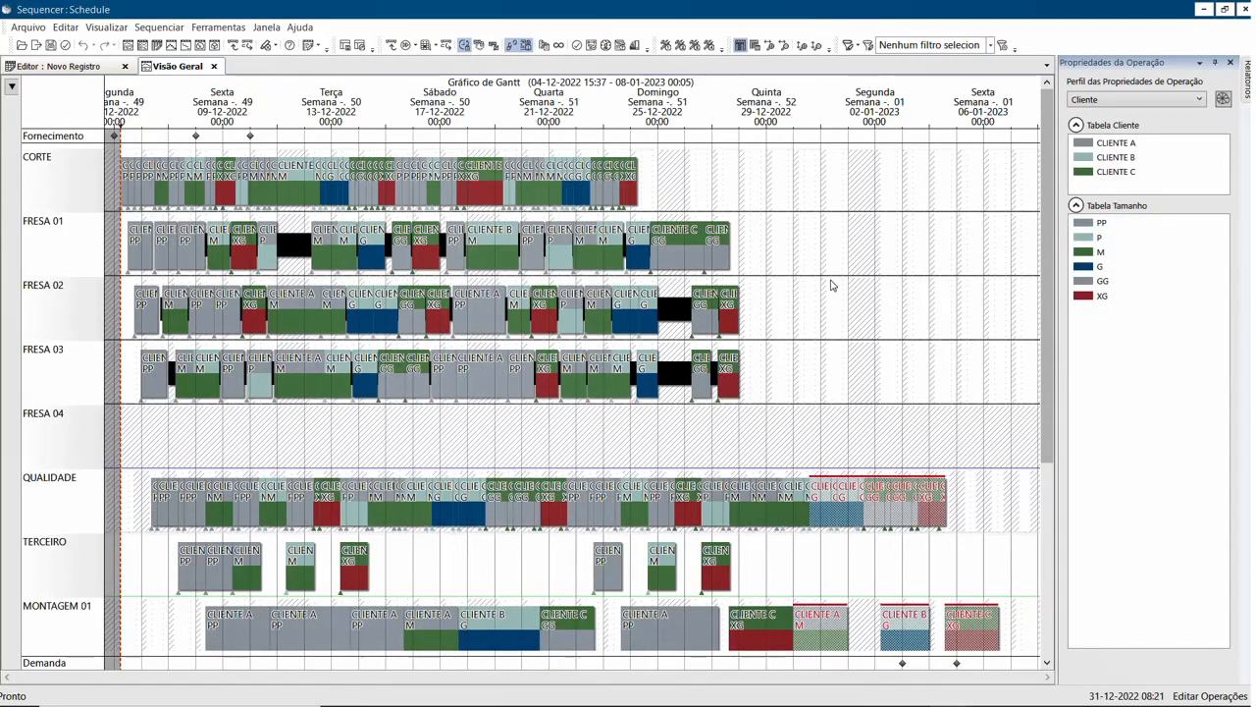
{"action": "scroll", "coordinate": [830, 282], "scroll_direction": "down", "scroll_amount": 2}
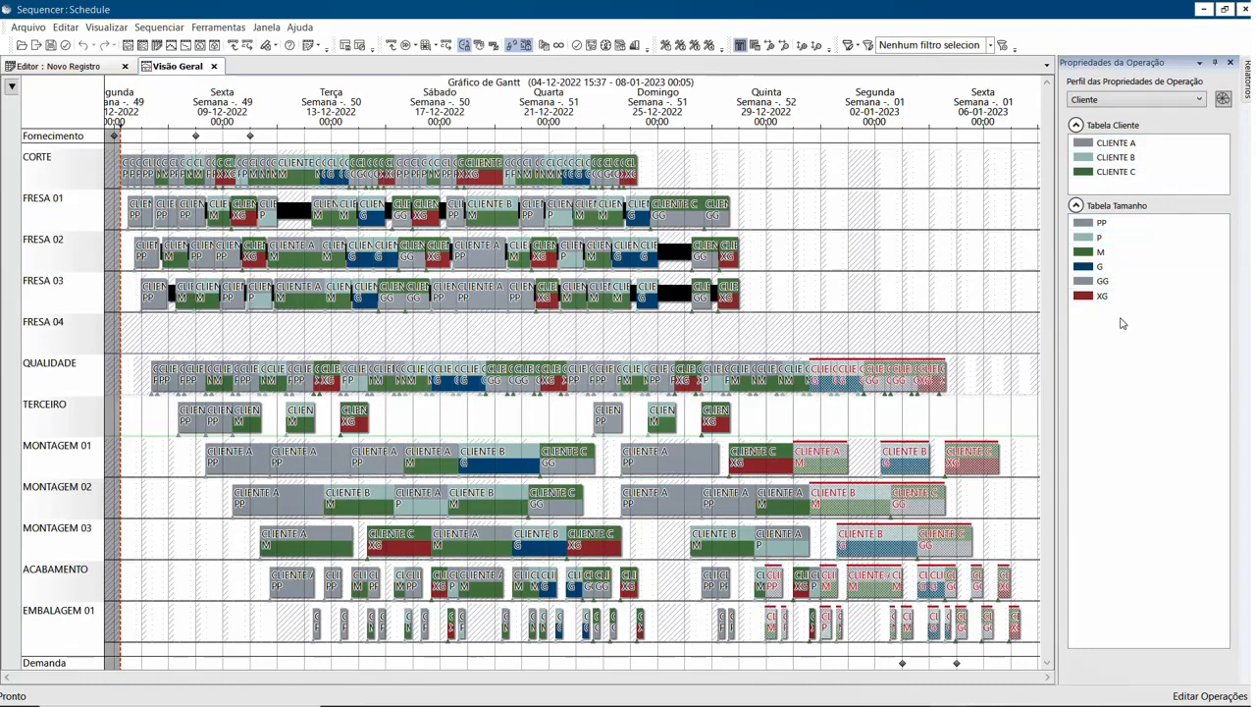
Switch the operation properties profile to Operation Properties Standard and close the operation properties pane
{"action": "left_click", "coordinate": [1199, 101]}
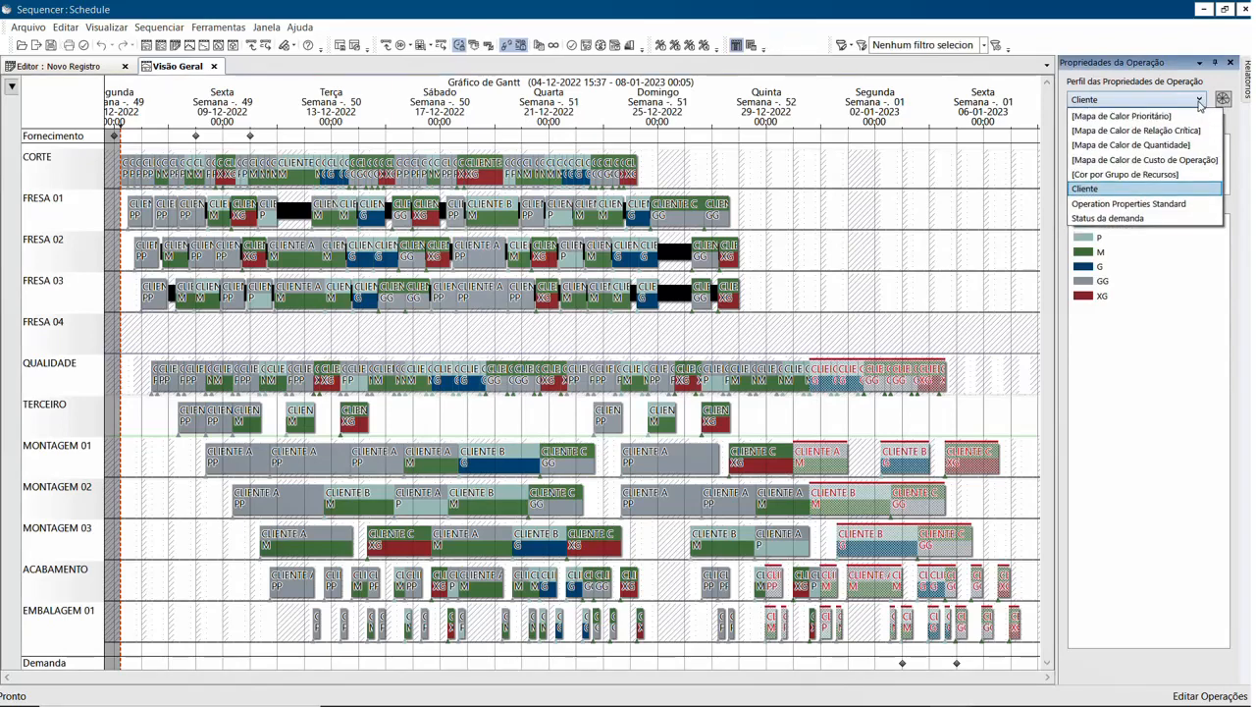
{"action": "left_click", "coordinate": [1117, 204]}
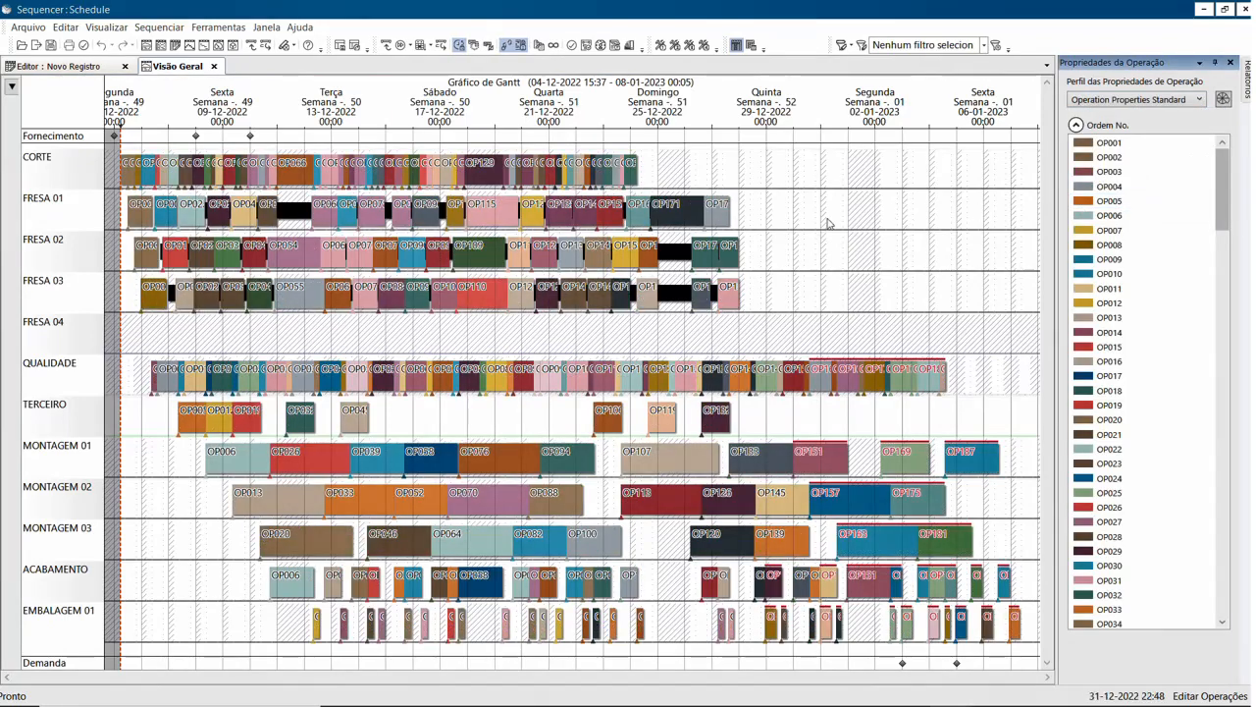
{"action": "left_click", "coordinate": [1231, 62]}
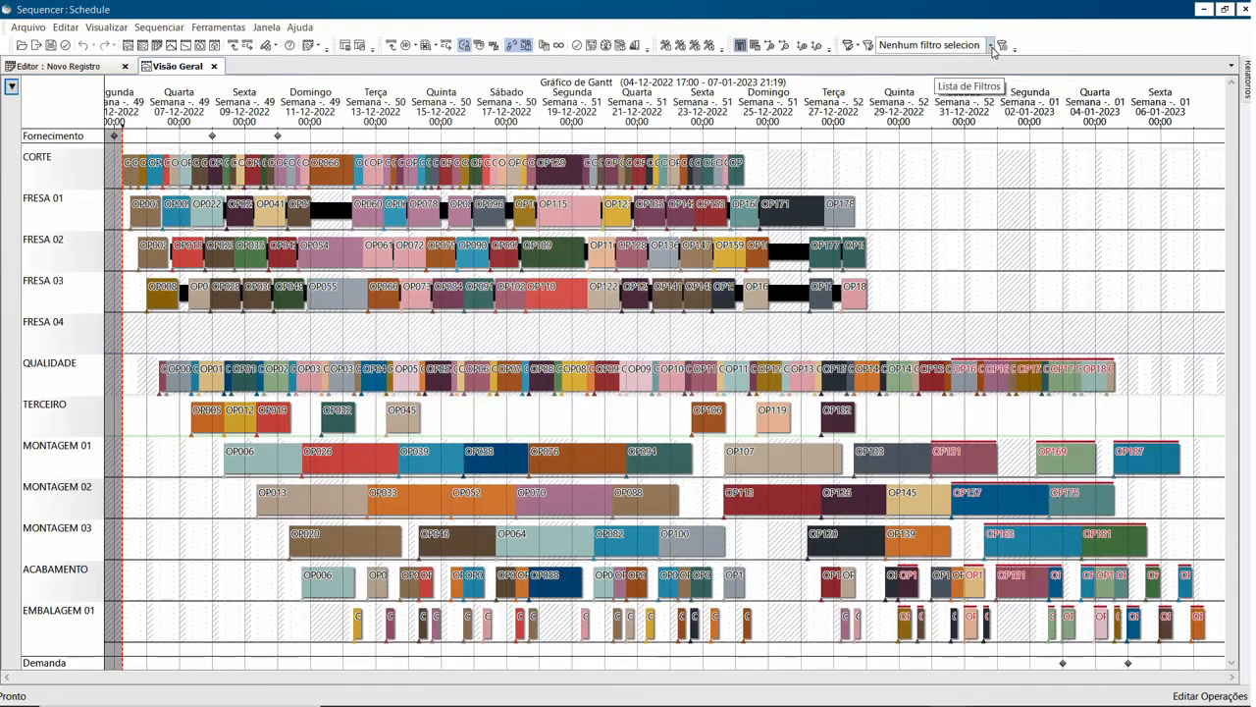
Select the [Operações de Gargalo] filter, examine the bottleneck operations highlighted in the Gantt chart, and clear the highlighting
{"action": "left_click", "coordinate": [857, 47]}
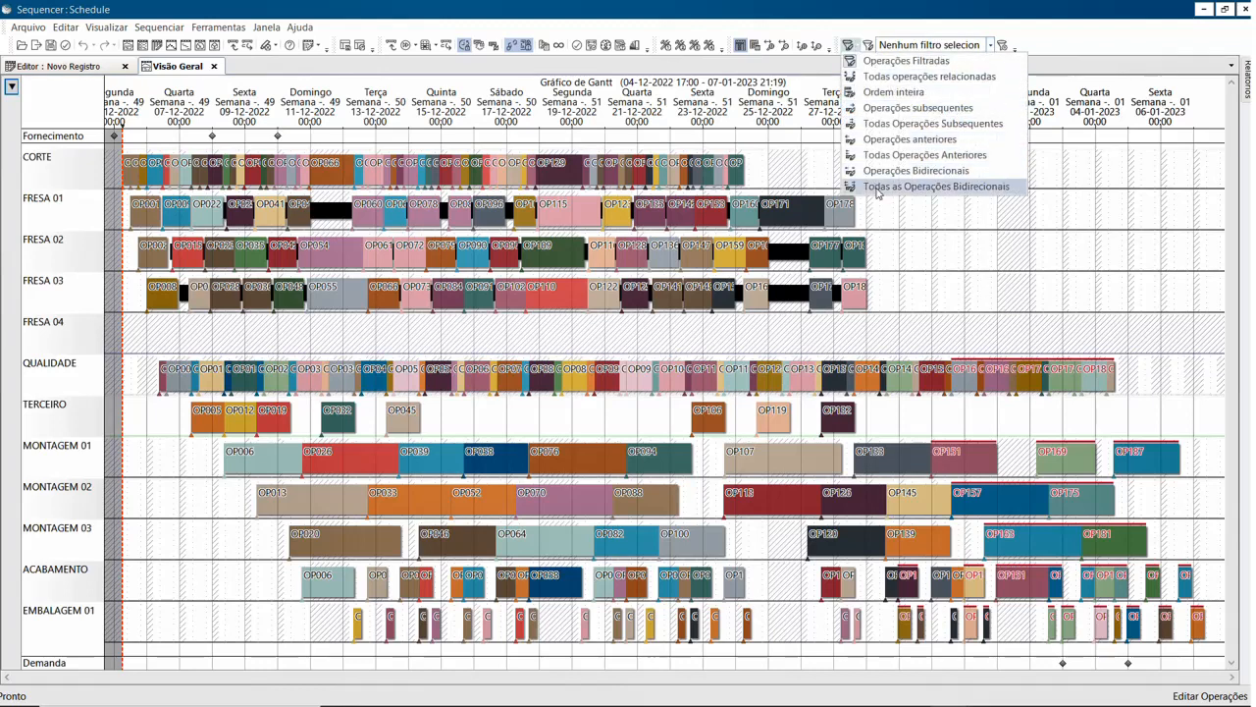
{"action": "left_click", "coordinate": [888, 91]}
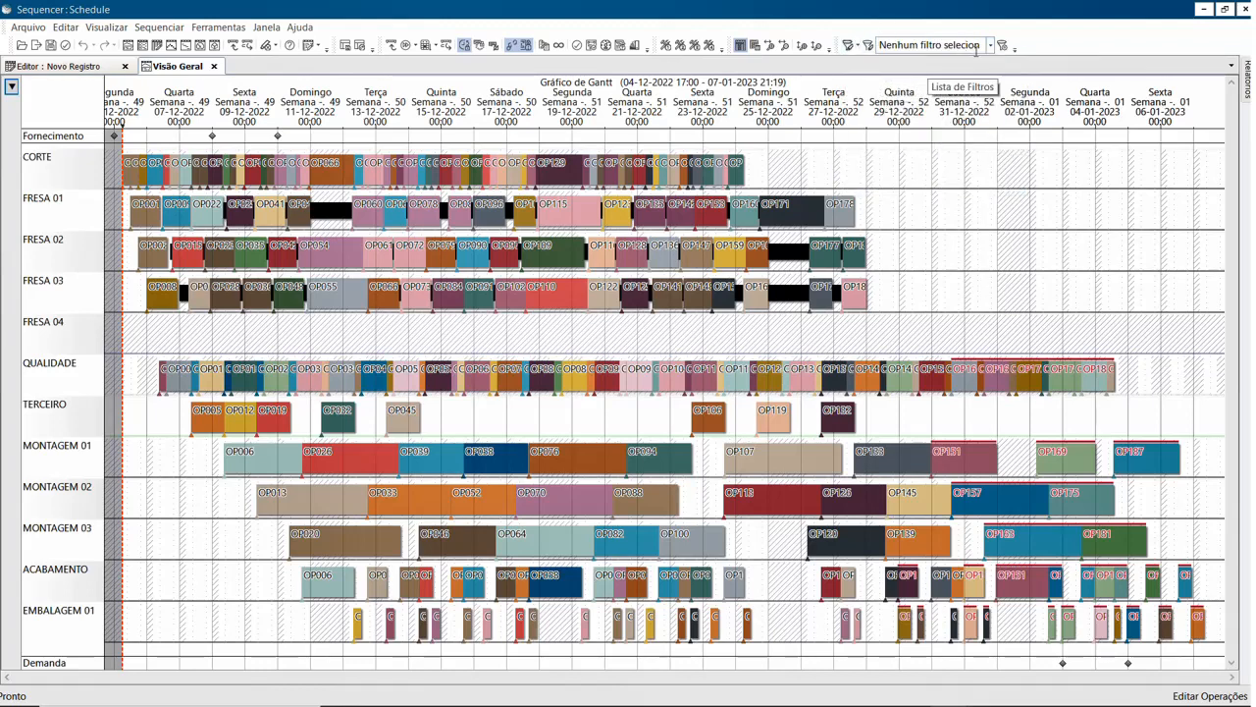
{"action": "left_click", "coordinate": [991, 47]}
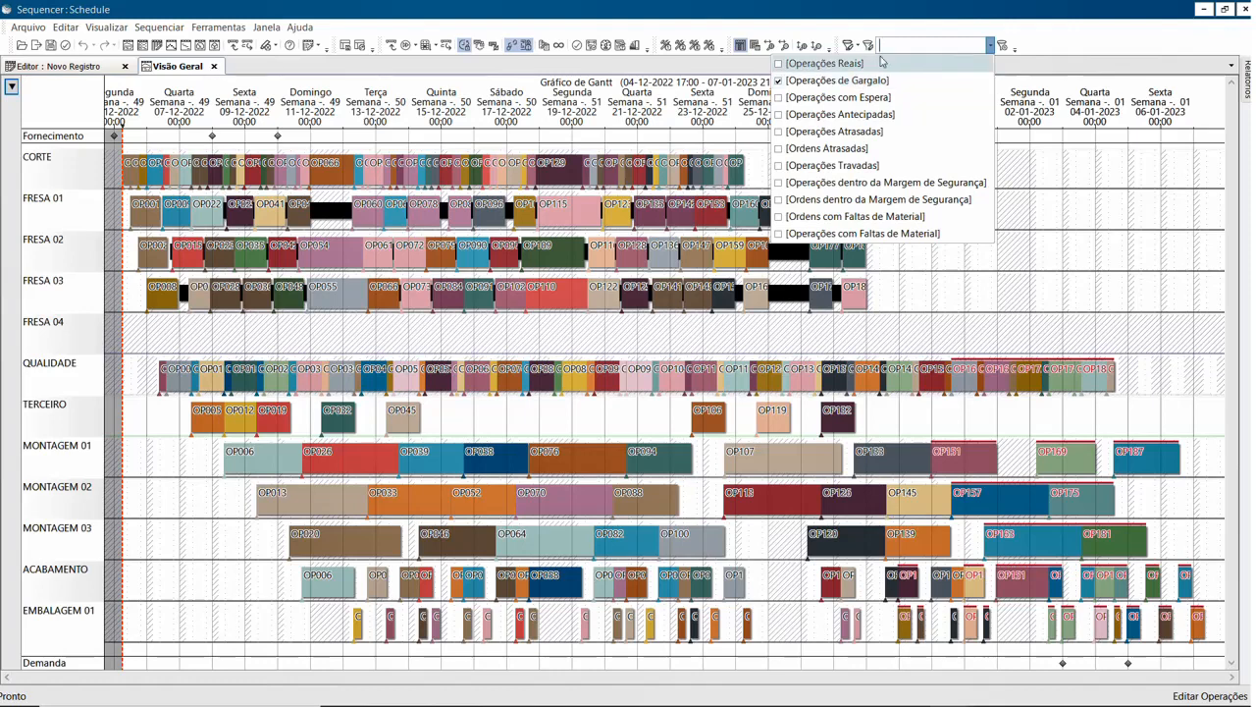
{"action": "left_click", "coordinate": [918, 29]}
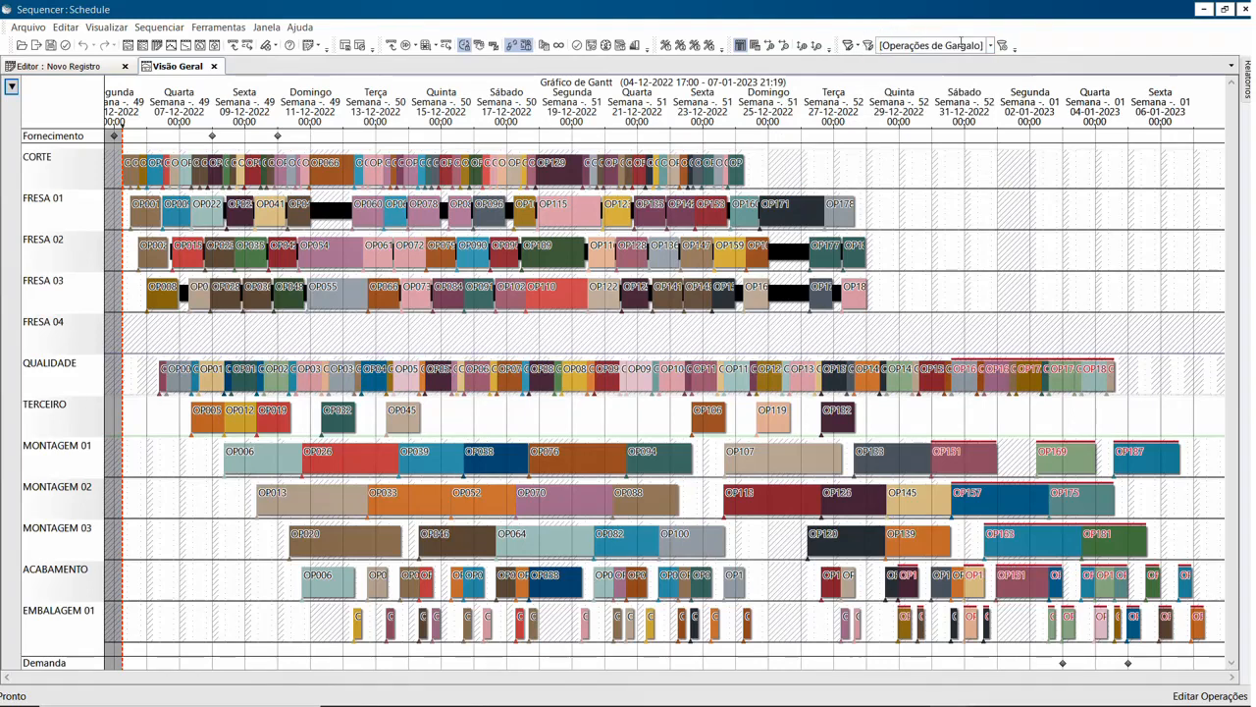
{"action": "left_click", "coordinate": [986, 44]}
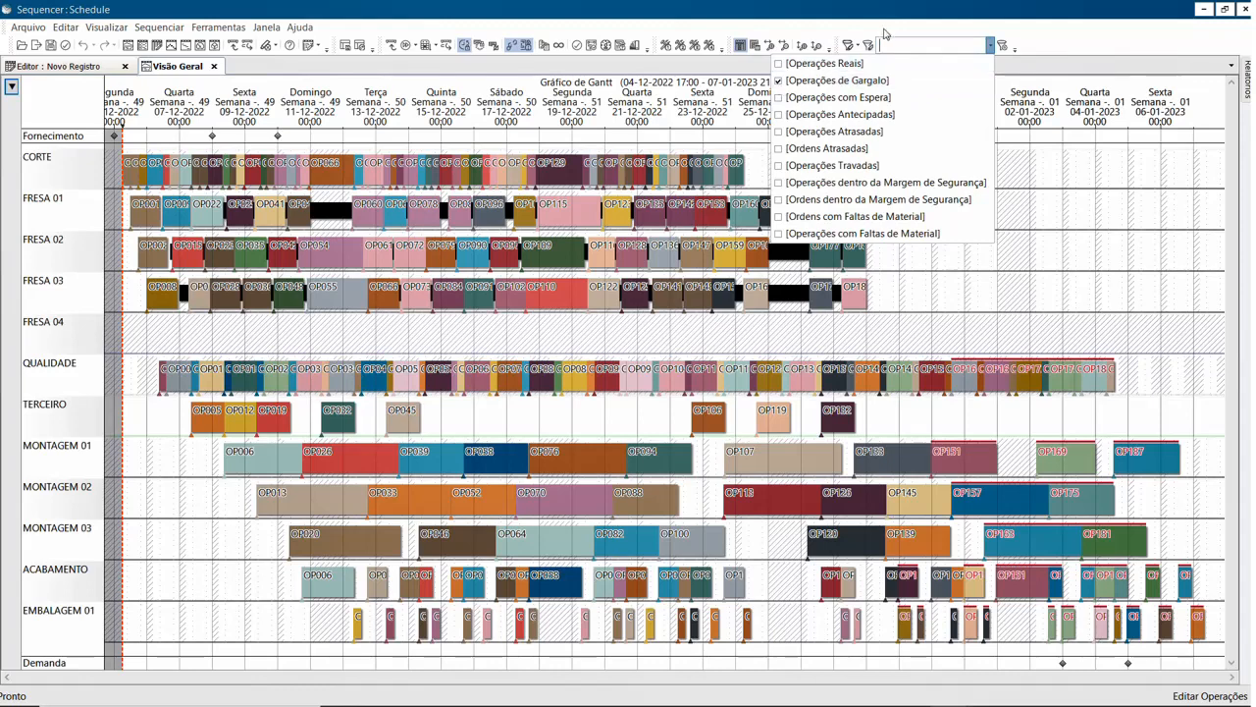
{"action": "left_click", "coordinate": [886, 30]}
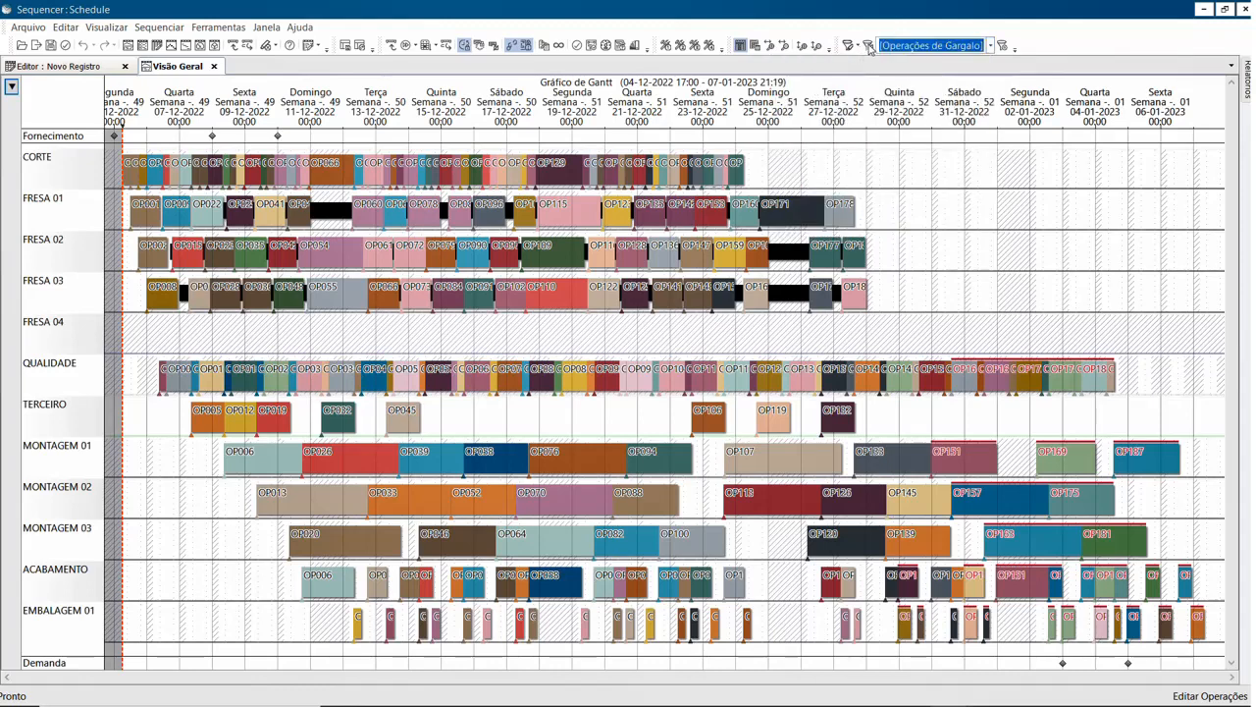
{"action": "left_click", "coordinate": [869, 44]}
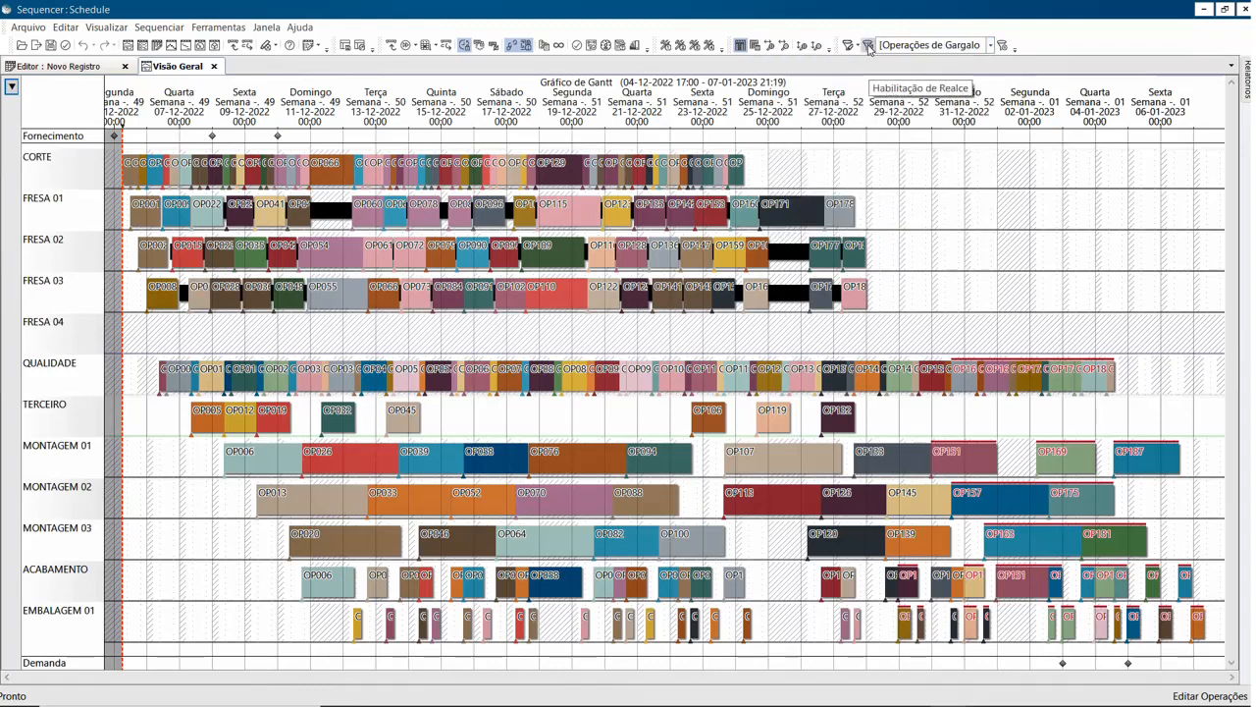
{"action": "left_click", "coordinate": [869, 46]}
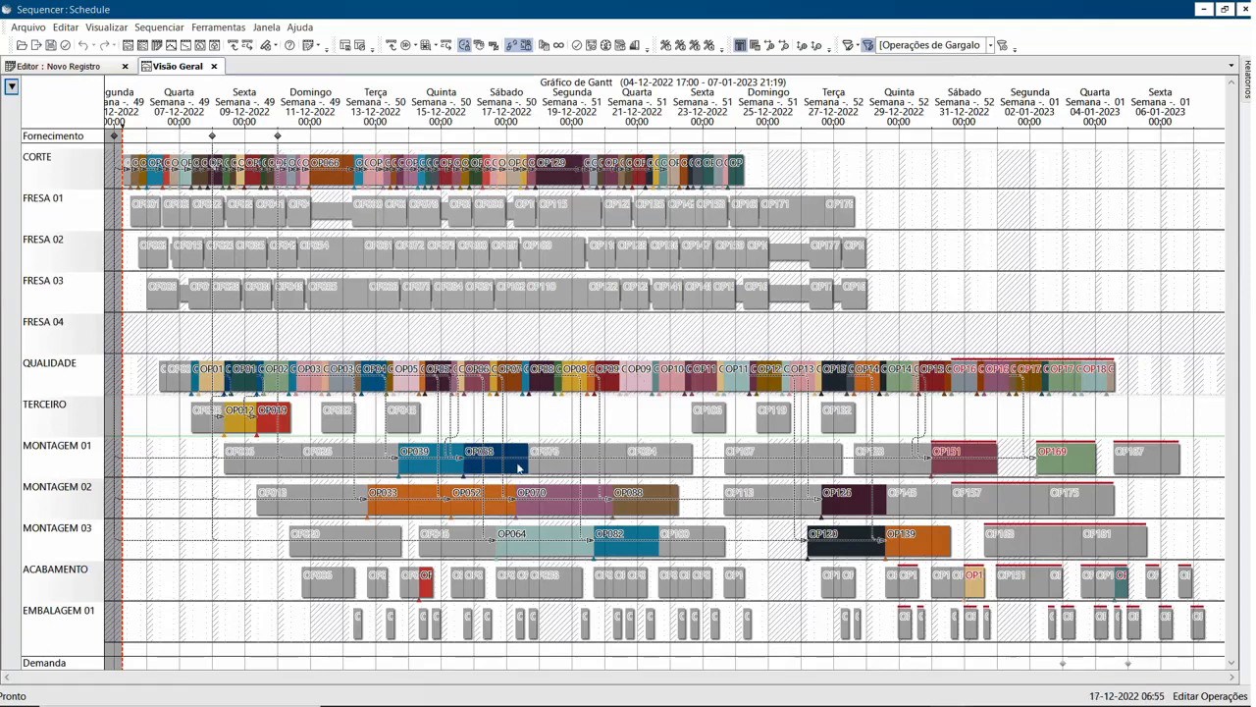
{"action": "left_click", "coordinate": [519, 427]}
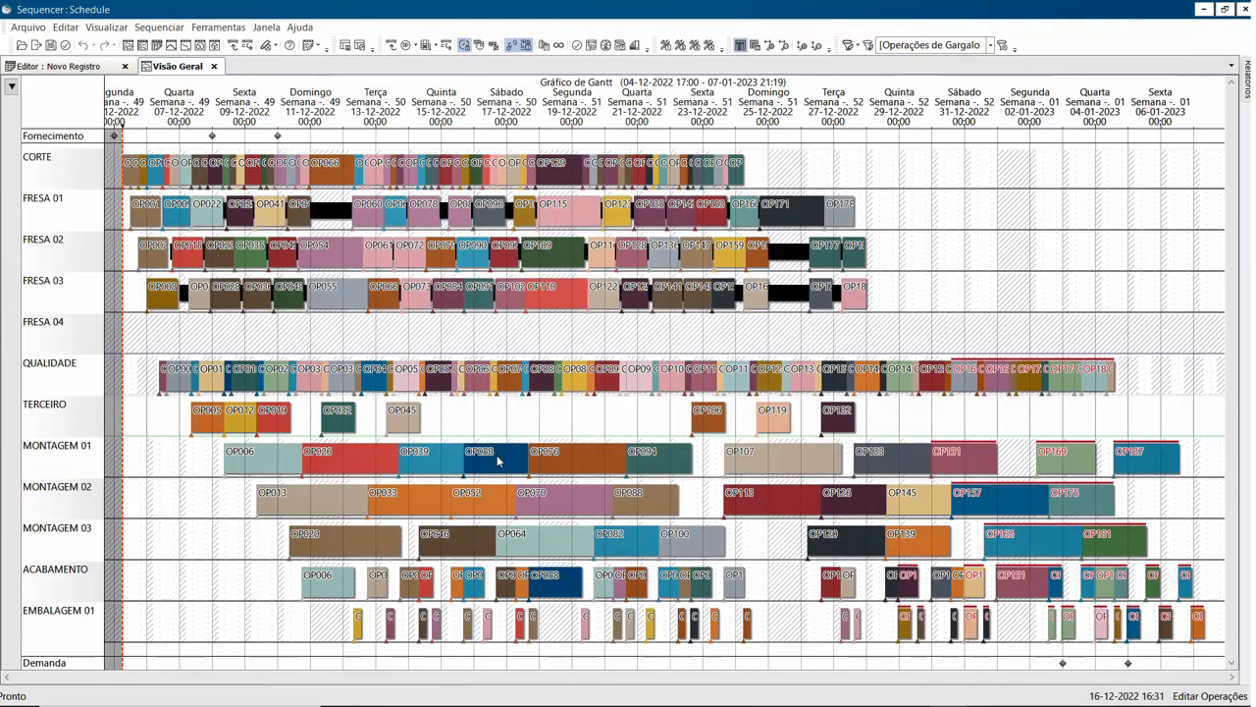
Highlight all bidirectional operations (Todas Bi-direcionais) of the dark blue operation on MONTAGEM 01, and clear the highlighting after viewing
{"action": "right_click", "coordinate": [501, 461]}
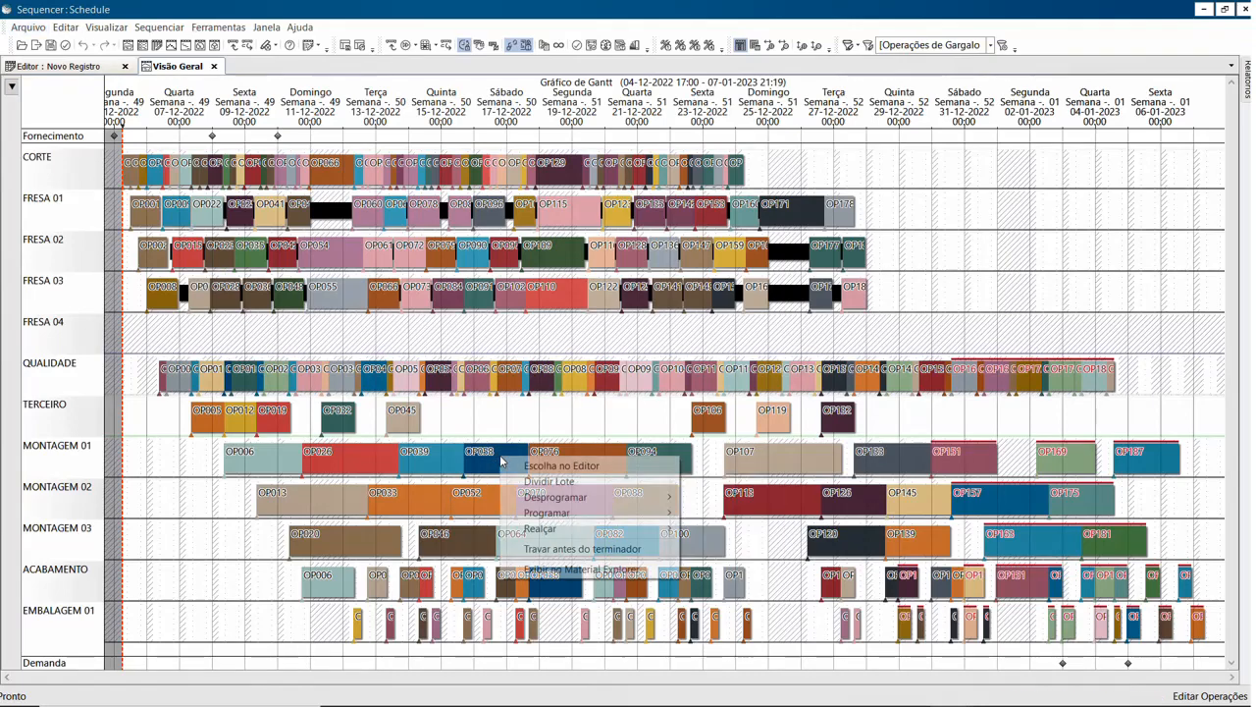
{"action": "mouse_move", "coordinate": [673, 530]}
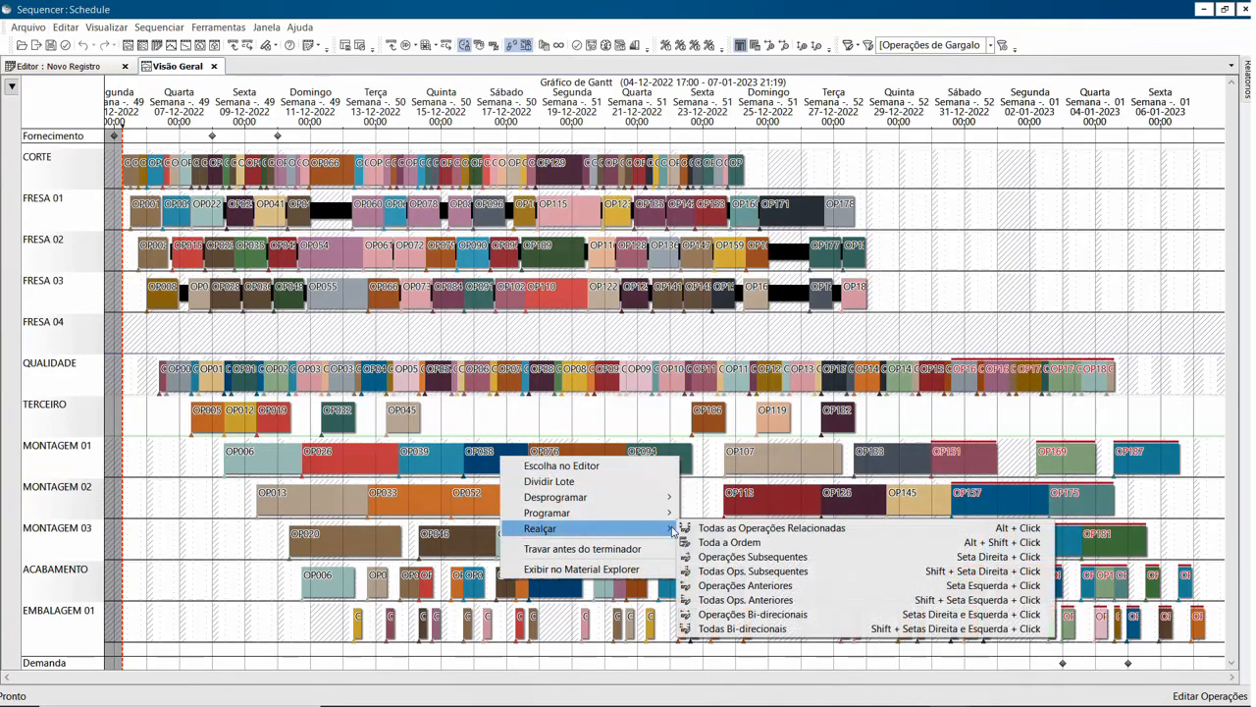
{"action": "left_click", "coordinate": [754, 628]}
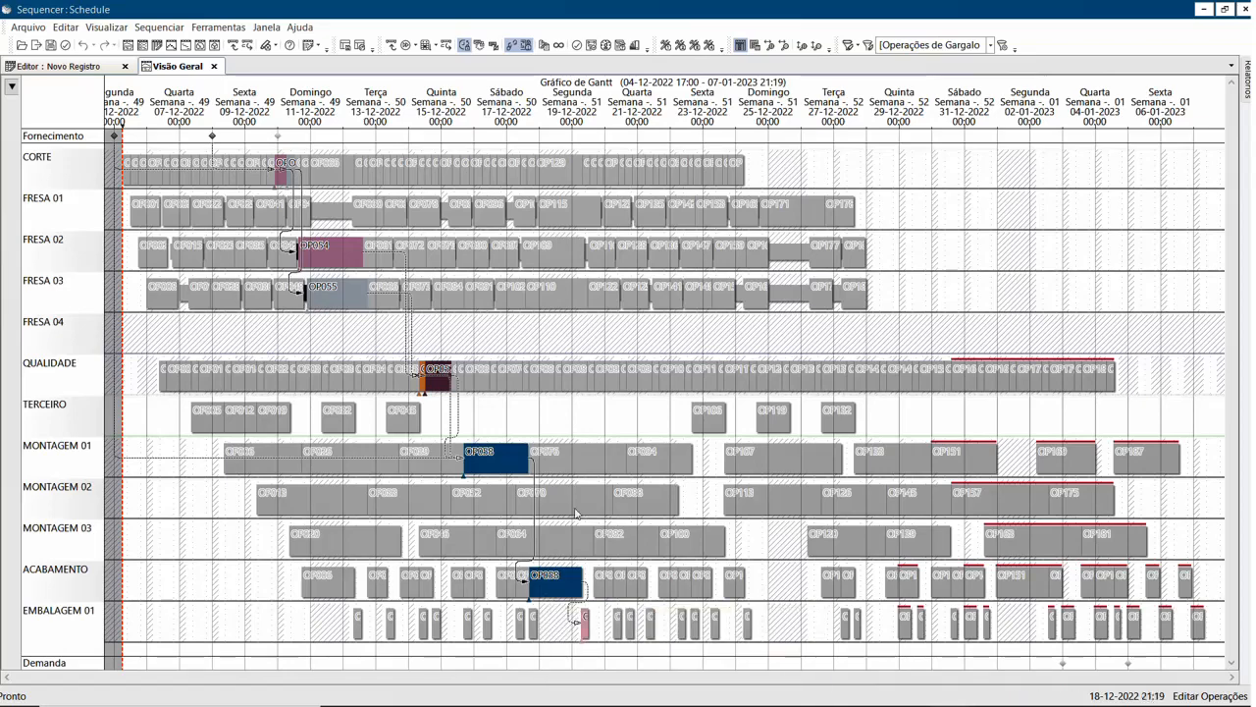
{"action": "left_click", "coordinate": [594, 396]}
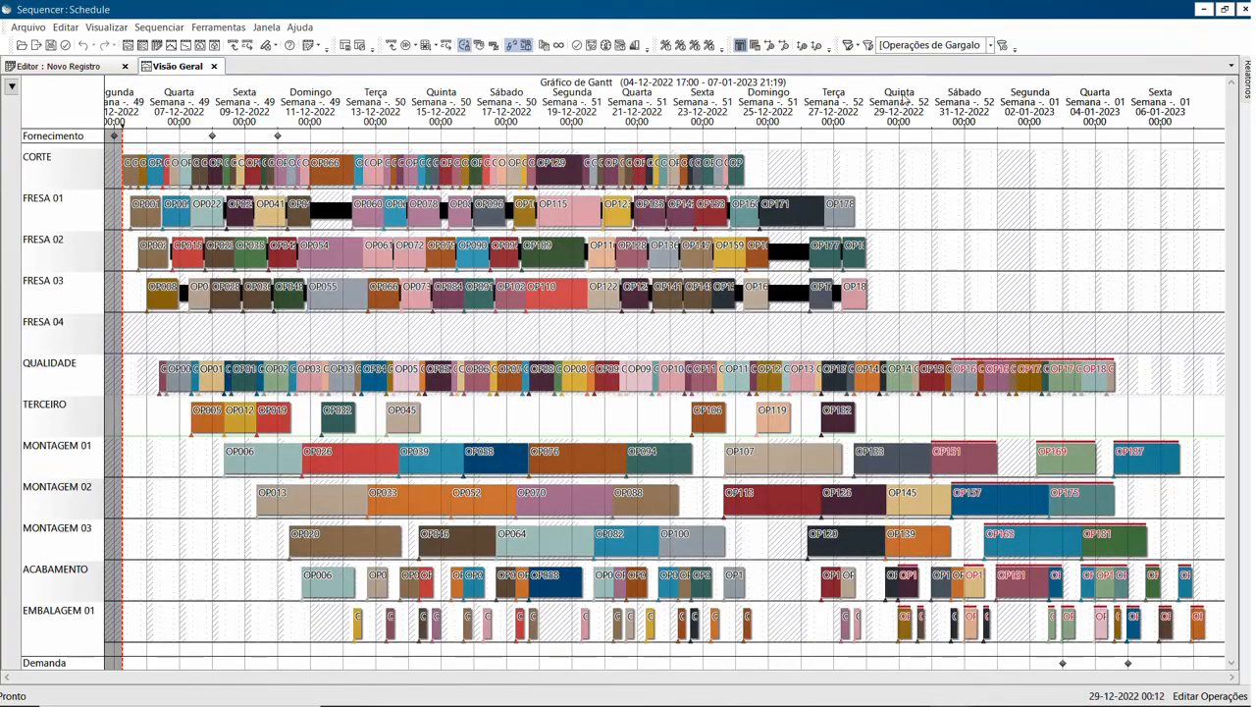
Briefly highlight the bottleneck operations again, and deselect the [Operações de Gargalo] filter
{"action": "left_click", "coordinate": [868, 45]}
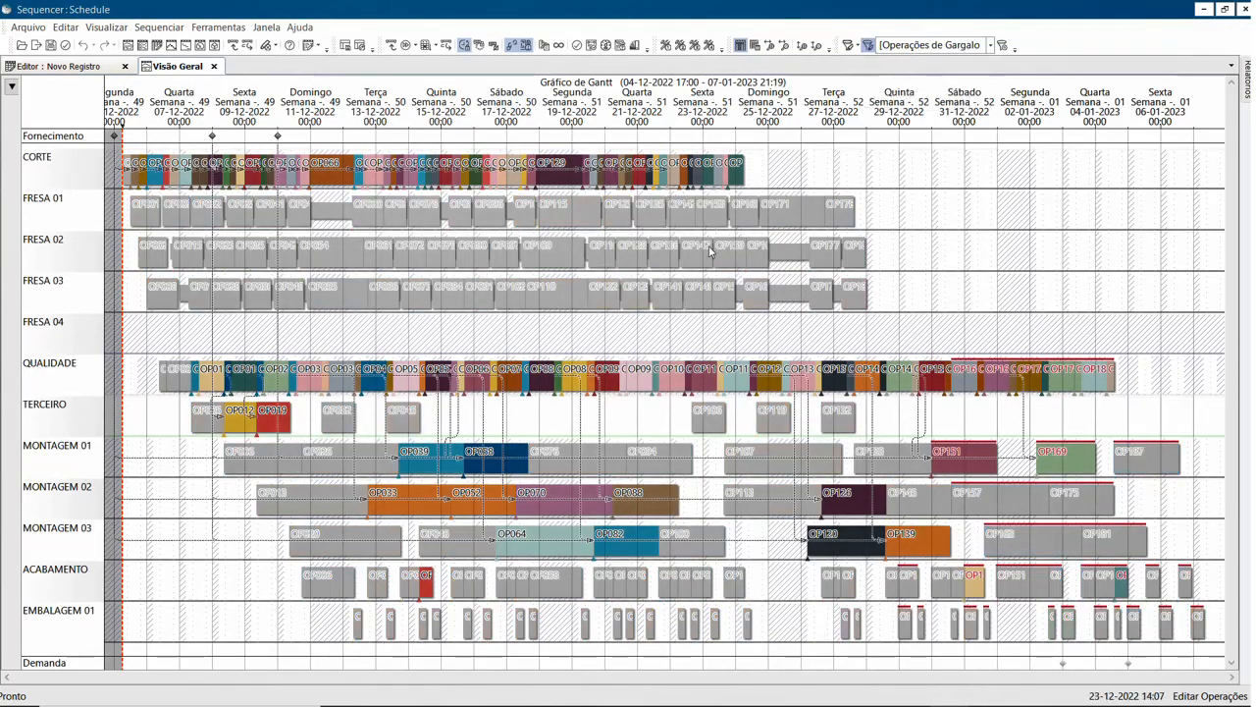
{"action": "left_click", "coordinate": [673, 335]}
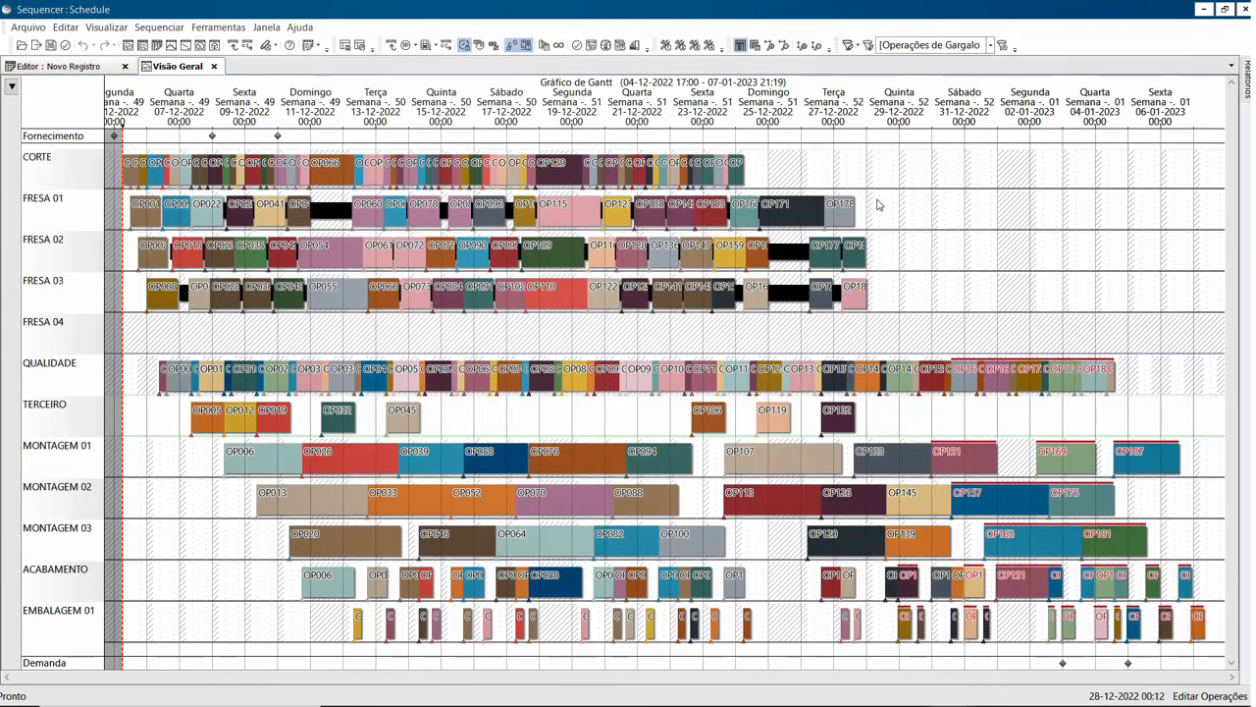
{"action": "left_click", "coordinate": [991, 45]}
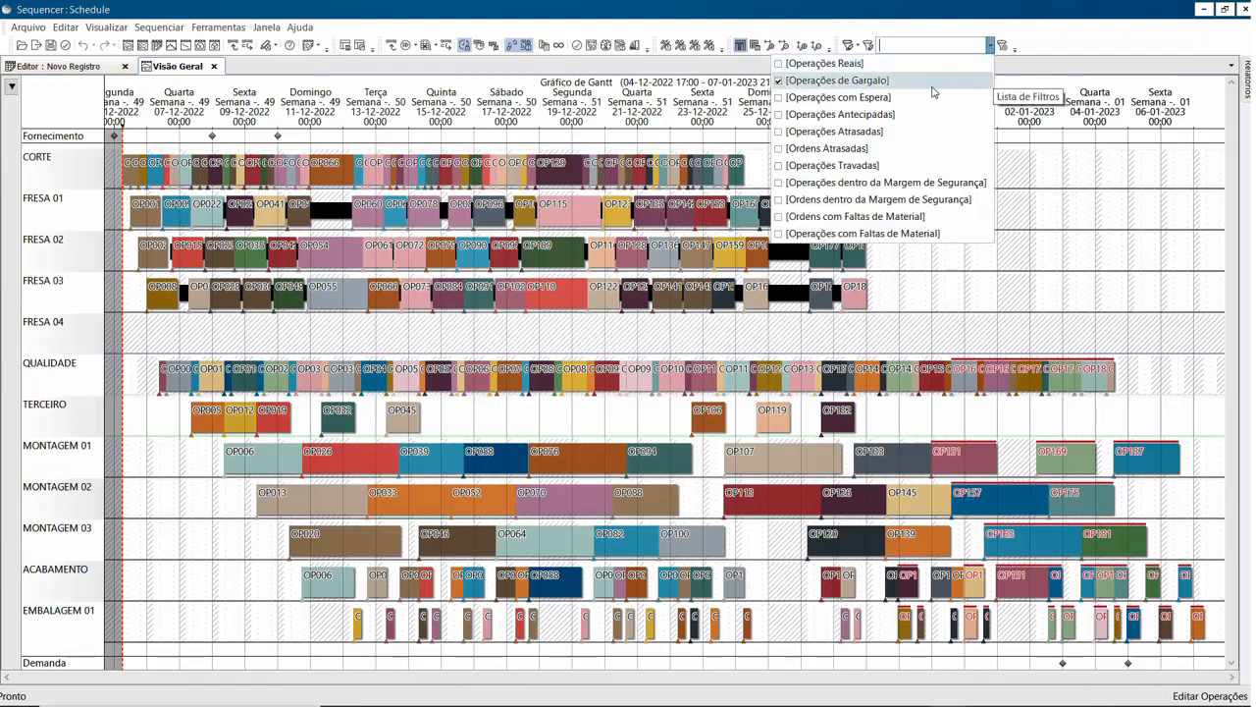
{"action": "left_click", "coordinate": [780, 80]}
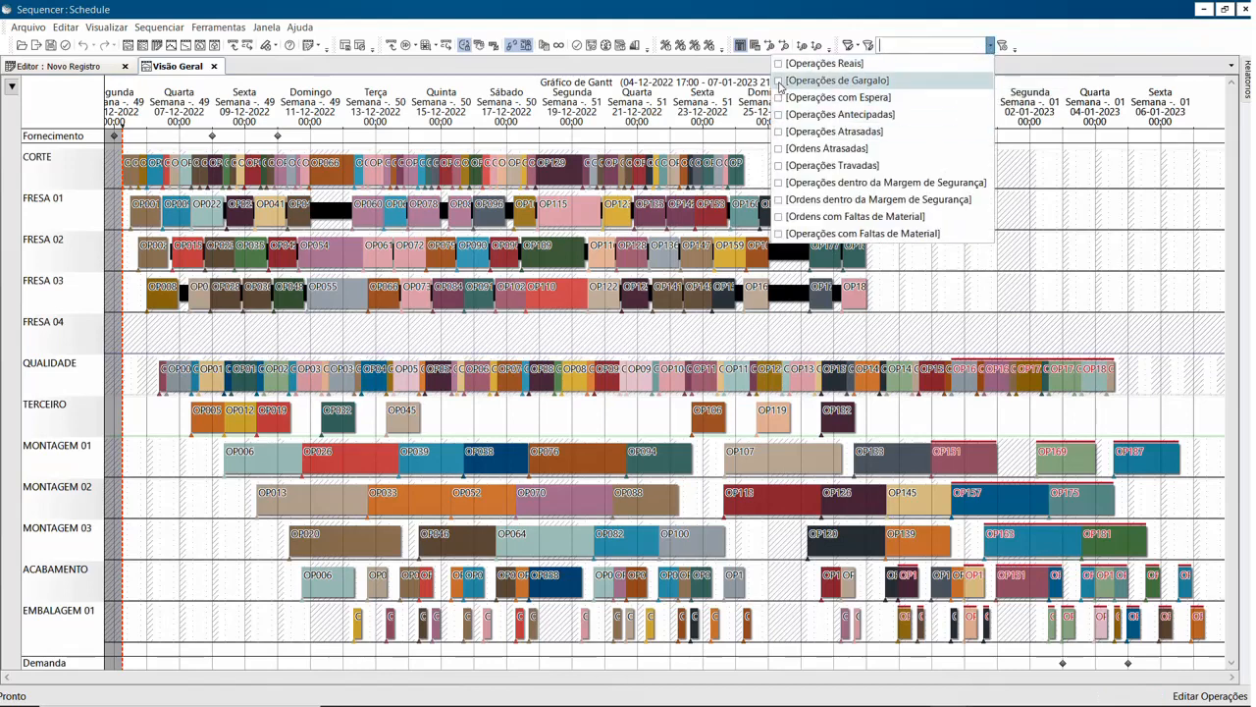
{"action": "left_click", "coordinate": [891, 28]}
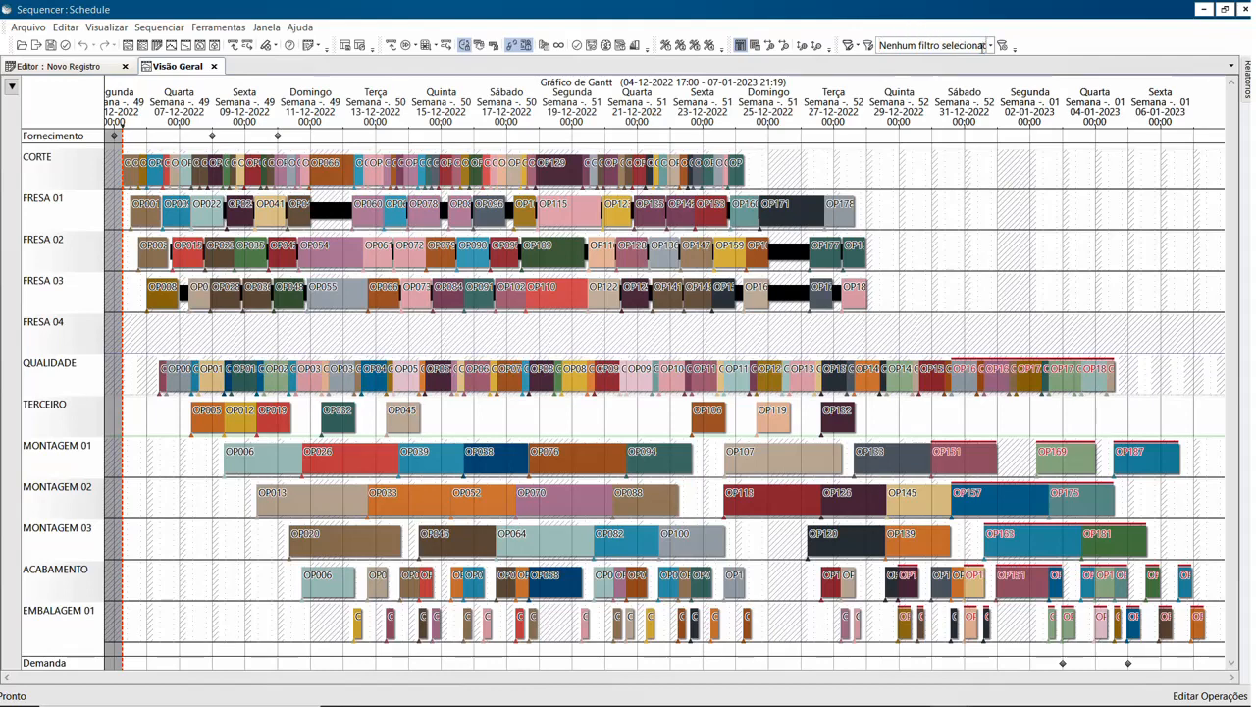
Add a new expression filter in the filter management and name it "Prioridade 10, 20 e 30"
{"action": "left_click", "coordinate": [1003, 47]}
{"action": "left_click_drag", "start_coordinate": [621, 174], "coordinate": [977, 141]}
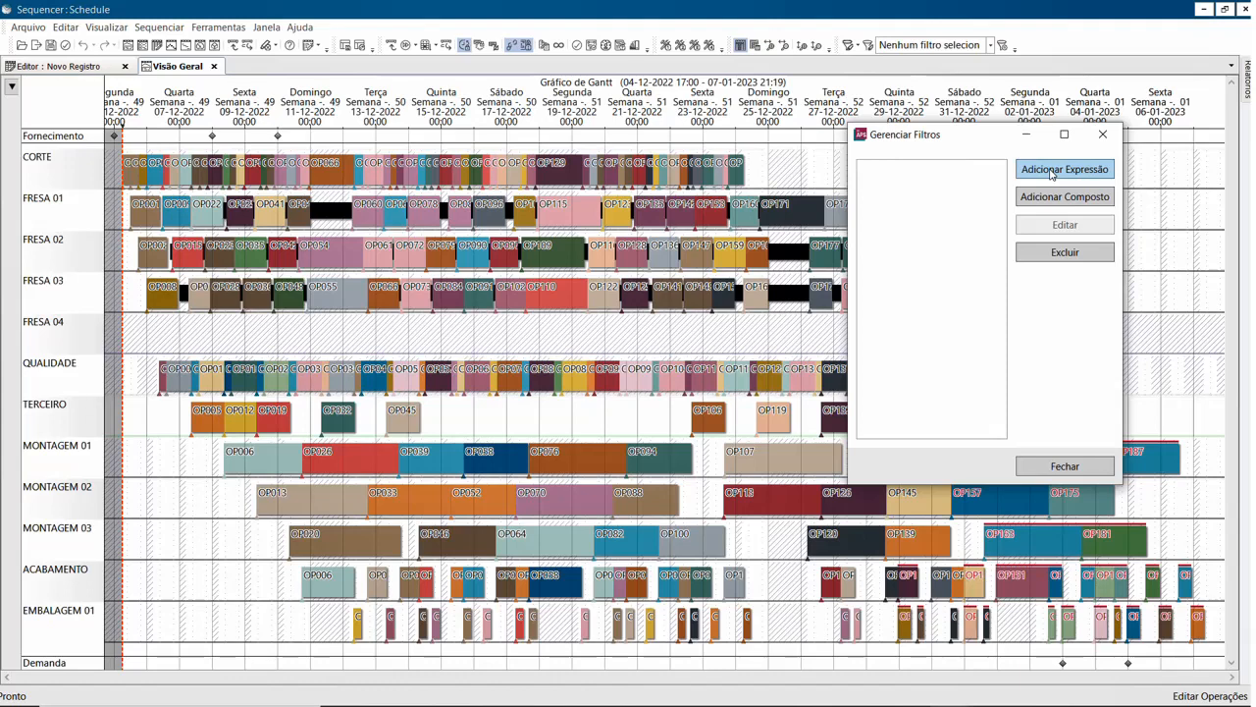
{"action": "left_click", "coordinate": [1051, 174]}
{"action": "left_click_drag", "start_coordinate": [592, 295], "coordinate": [780, 279]}
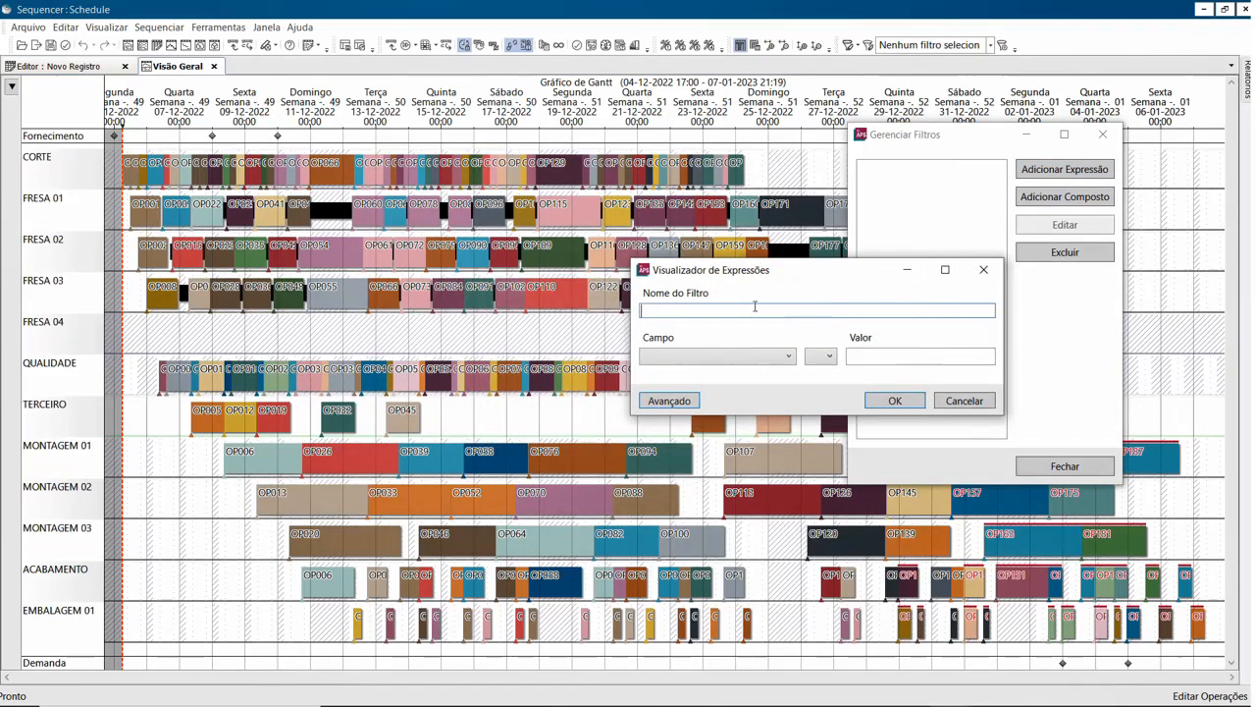
{"action": "type", "text": "Prioridade"}
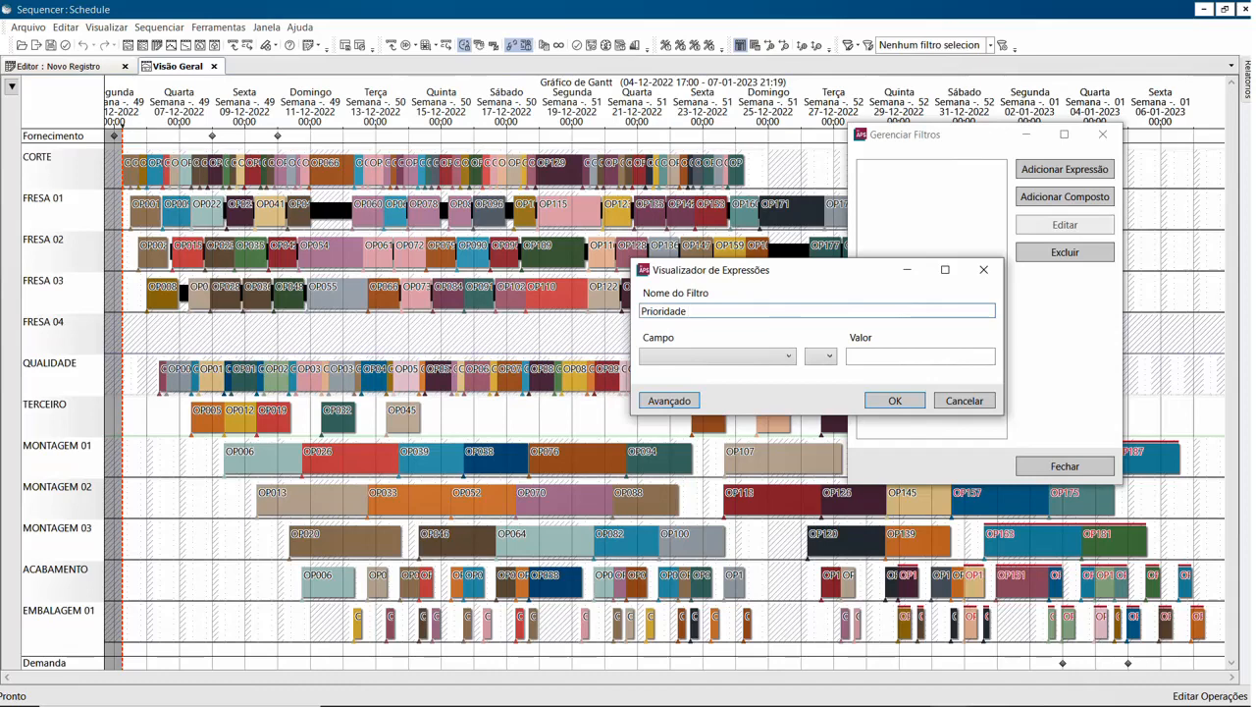
{"action": "type", "text": "10, 20 e 30"}
Define the filter expression as field Prioridade <= 30, save it, and close the filter management
{"action": "left_click", "coordinate": [780, 358]}
{"action": "left_click_drag", "start_coordinate": [842, 392], "coordinate": [841, 496]}
{"action": "scroll", "coordinate": [805, 518], "scroll_direction": "down", "scroll_amount": 2}
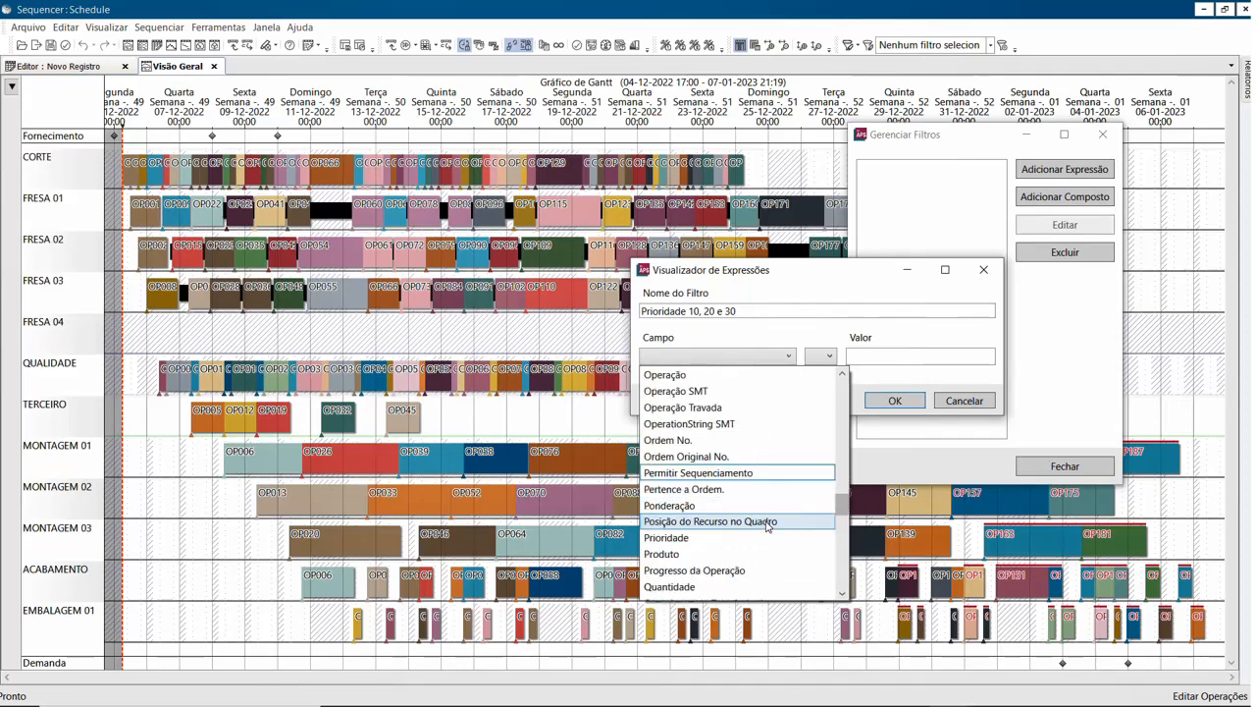
{"action": "left_click", "coordinate": [696, 538]}
{"action": "left_click", "coordinate": [828, 360]}
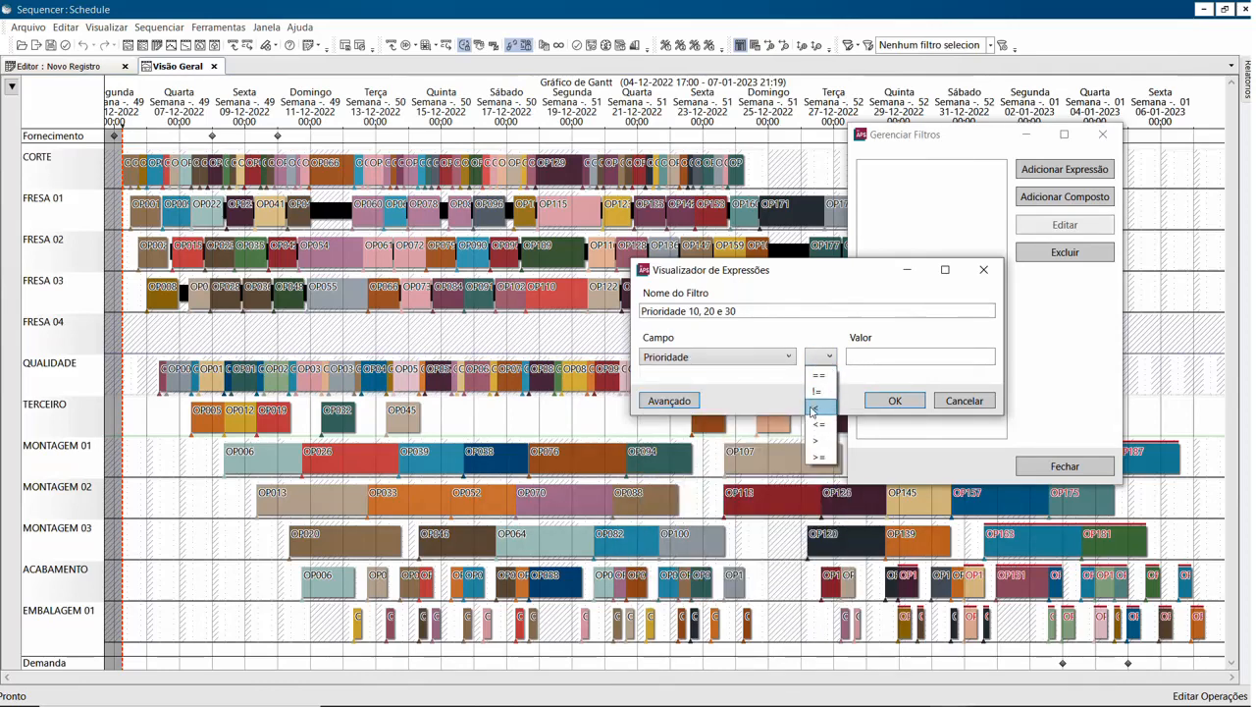
{"action": "left_click", "coordinate": [820, 402]}
{"action": "left_click", "coordinate": [869, 359]}
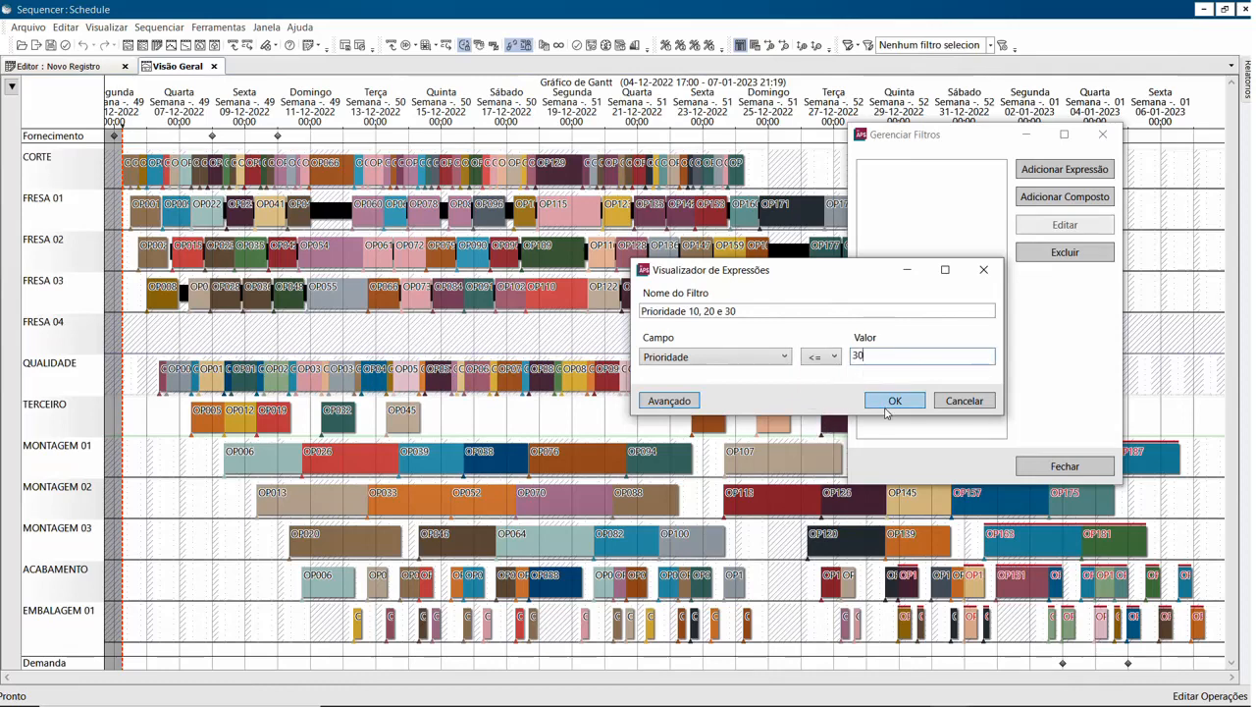
{"action": "left_click", "coordinate": [893, 400]}
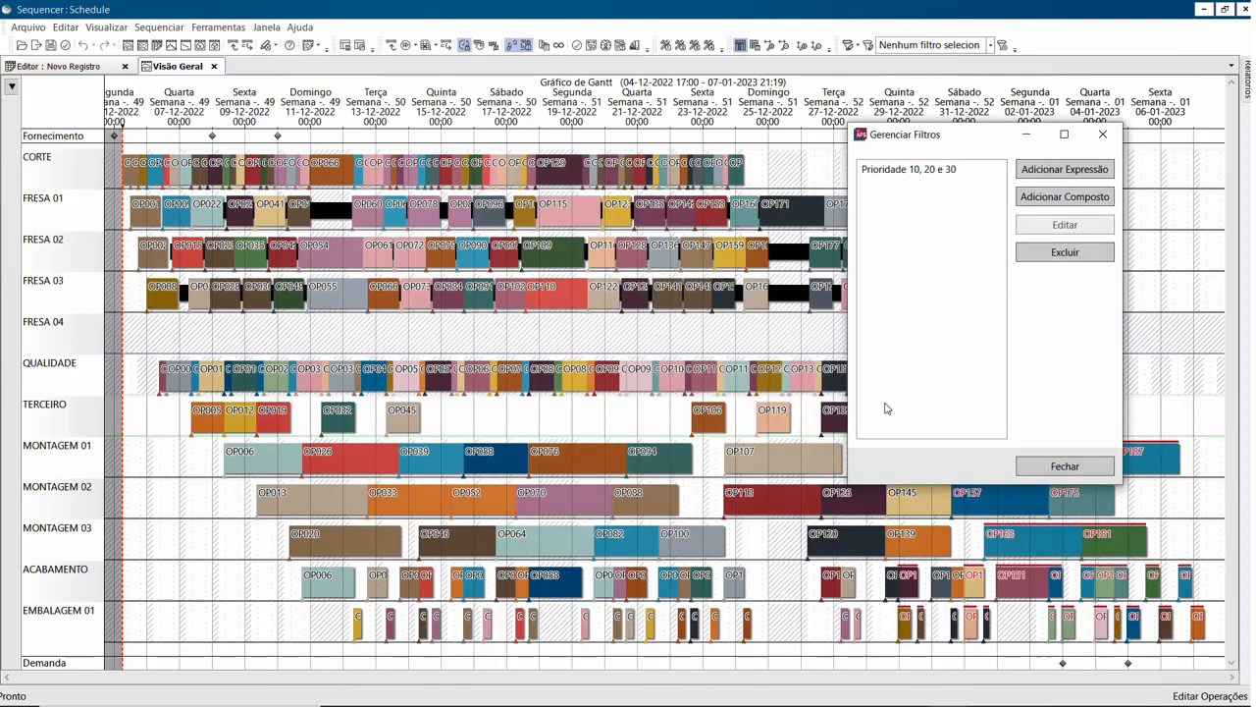
{"action": "left_click", "coordinate": [1055, 469]}
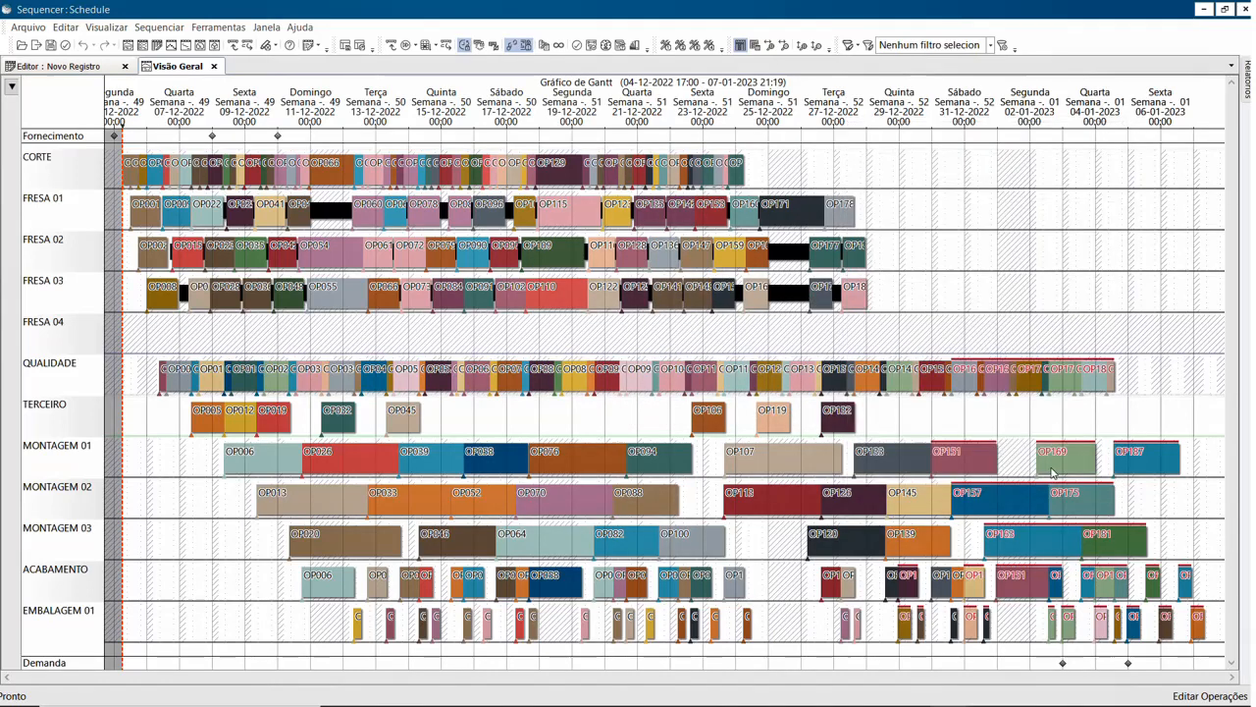
Highlight the operations matching the Prioridade 10, 20 e 30 filter on the Gantt chart, and turn the highlighting off after viewing
{"action": "left_click", "coordinate": [989, 45]}
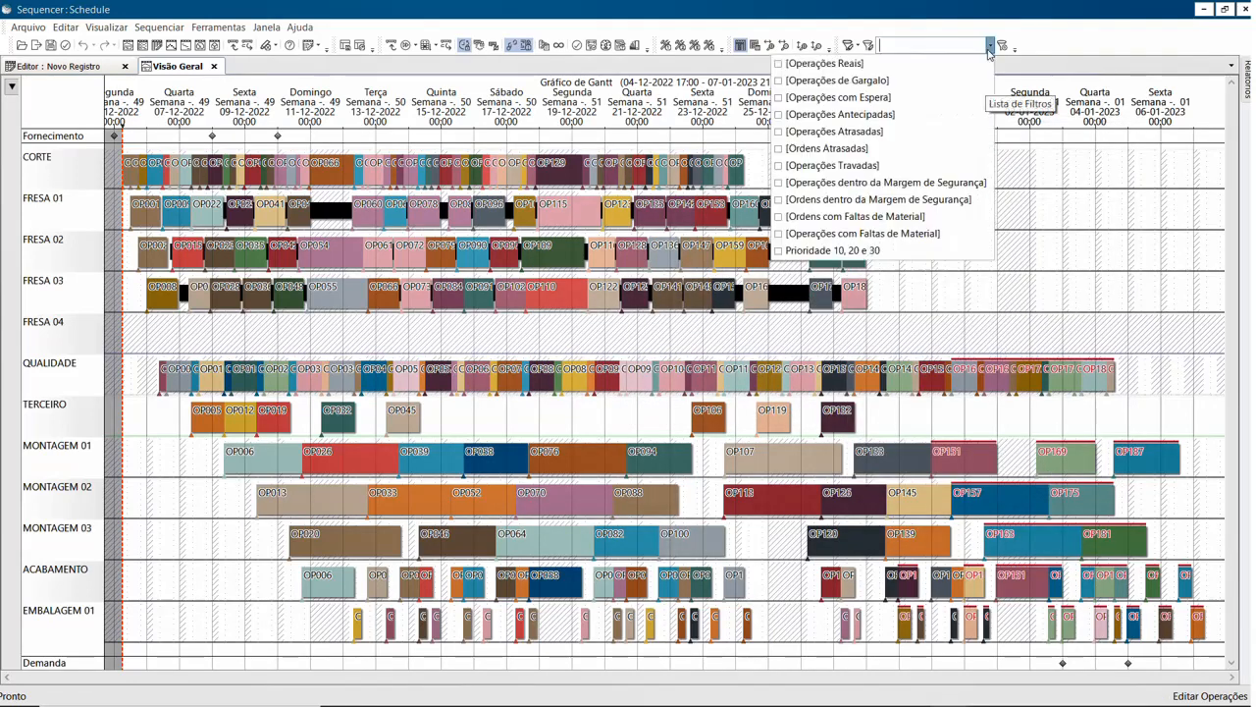
{"action": "left_click", "coordinate": [780, 255]}
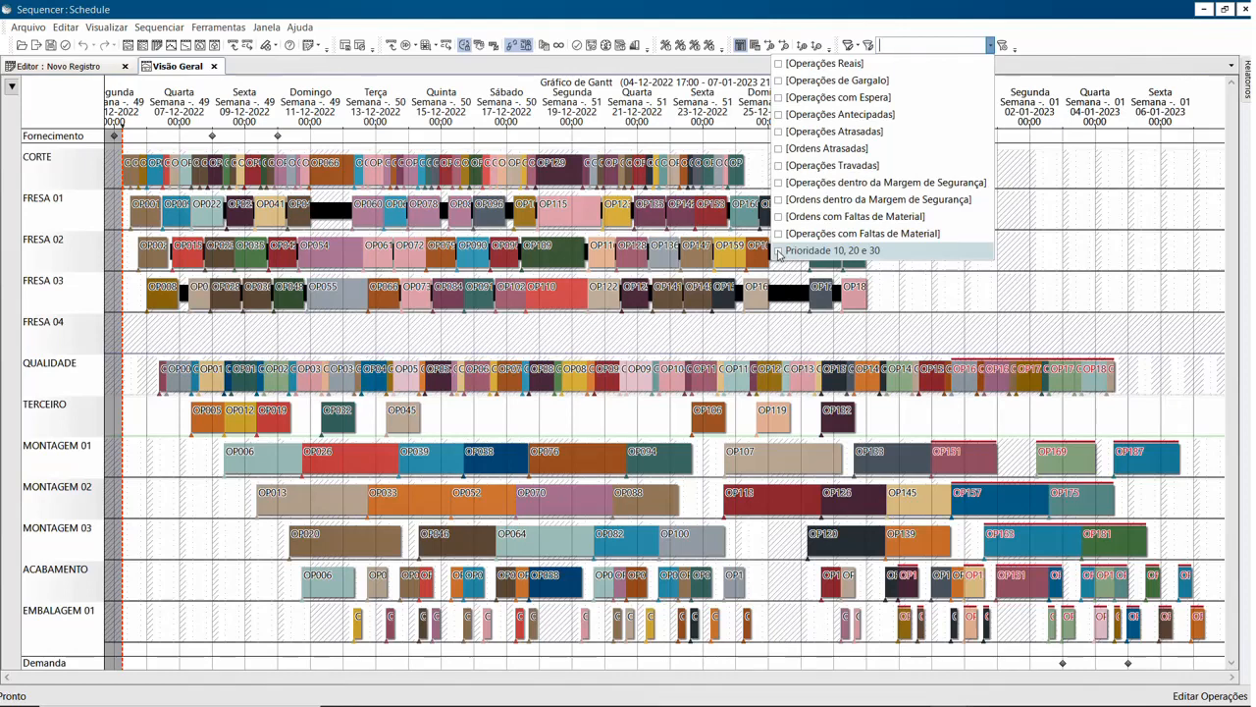
{"action": "left_click", "coordinate": [866, 46]}
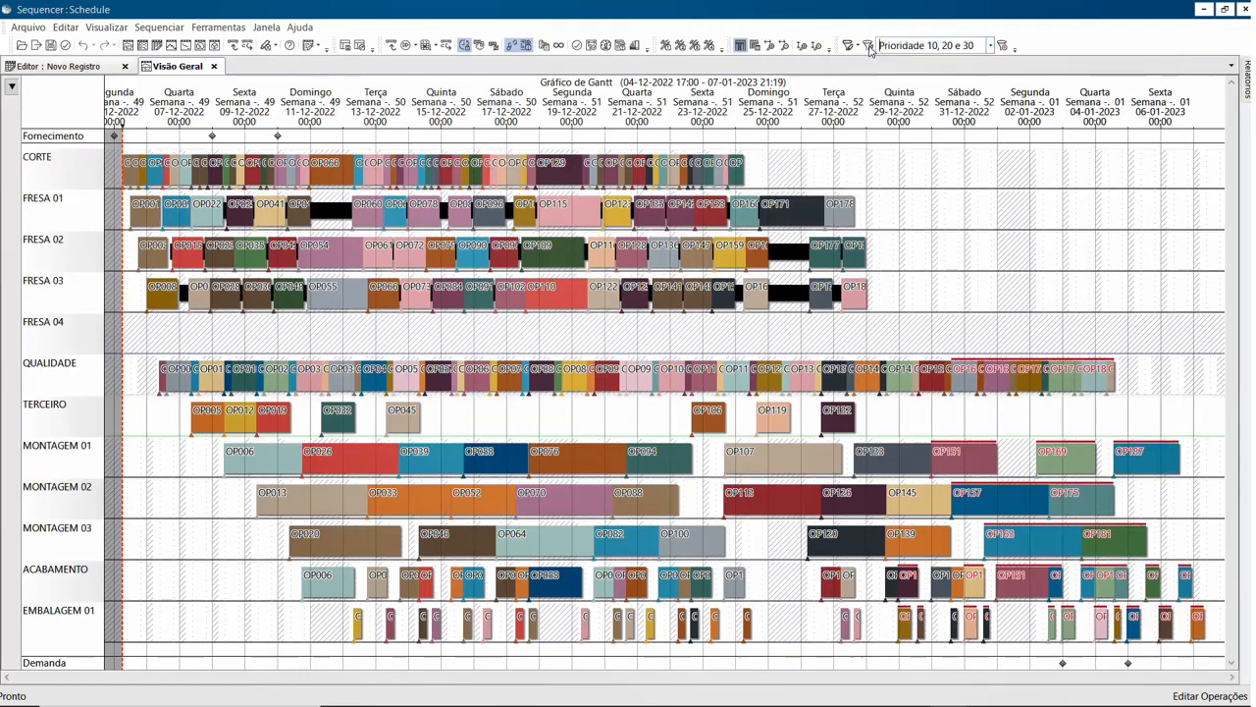
{"action": "left_click", "coordinate": [868, 47]}
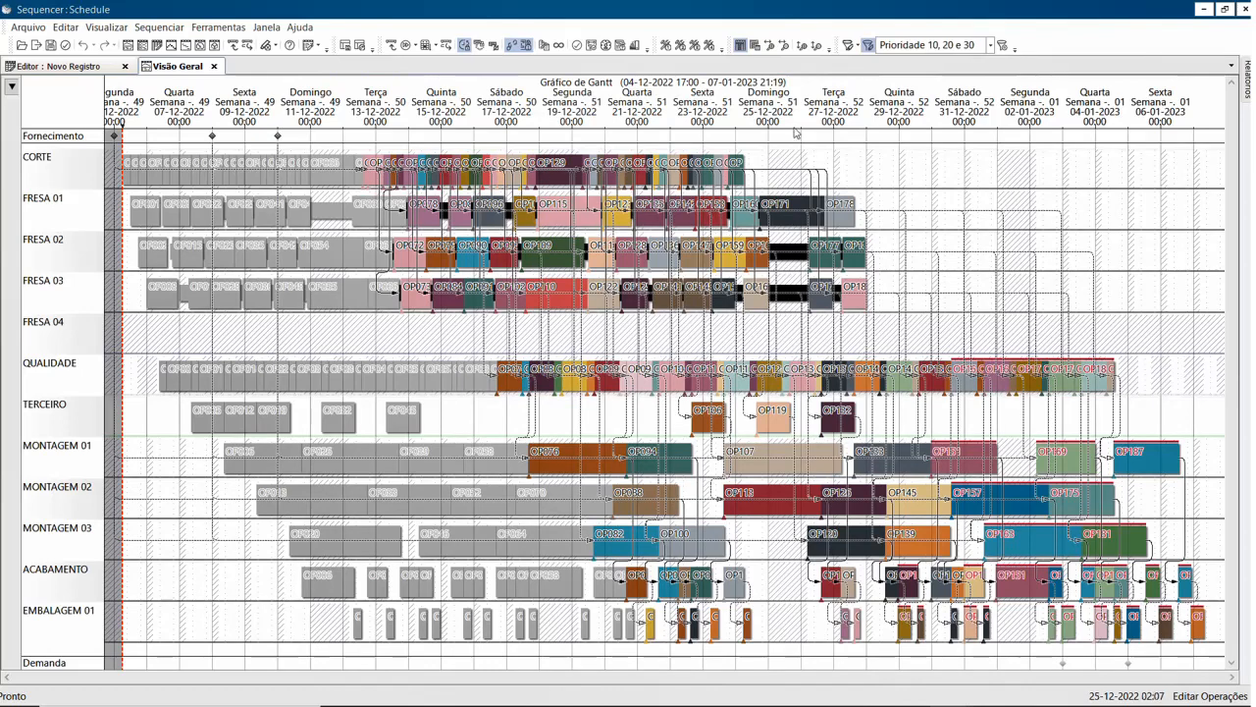
{"action": "left_click", "coordinate": [869, 45]}
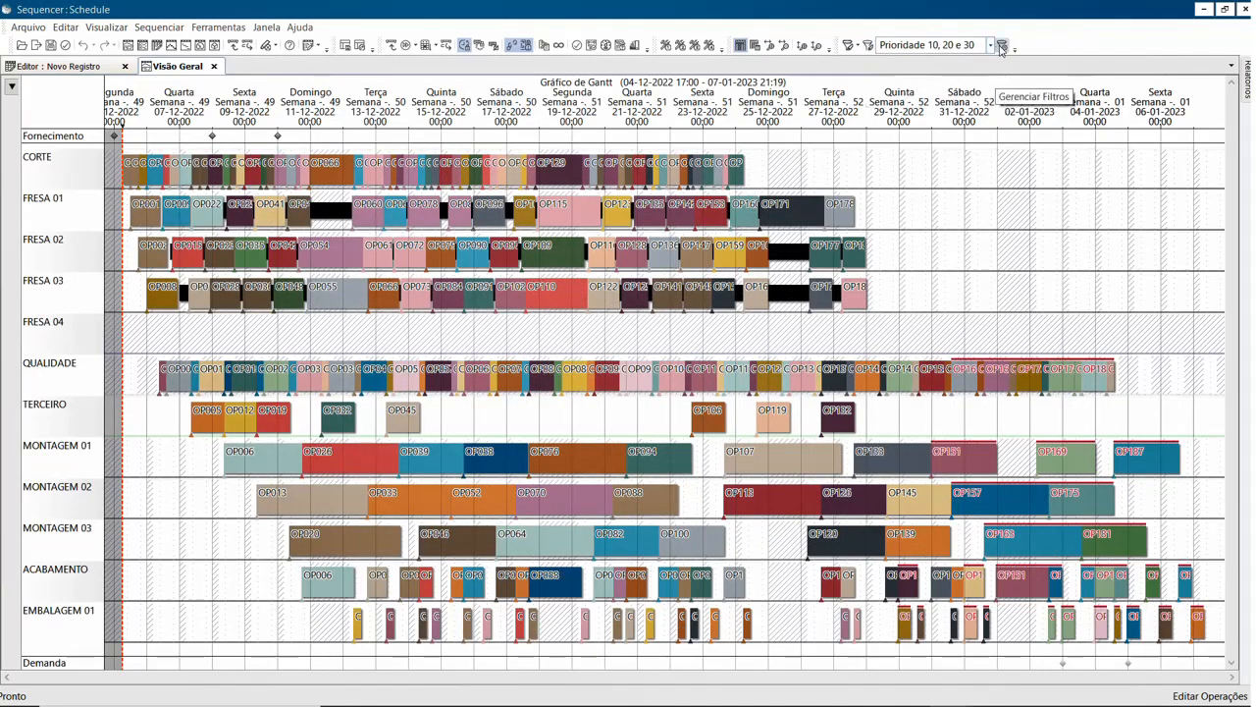
Add another expression filter in the filter management and name it "Tamanho médio"
{"action": "left_click", "coordinate": [1001, 46]}
{"action": "left_click_drag", "start_coordinate": [603, 183], "coordinate": [929, 147]}
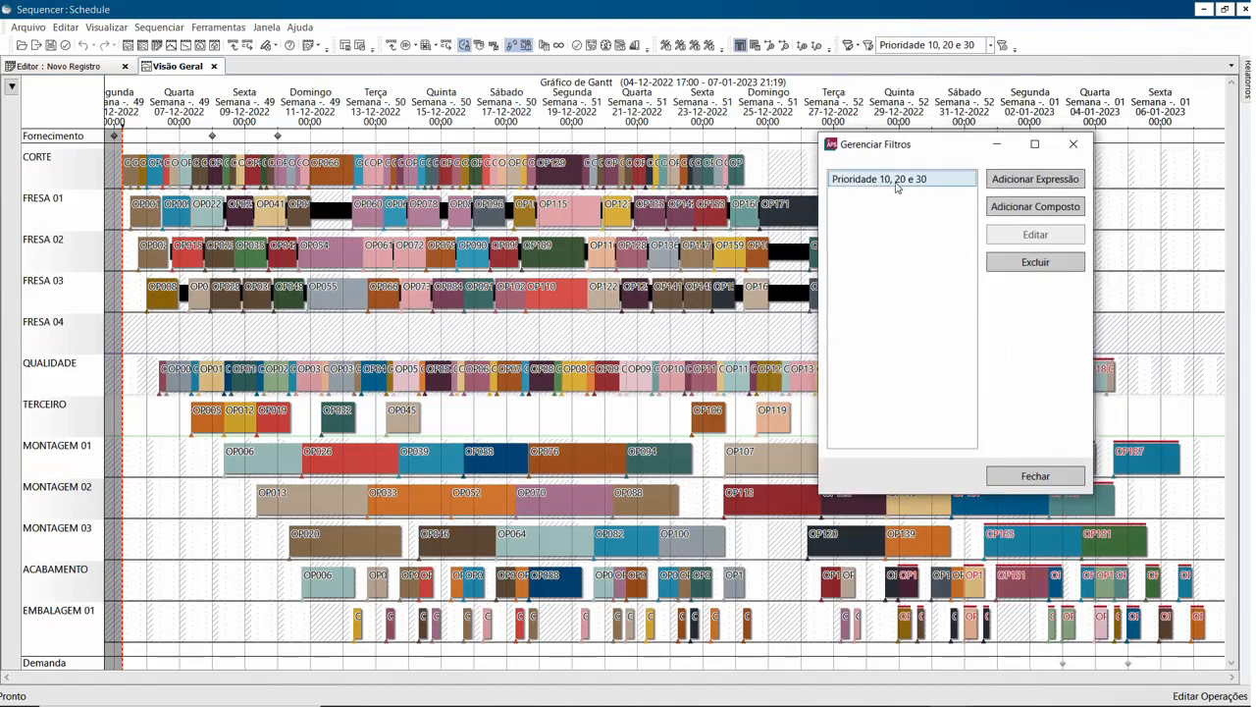
{"action": "left_click", "coordinate": [1016, 180]}
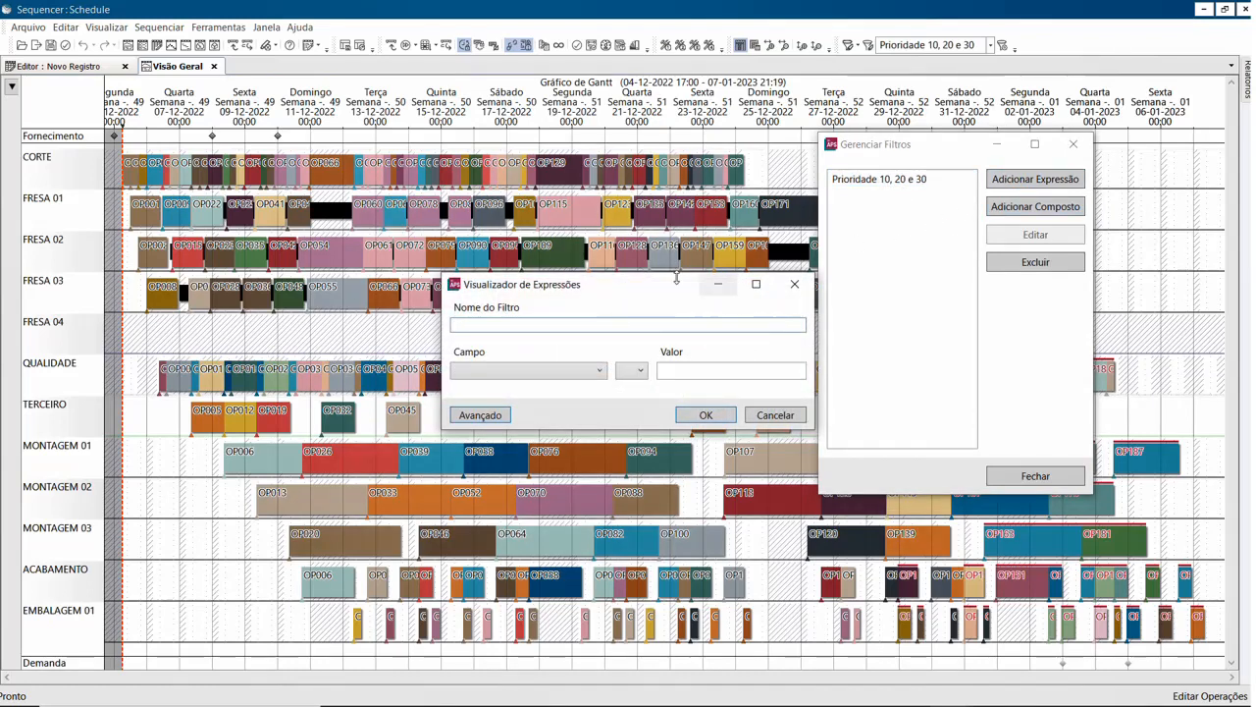
{"action": "left_click_drag", "start_coordinate": [630, 284], "coordinate": [915, 292]}
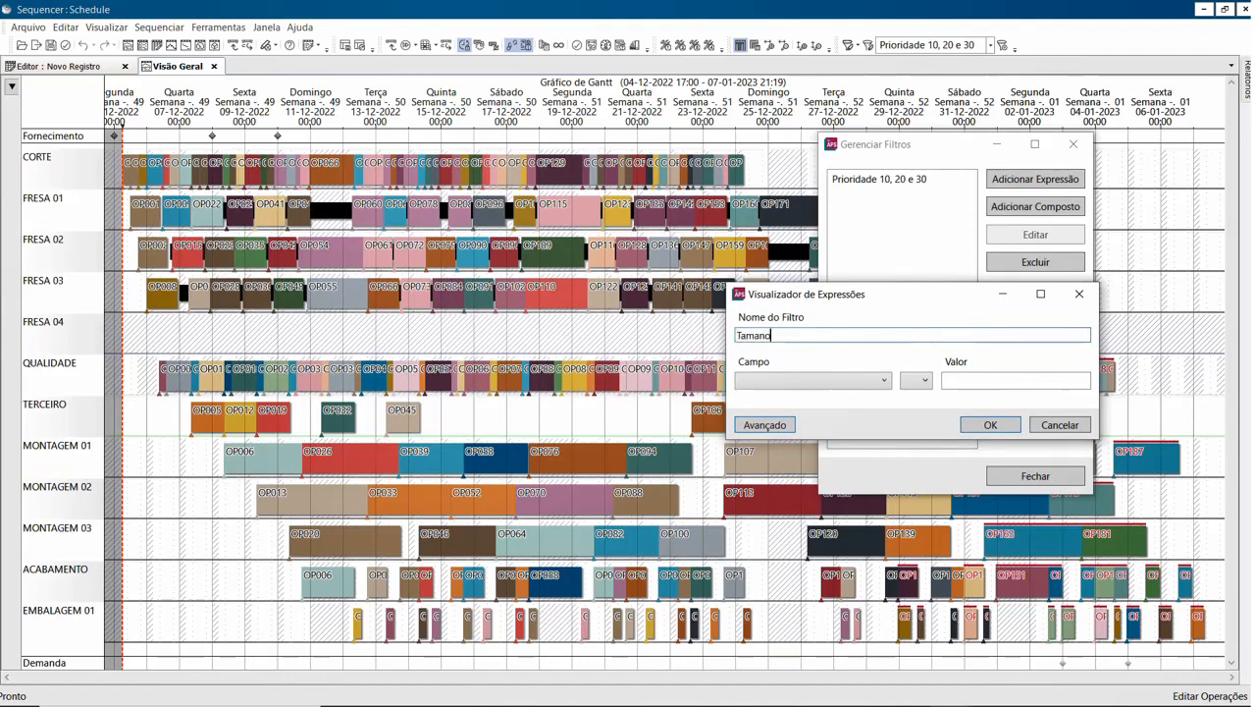
{"action": "type", "text": "Tamanho me"}
{"action": "key", "text": "super+space"}
Define the filter expression as field Tabela Tamanho == M, save it, and close the filter management
{"action": "left_click", "coordinate": [839, 388]}
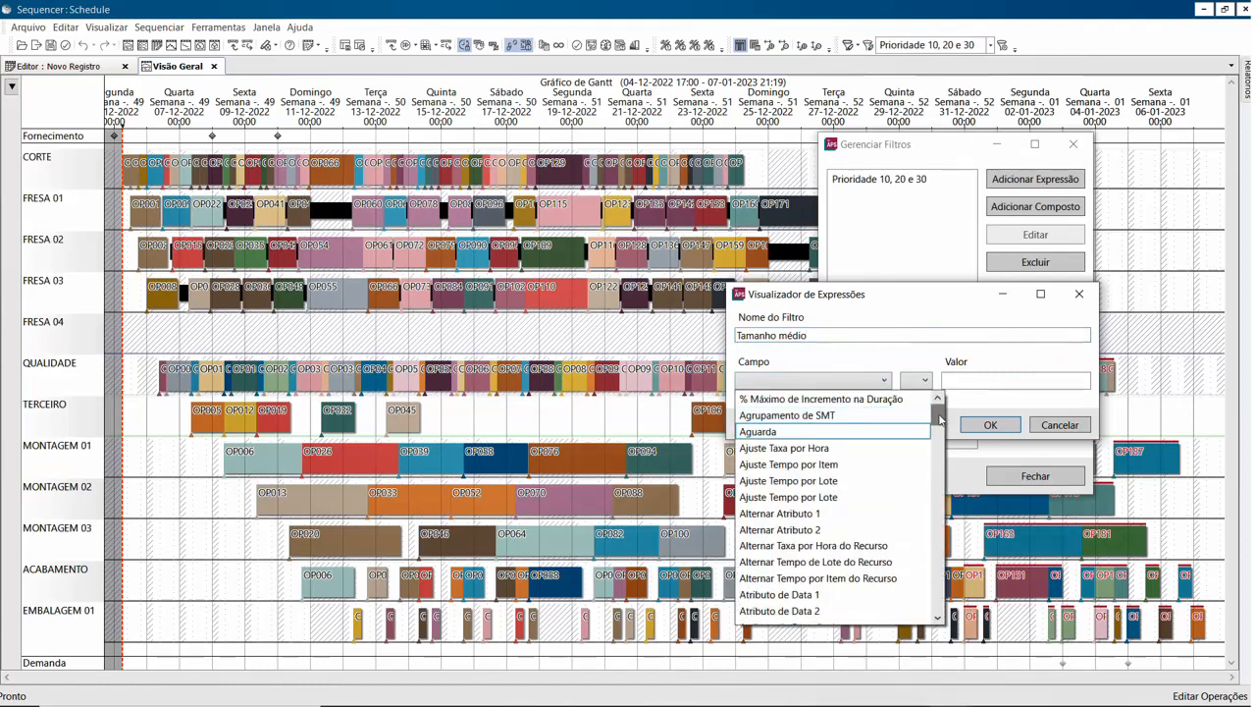
{"action": "left_click_drag", "start_coordinate": [939, 412], "coordinate": [940, 594]}
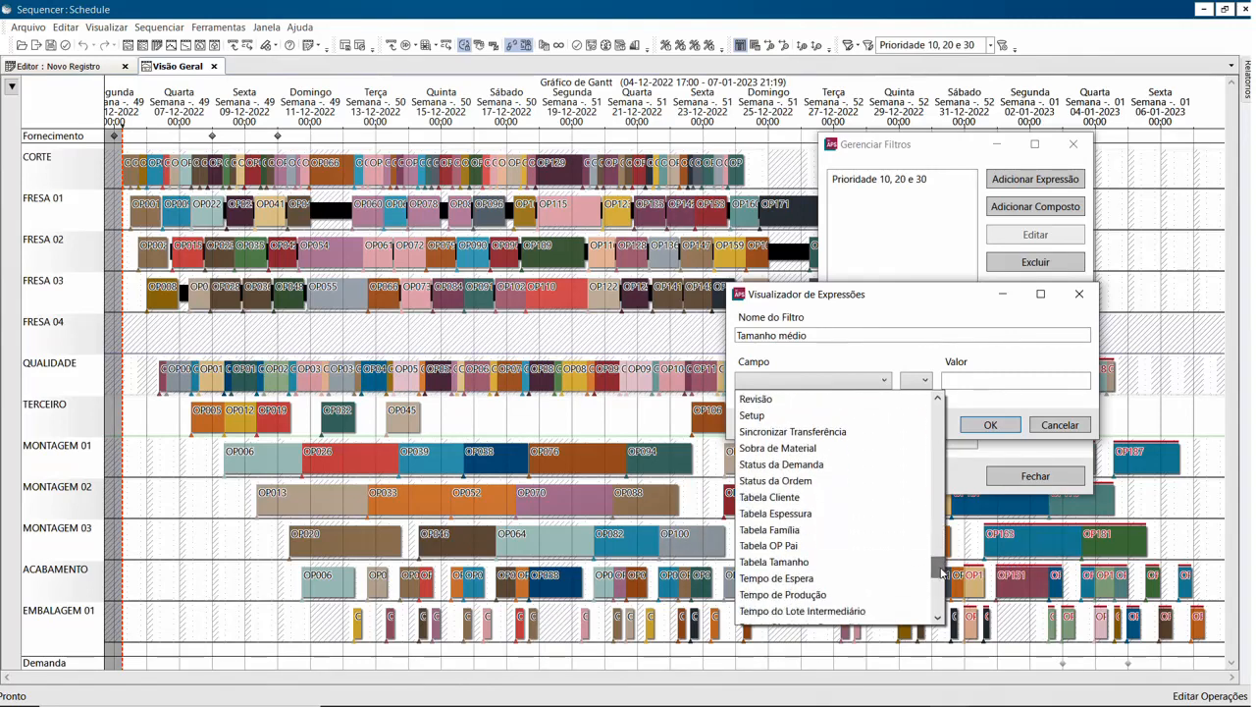
{"action": "left_click", "coordinate": [829, 569]}
{"action": "left_click", "coordinate": [923, 381]}
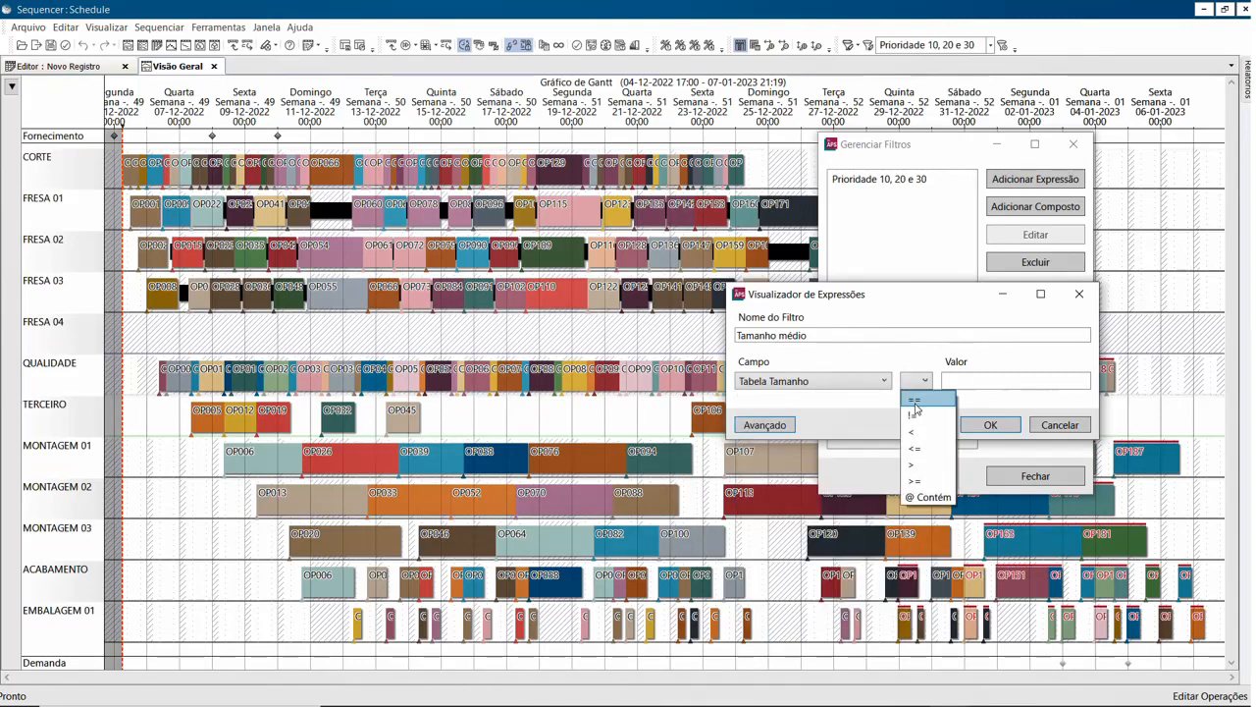
{"action": "left_click", "coordinate": [919, 397]}
{"action": "left_click", "coordinate": [959, 386]}
{"action": "type", "text": "M"}
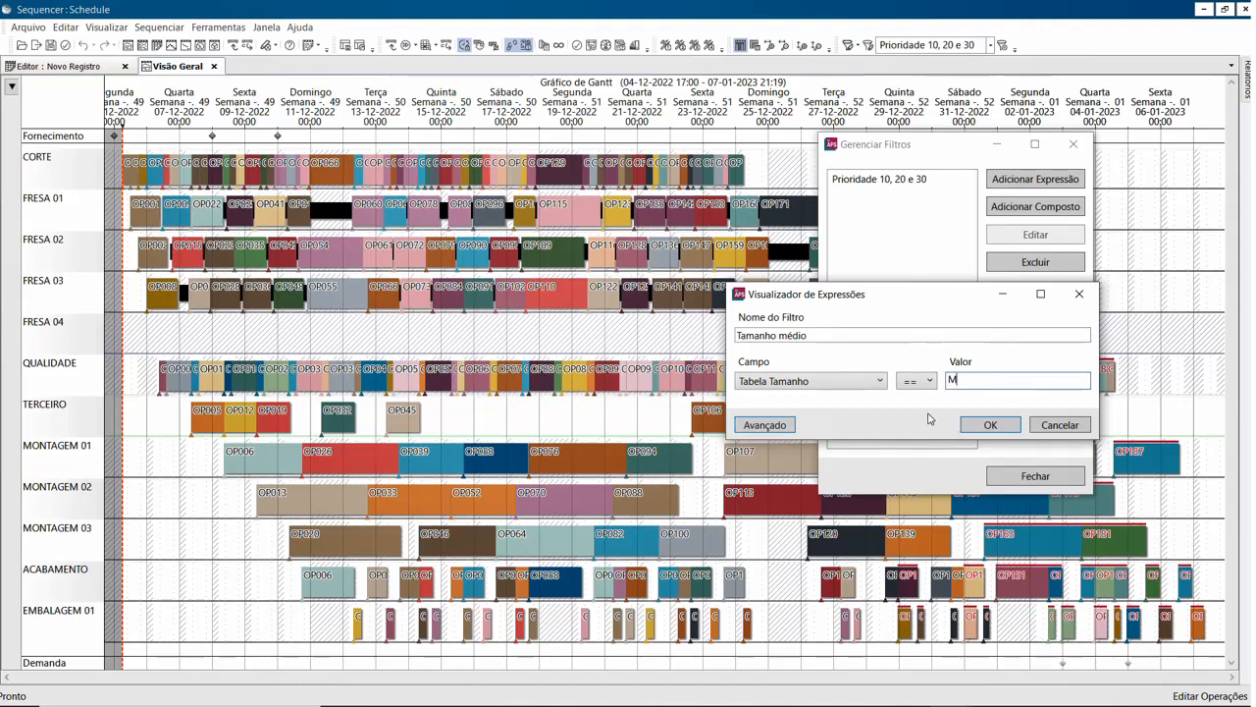
{"action": "left_click", "coordinate": [990, 425]}
{"action": "left_click", "coordinate": [1012, 477]}
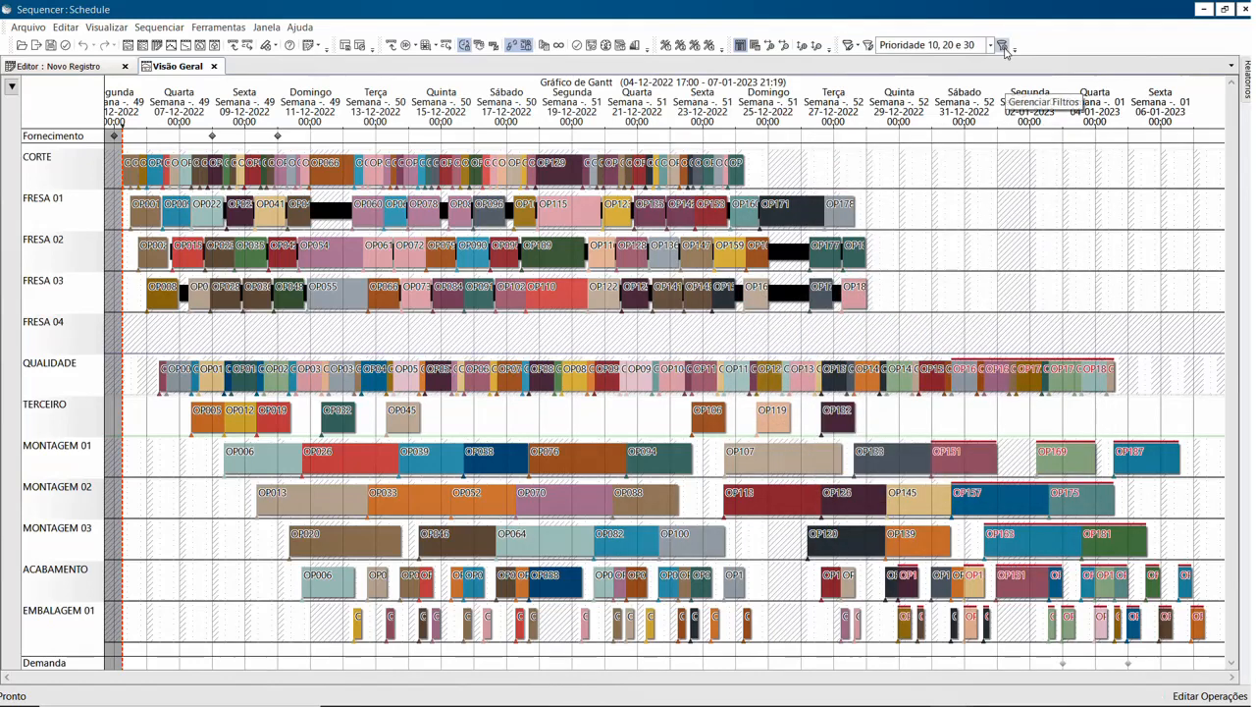
Replace the Prioridade 10, 20 e 30 filter selection with Tamanho médio and highlight the matching operations
{"action": "left_click", "coordinate": [991, 46]}
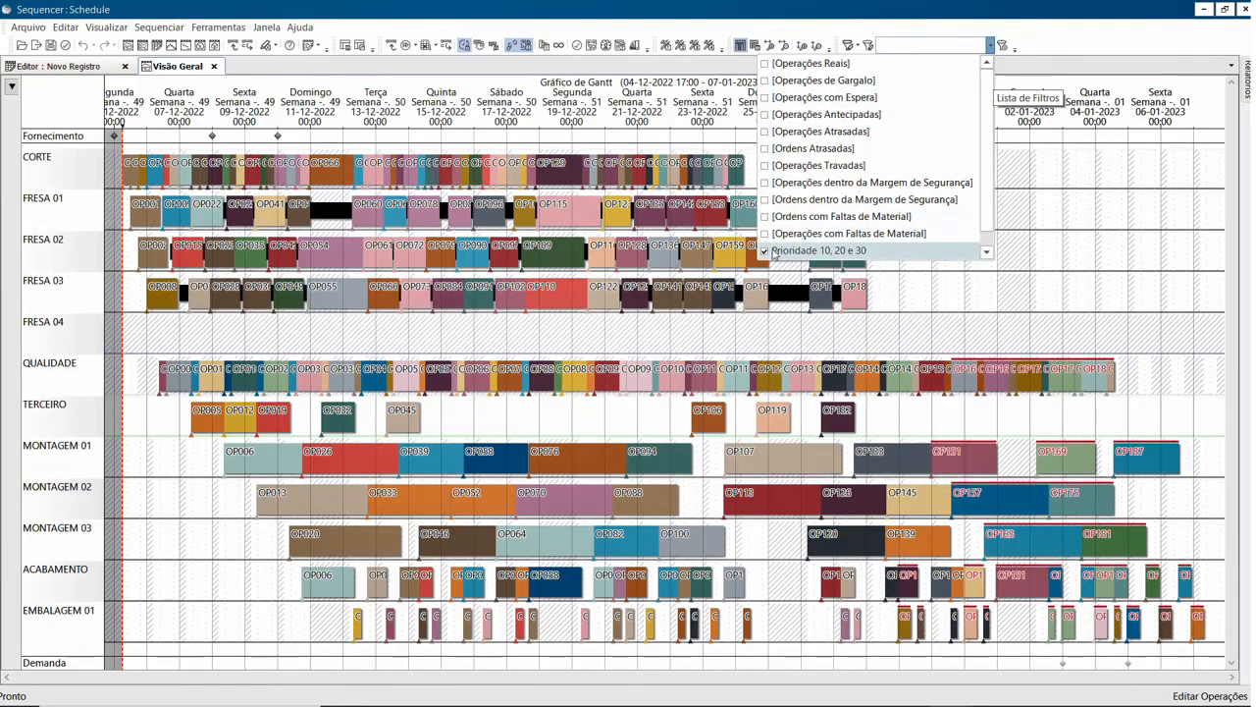
{"action": "scroll", "coordinate": [765, 255], "scroll_direction": "down", "scroll_amount": 1}
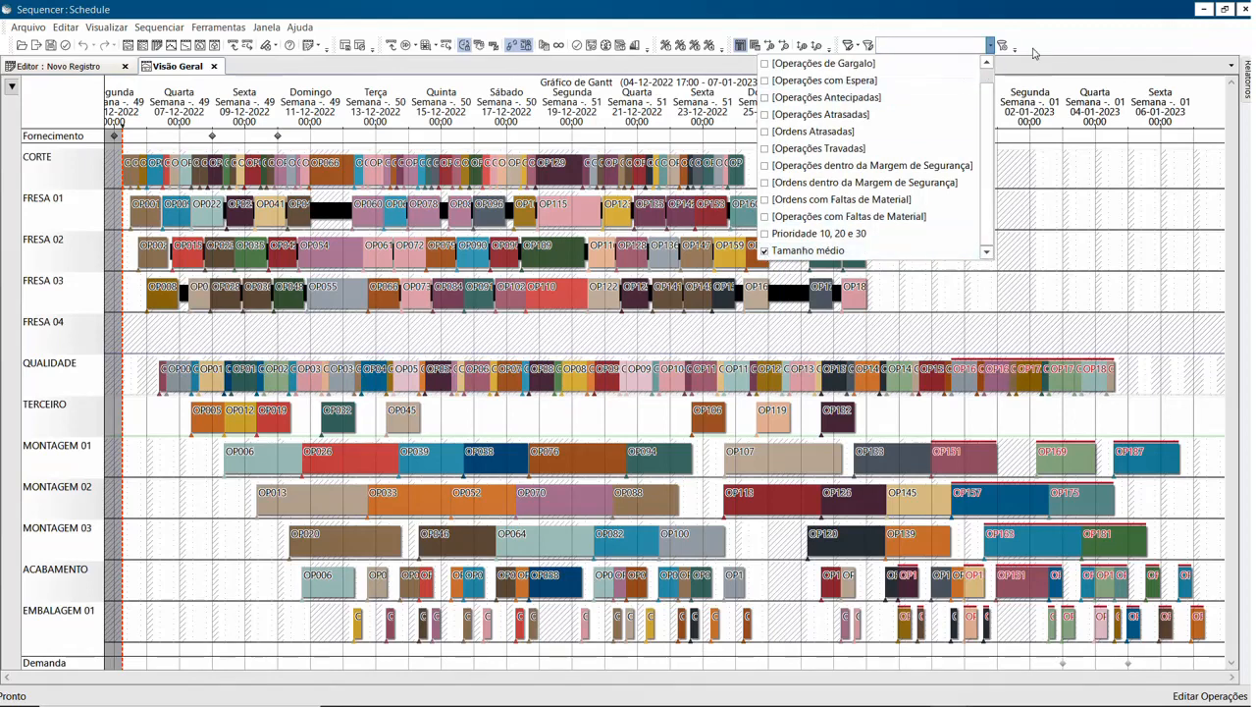
{"action": "left_click", "coordinate": [1066, 29]}
{"action": "left_click", "coordinate": [867, 47]}
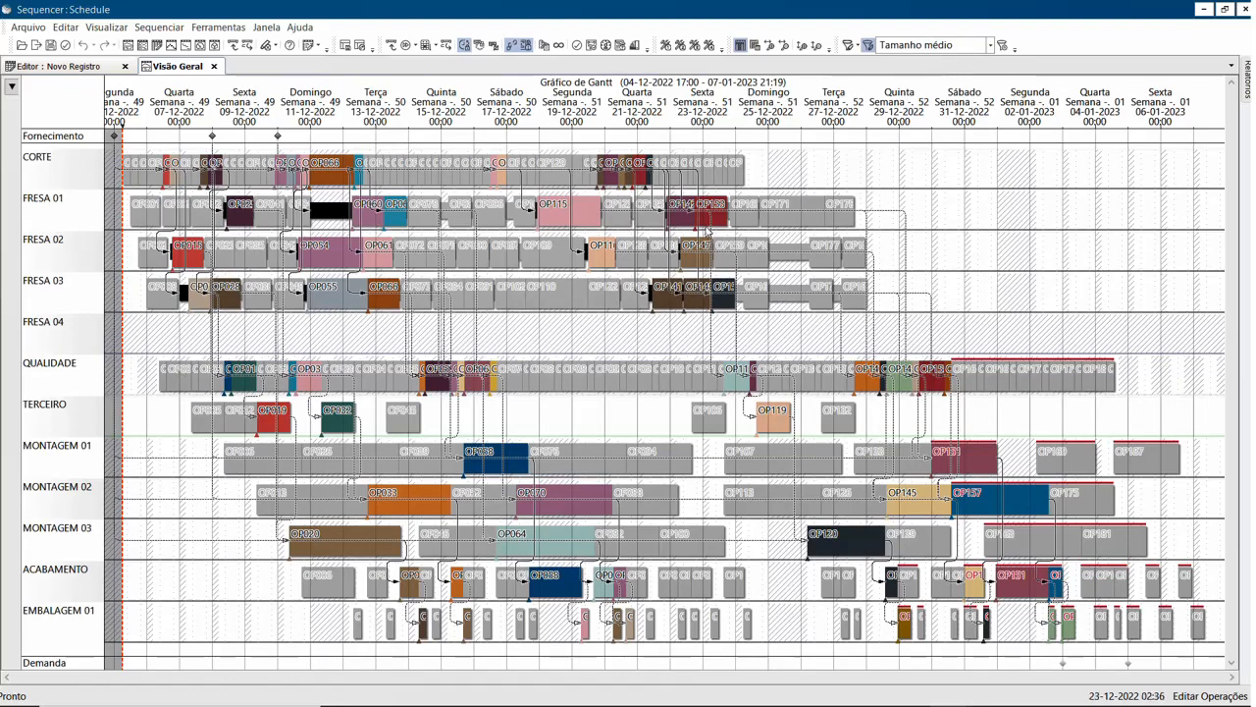
Add the Prioridade 10, 20 e 30 filter to the selection so the highlighting combines it with Tamanho médio
{"action": "left_click", "coordinate": [990, 45]}
{"action": "left_click", "coordinate": [764, 251]}
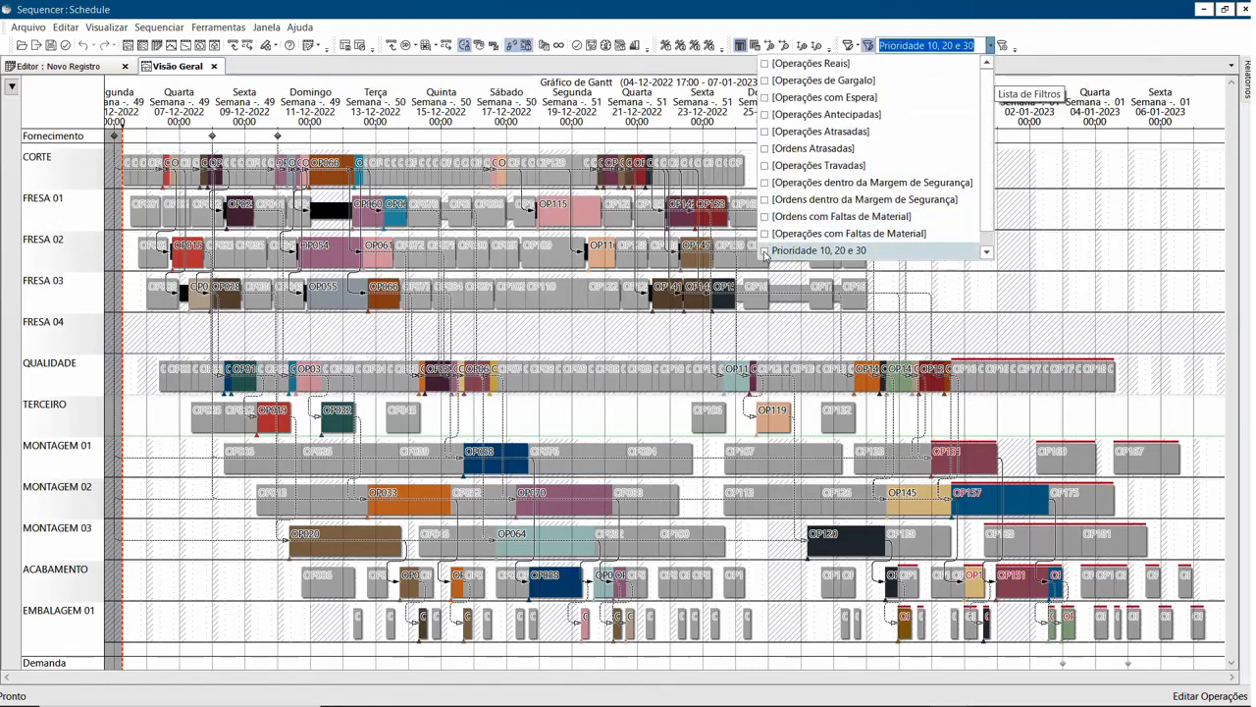
{"action": "left_click_drag", "start_coordinate": [987, 207], "coordinate": [986, 224]}
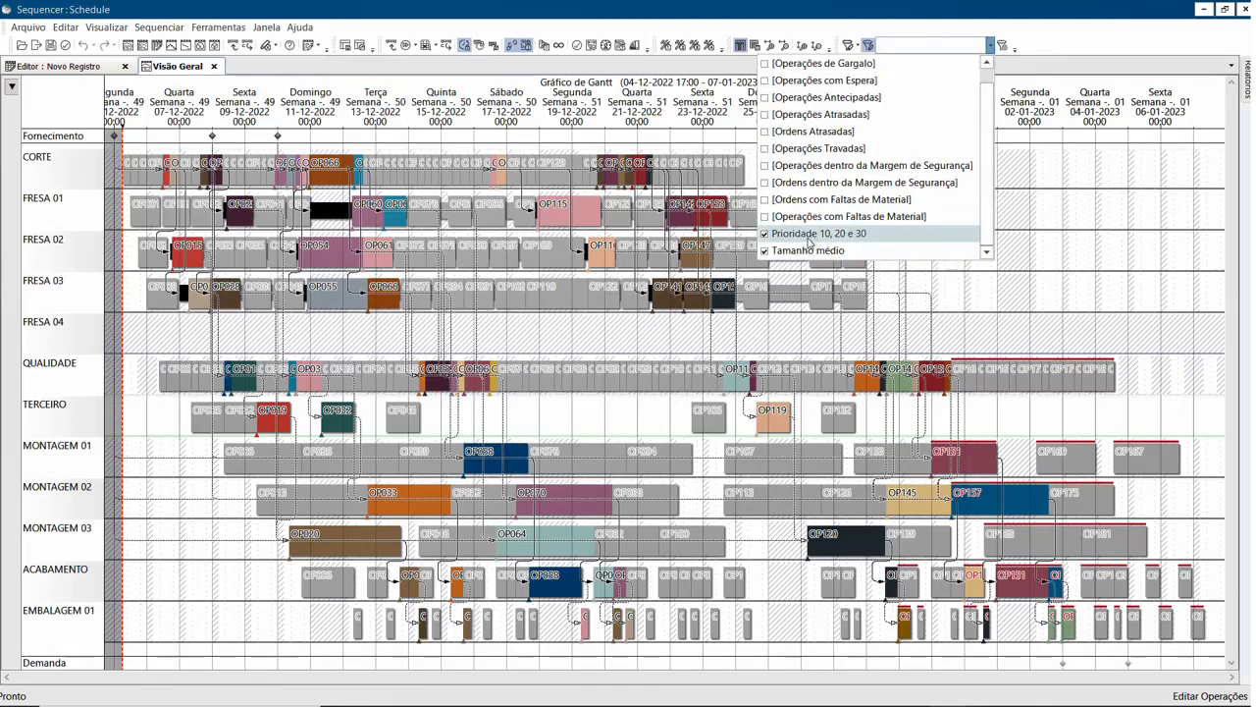
{"action": "left_click", "coordinate": [1053, 32]}
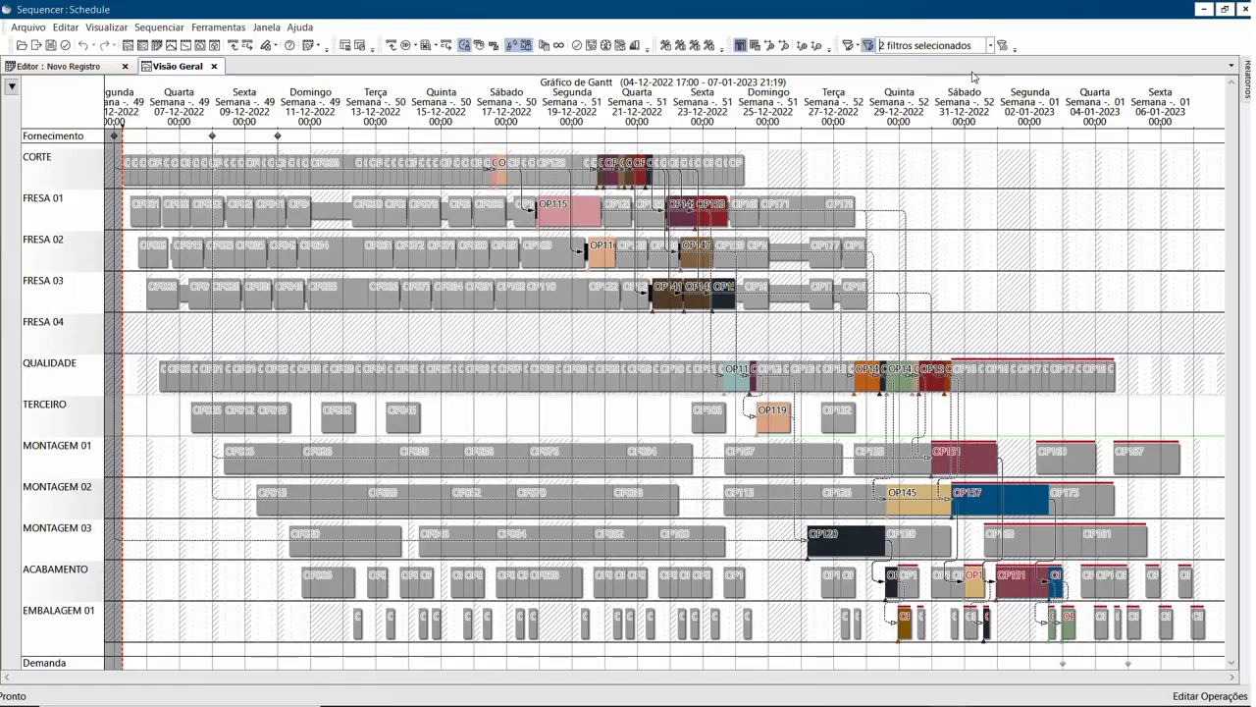
Deselect both the Tamanho médio and the Prioridade 10, 20 e 30 filters
{"action": "left_click", "coordinate": [989, 45]}
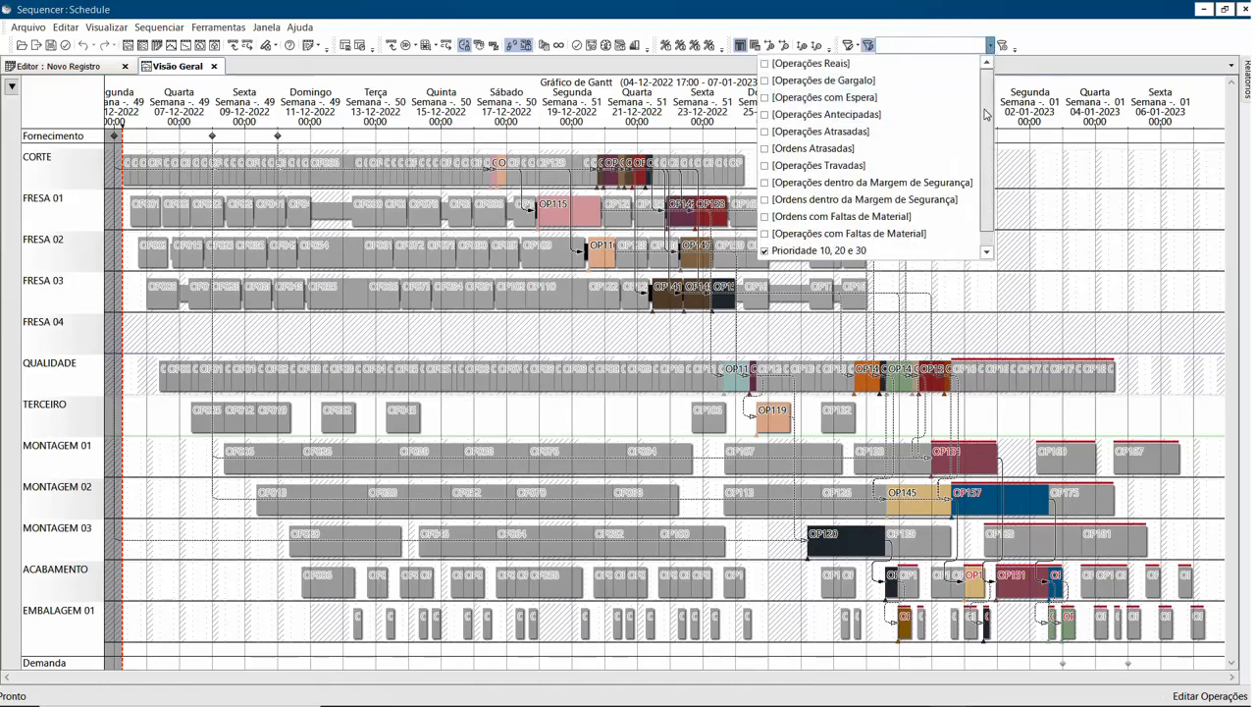
{"action": "left_click", "coordinate": [807, 251]}
{"action": "left_click", "coordinate": [817, 234]}
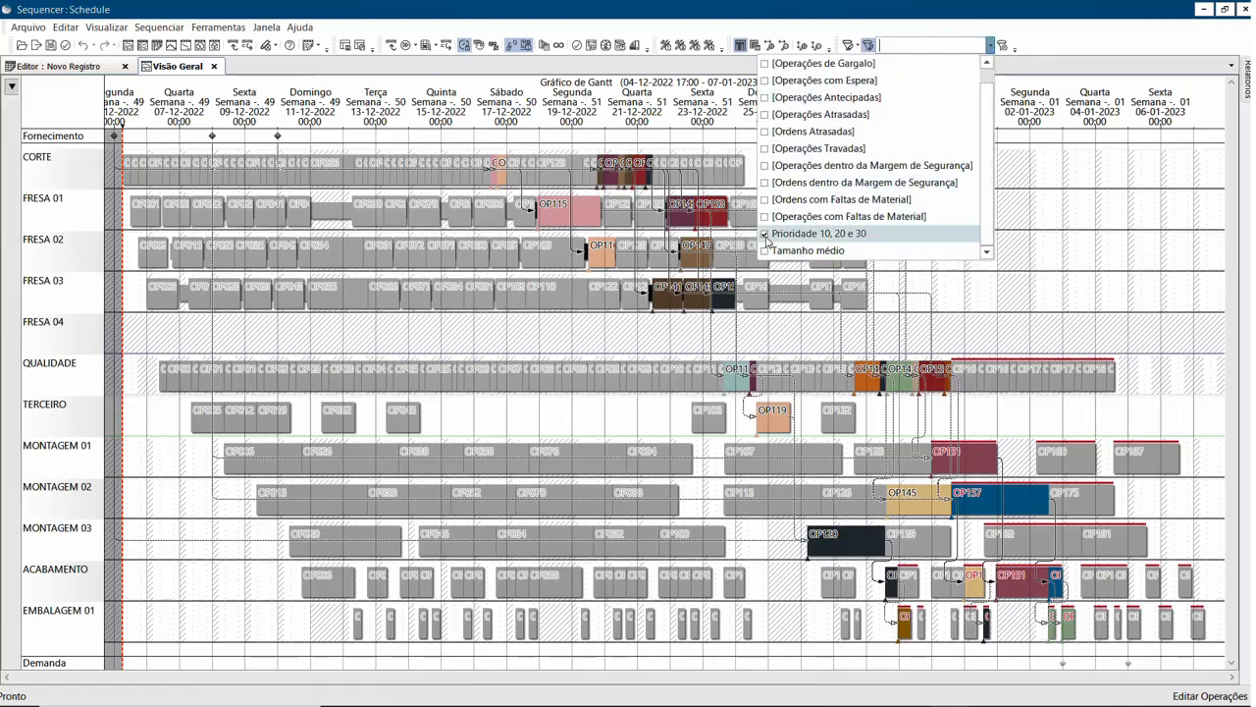
{"action": "left_click", "coordinate": [988, 44]}
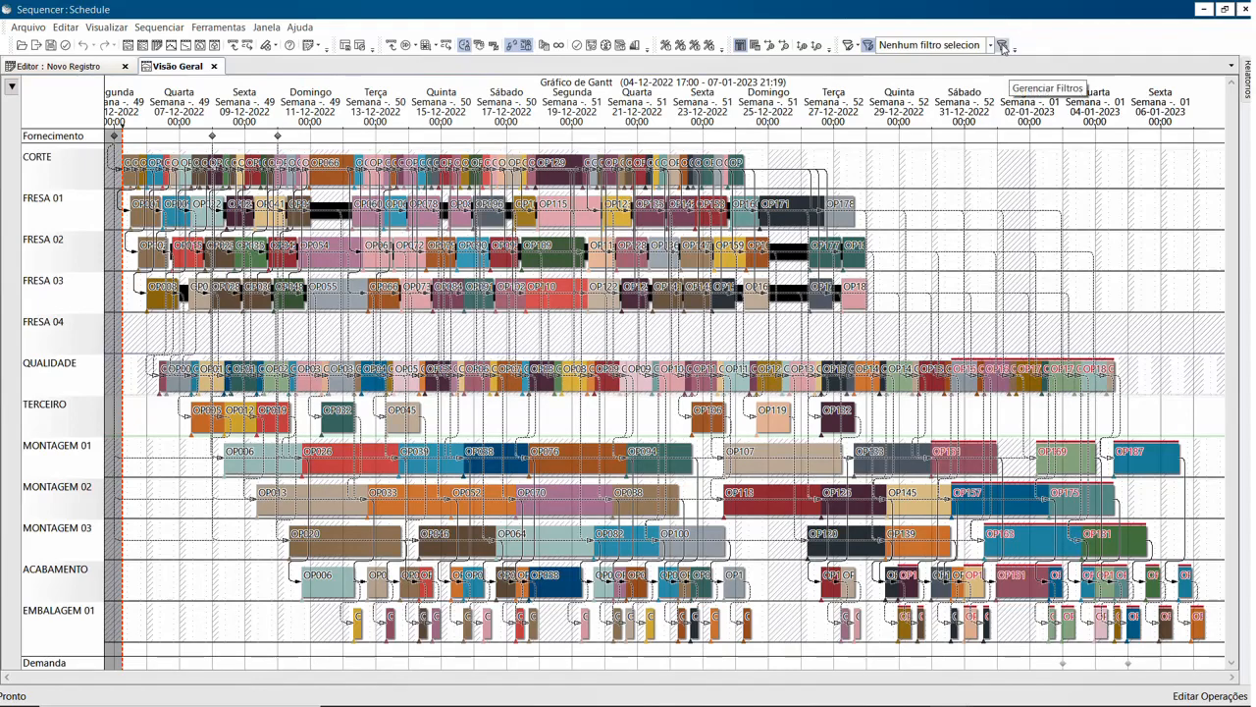
Start a composite filter in the filter management that joins the existing filters Prioridade 10, 20 e 30 and Tamanho médio with AND
{"action": "left_click", "coordinate": [1001, 45]}
{"action": "left_click_drag", "start_coordinate": [625, 193], "coordinate": [987, 102]}
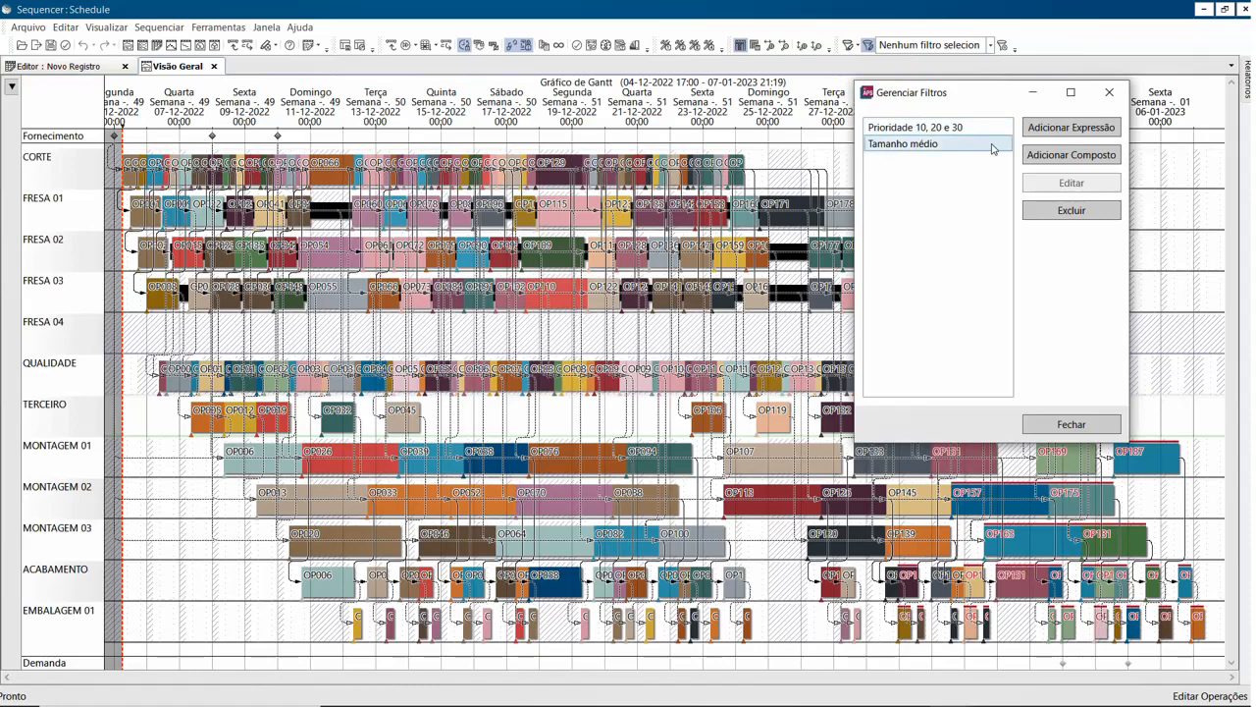
{"action": "left_click", "coordinate": [1079, 158]}
{"action": "left_click_drag", "start_coordinate": [633, 168], "coordinate": [914, 209]}
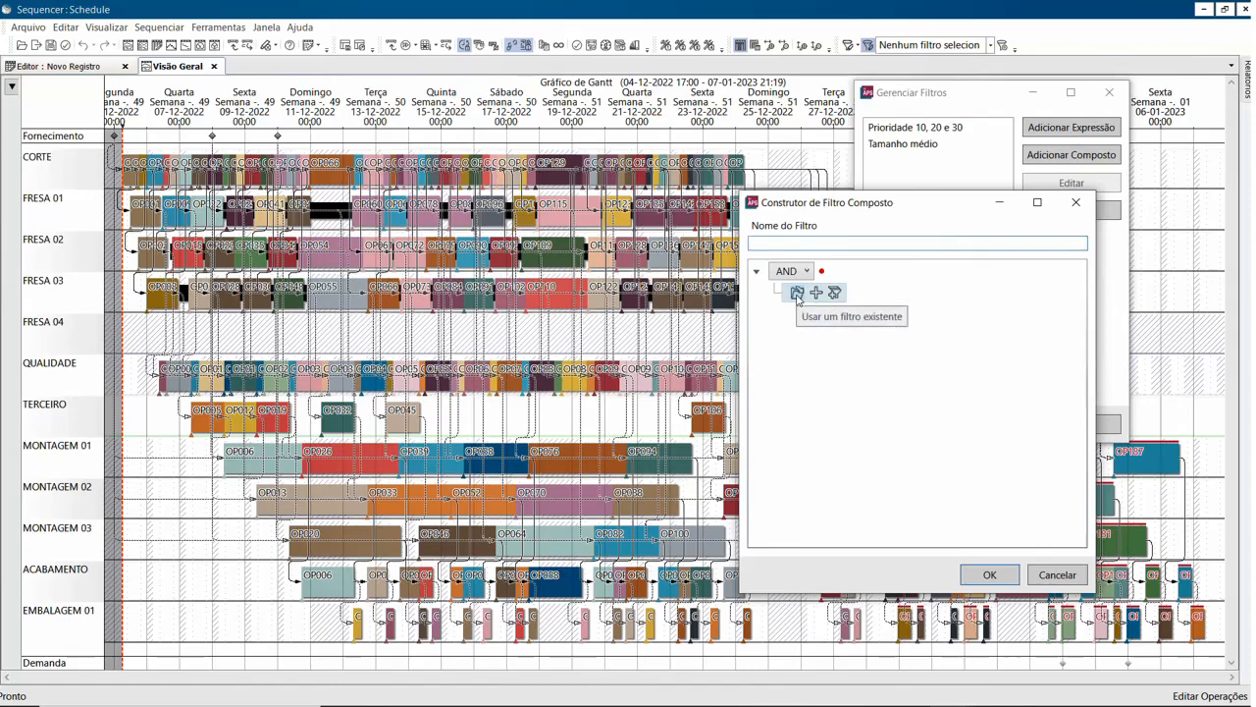
{"action": "left_click", "coordinate": [797, 293]}
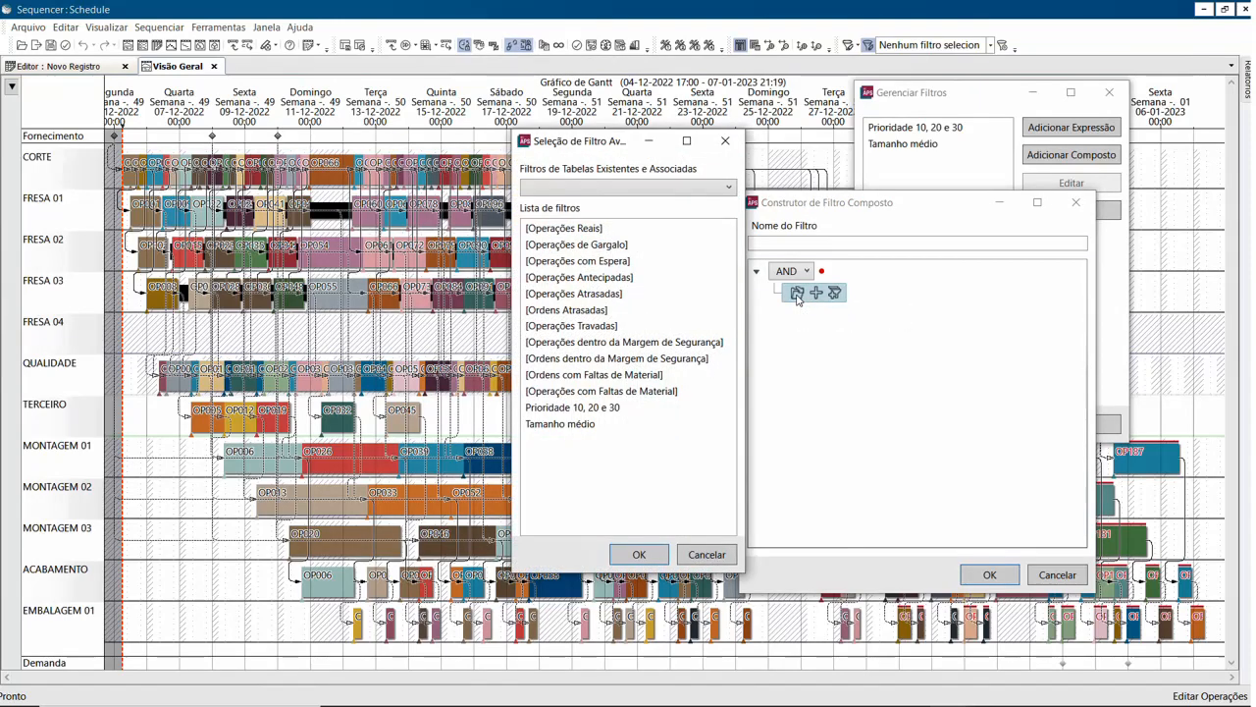
{"action": "left_click", "coordinate": [619, 409]}
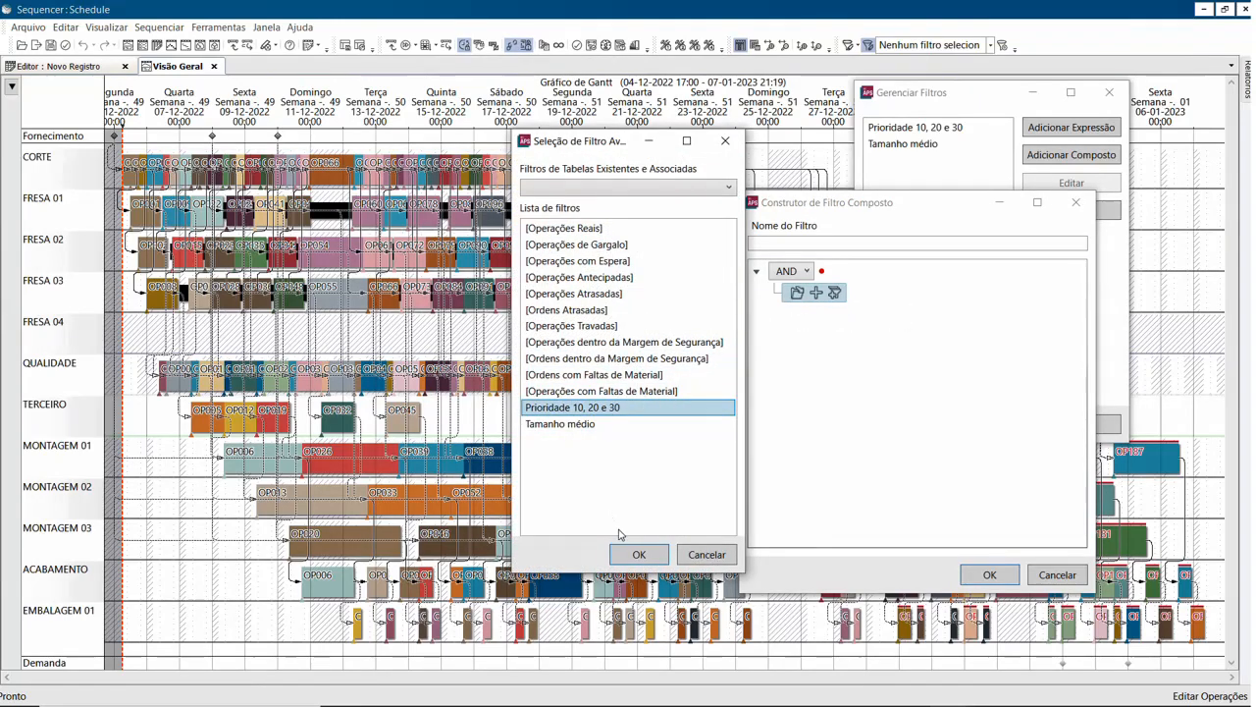
{"action": "left_click", "coordinate": [639, 555]}
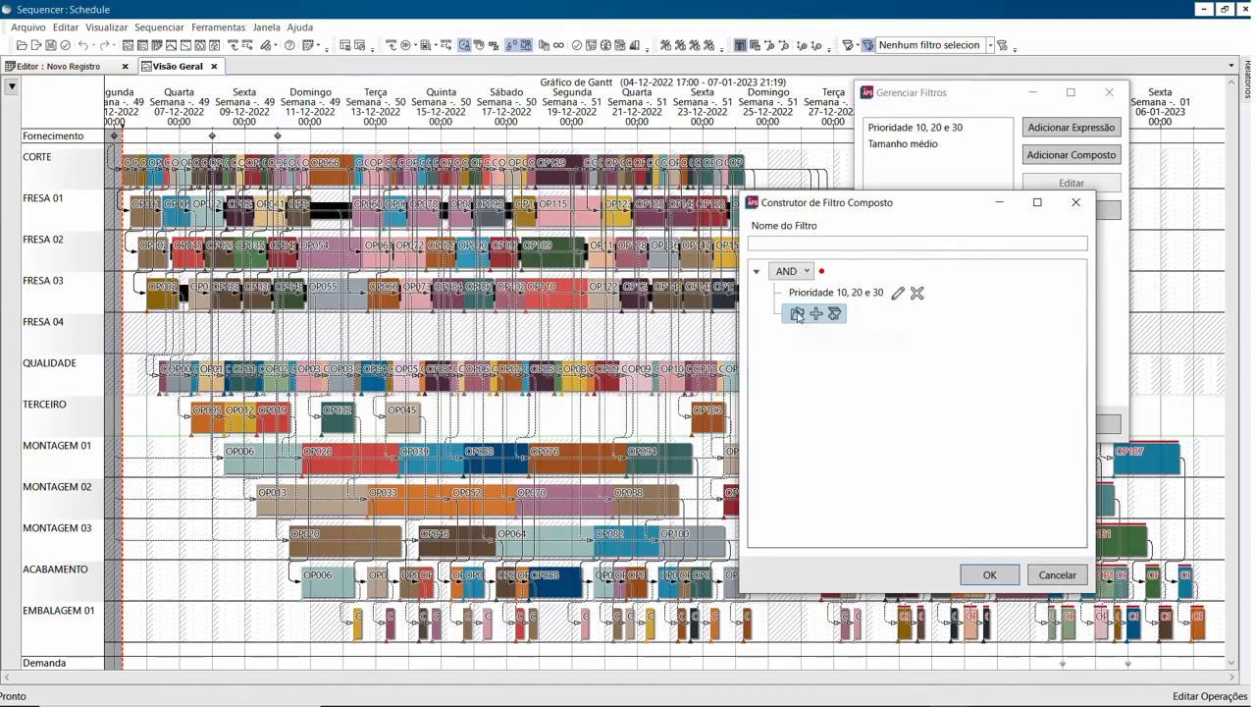
{"action": "left_click", "coordinate": [797, 314]}
{"action": "left_click", "coordinate": [561, 410]}
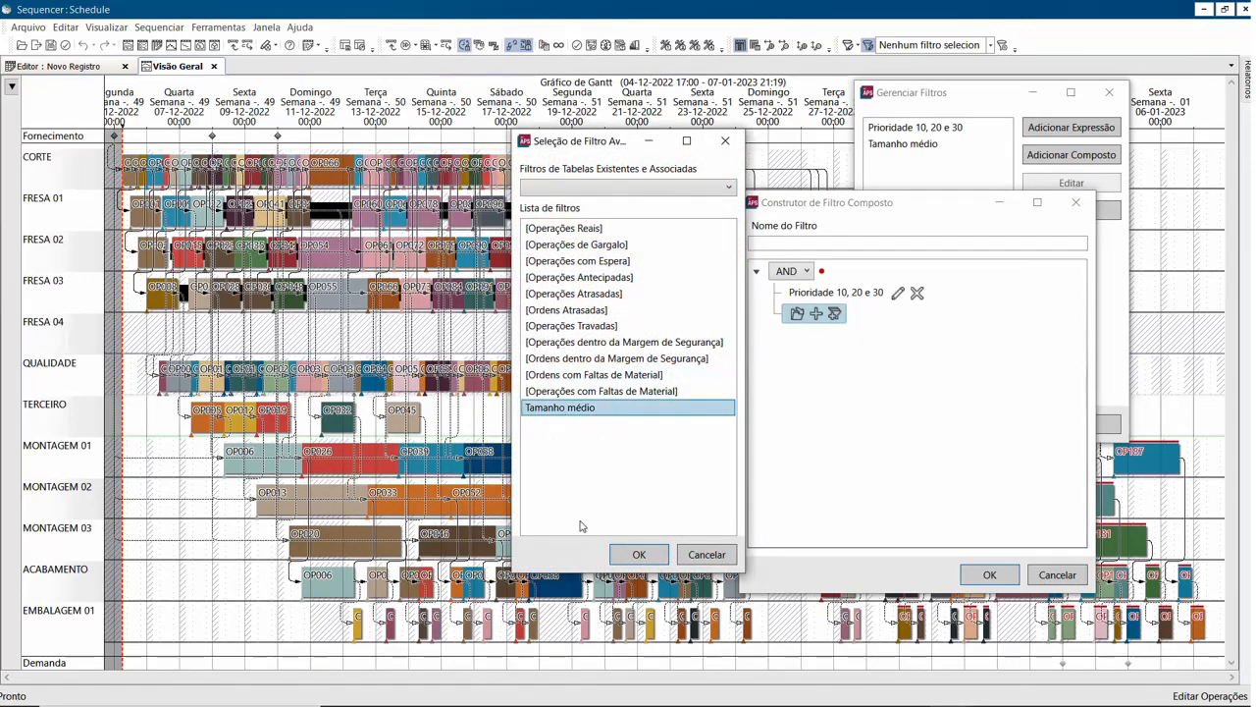
{"action": "left_click", "coordinate": [638, 556]}
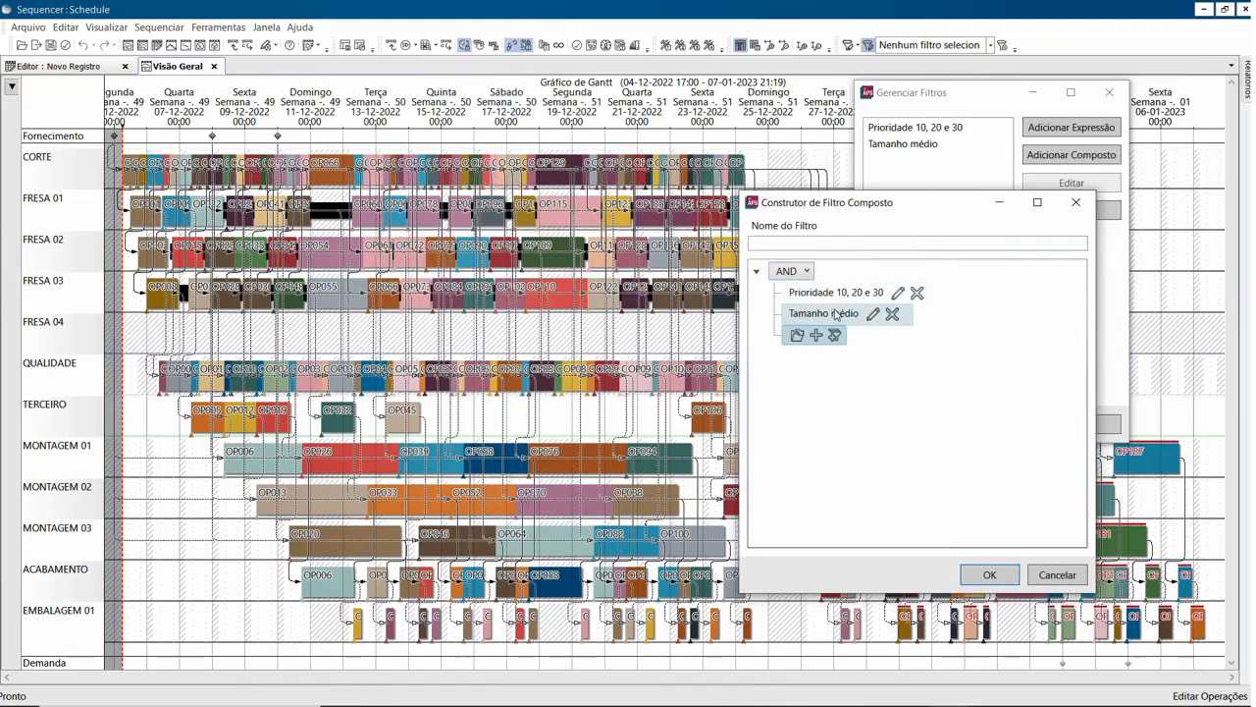
Name the composite filter "Prioridade + Tamanho", save it, and close the filter management
{"action": "left_click", "coordinate": [990, 574]}
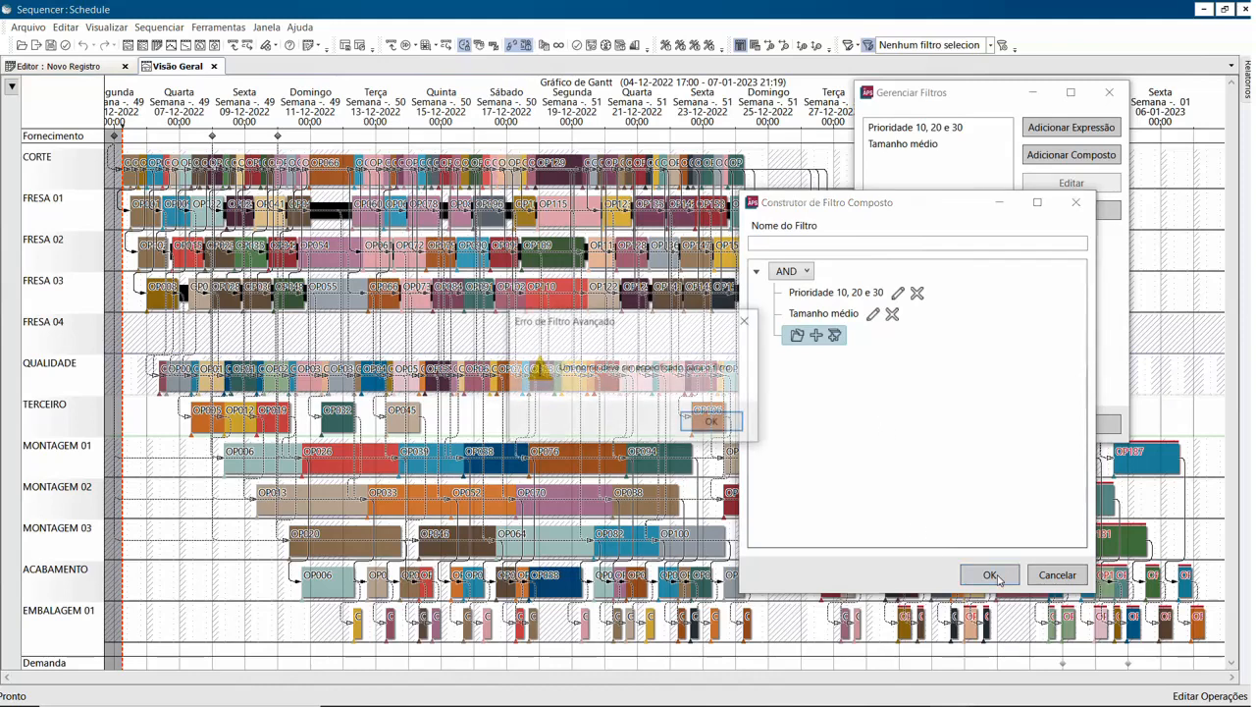
{"action": "left_click", "coordinate": [723, 429]}
{"action": "left_click", "coordinate": [792, 241]}
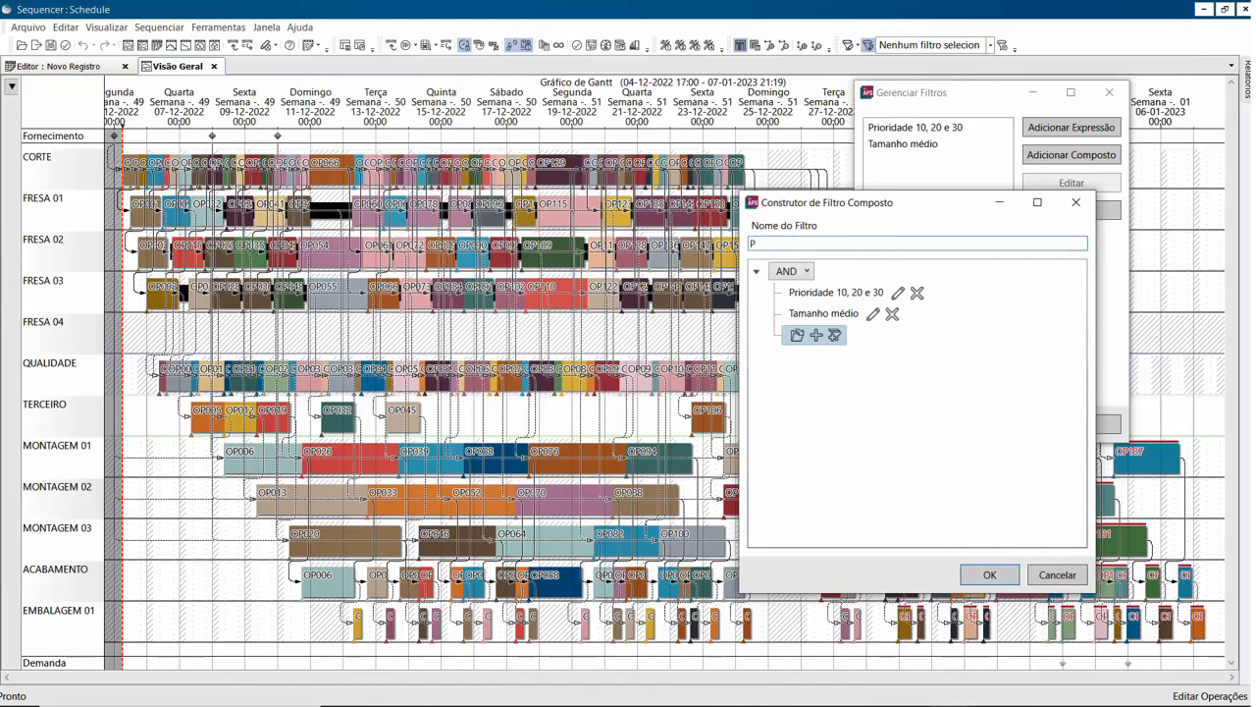
{"action": "type", "text": "Prioridade + Tamanho"}
{"action": "left_click", "coordinate": [985, 578]}
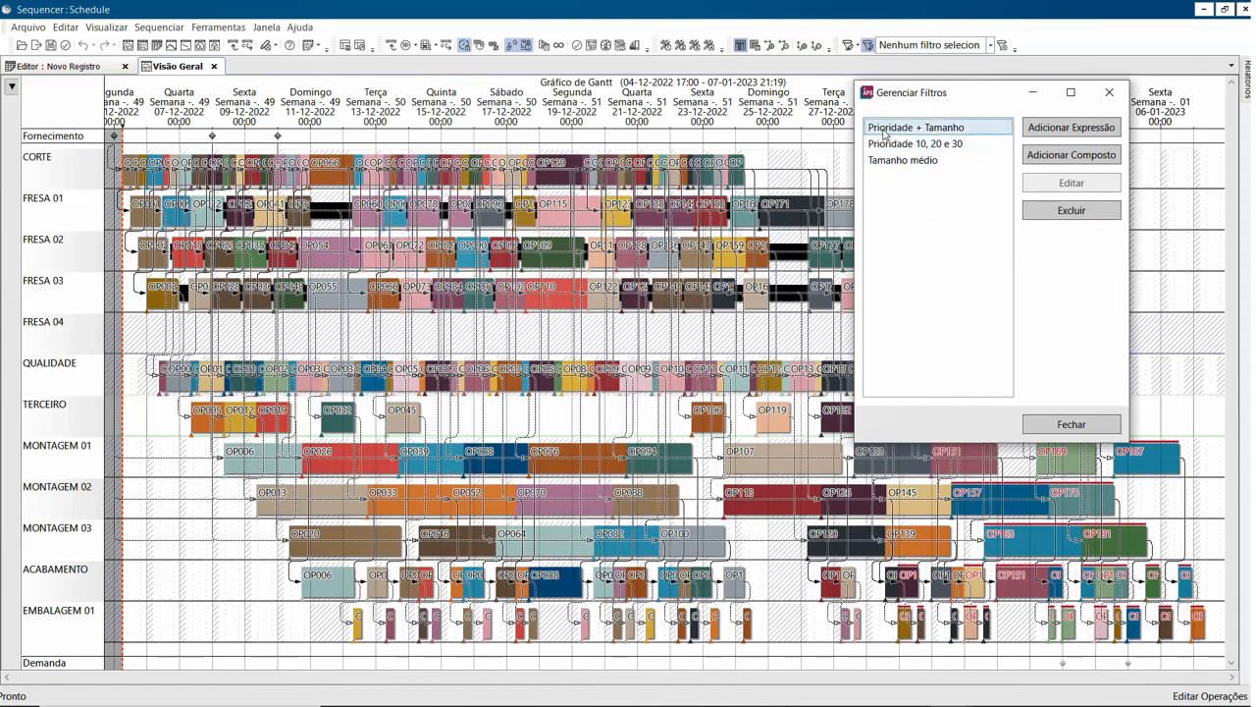
{"action": "left_click", "coordinate": [943, 131]}
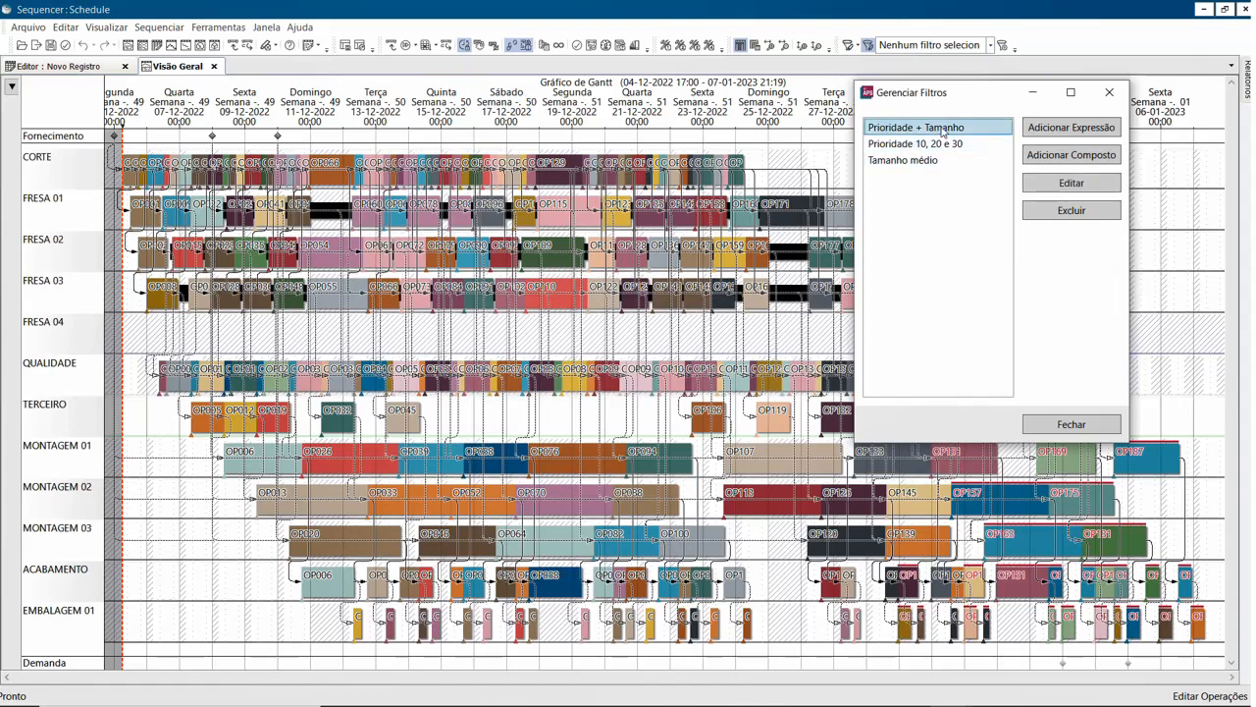
{"action": "left_click", "coordinate": [1109, 95]}
Apply the composite filter Prioridade + Tamanho to highlight its matching operations on the Gantt chart
{"action": "left_click", "coordinate": [989, 45]}
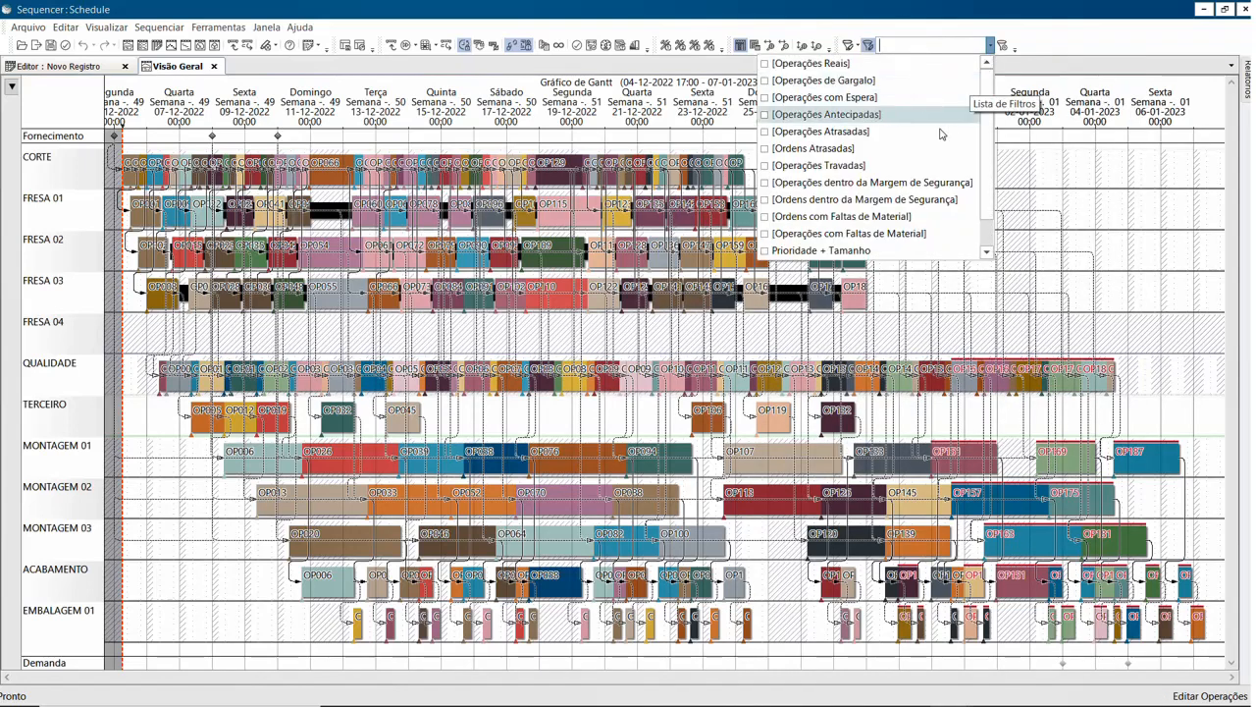
{"action": "scroll", "coordinate": [955, 212], "scroll_direction": "down", "scroll_amount": 1}
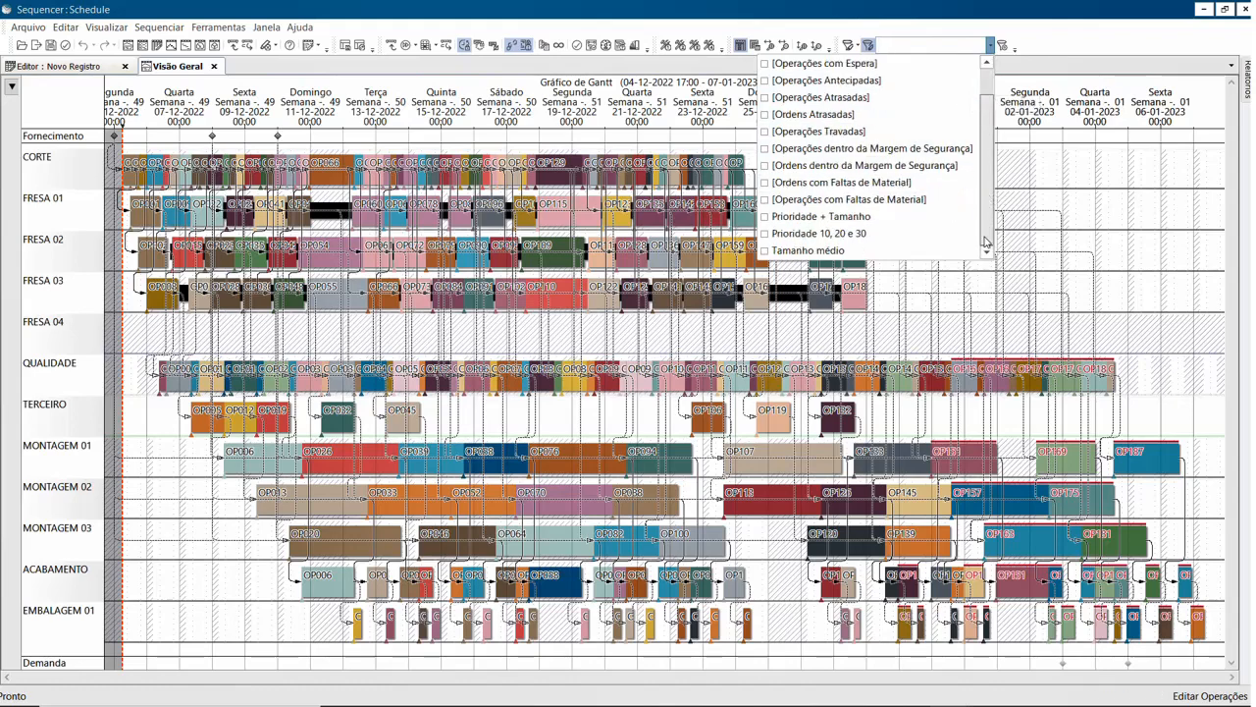
{"action": "left_click", "coordinate": [772, 220]}
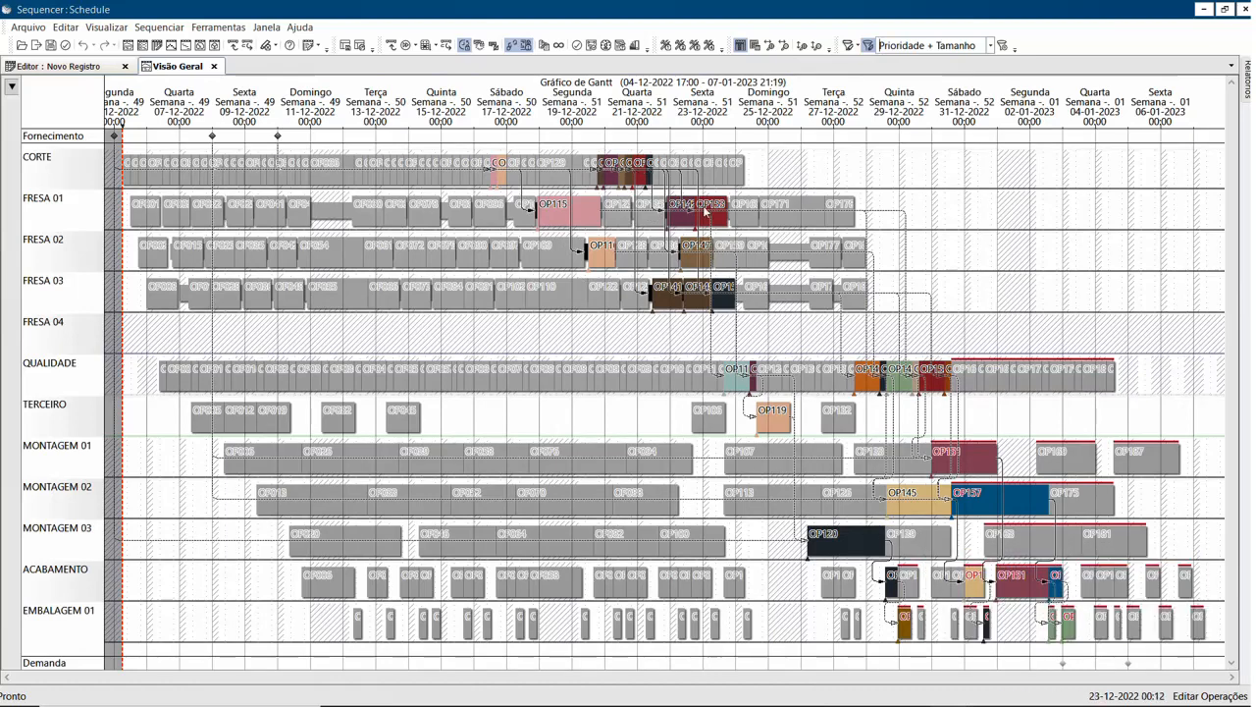
Open the filter management and place its window over the late-December dates of the Gantt chart
{"action": "left_click", "coordinate": [1003, 46]}
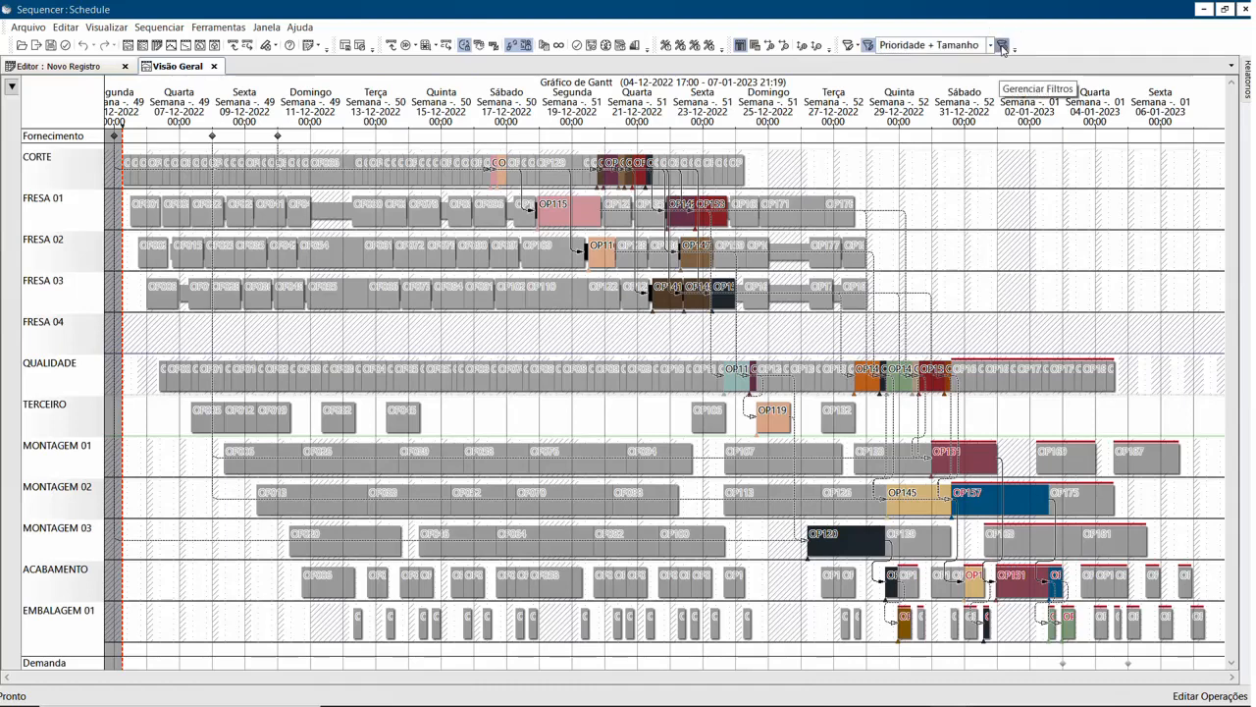
{"action": "left_click_drag", "start_coordinate": [586, 186], "coordinate": [915, 160]}
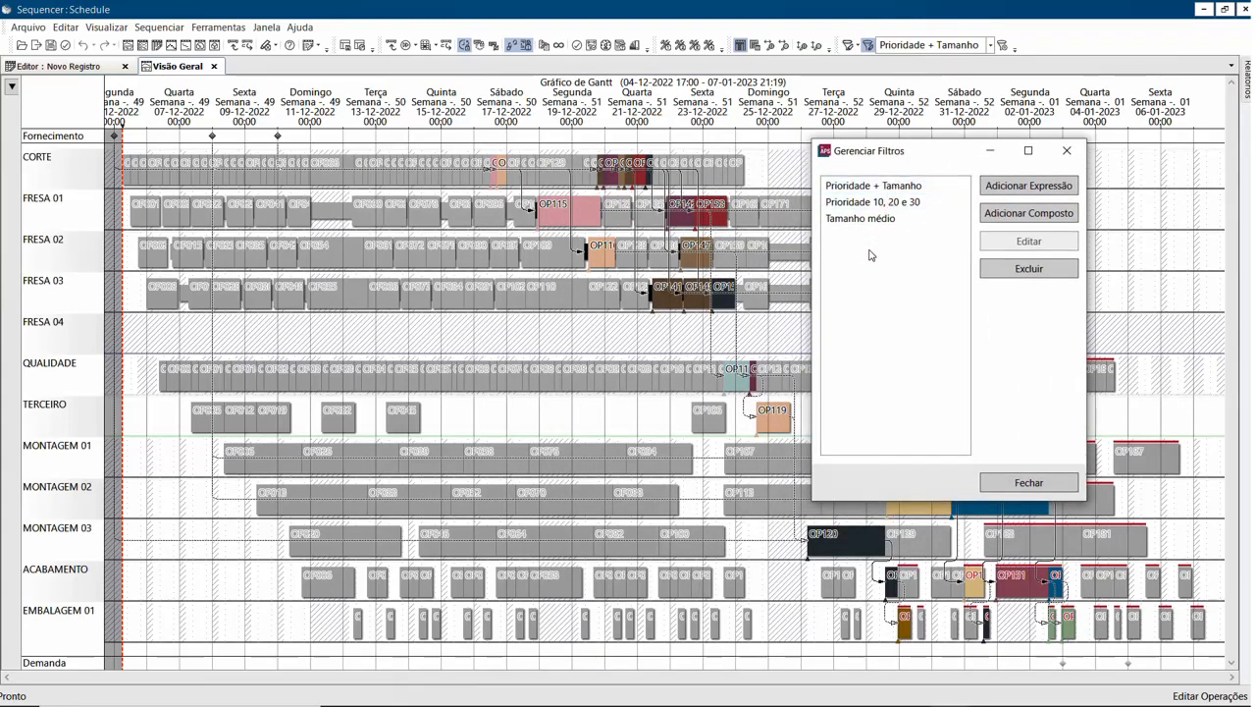
{"action": "left_click_drag", "start_coordinate": [902, 150], "coordinate": [918, 147]}
Try to delete the Tamanho médio filter while the composite filter Prioridade + Tamanho still references it
{"action": "left_click", "coordinate": [868, 222]}
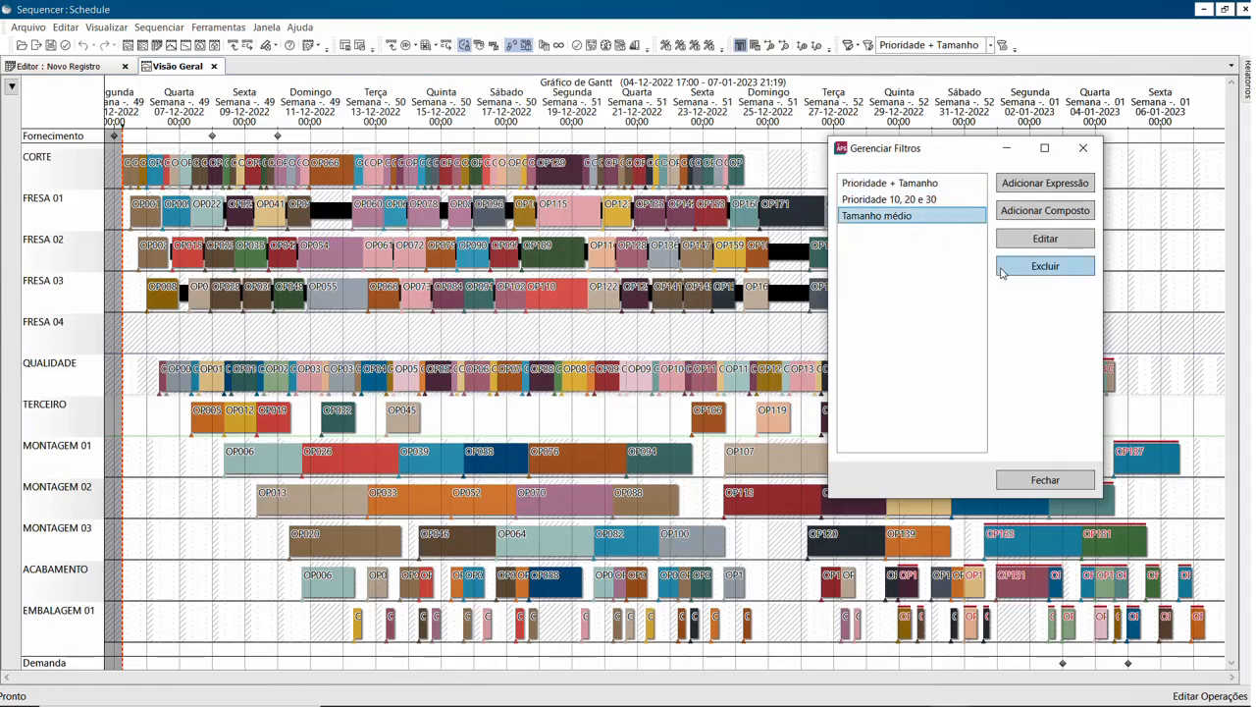
{"action": "left_click", "coordinate": [1045, 266]}
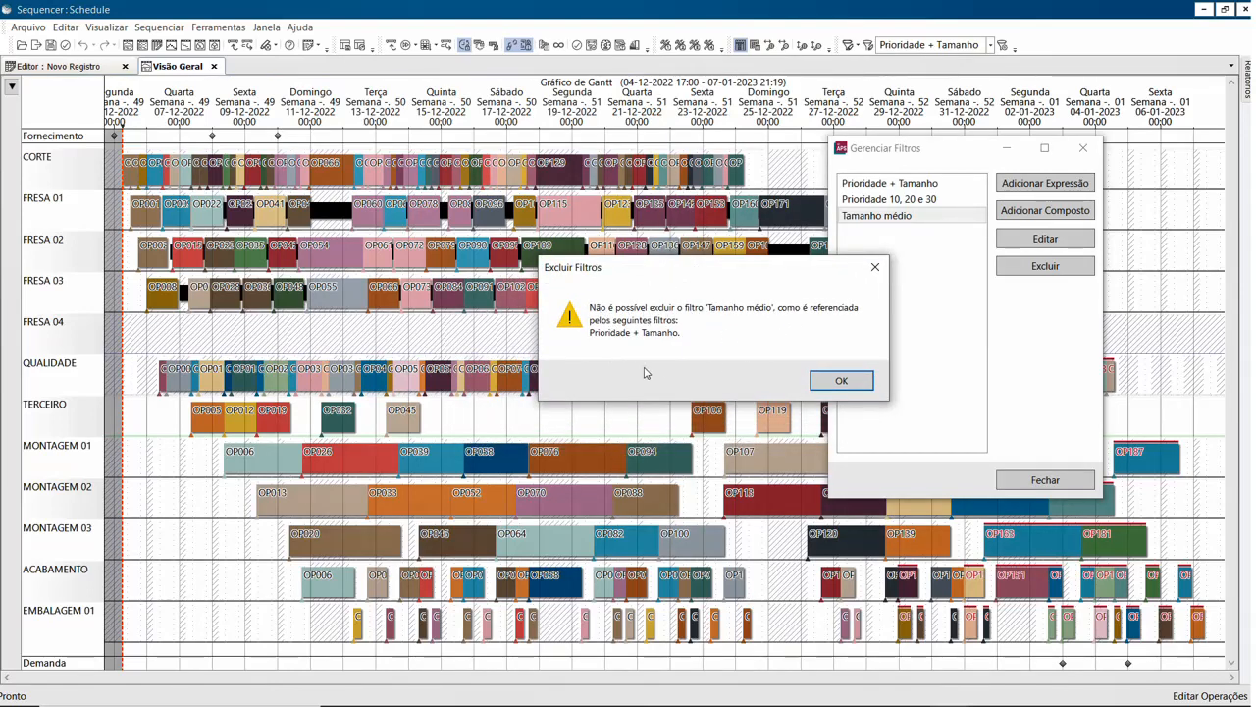
{"action": "left_click", "coordinate": [826, 383]}
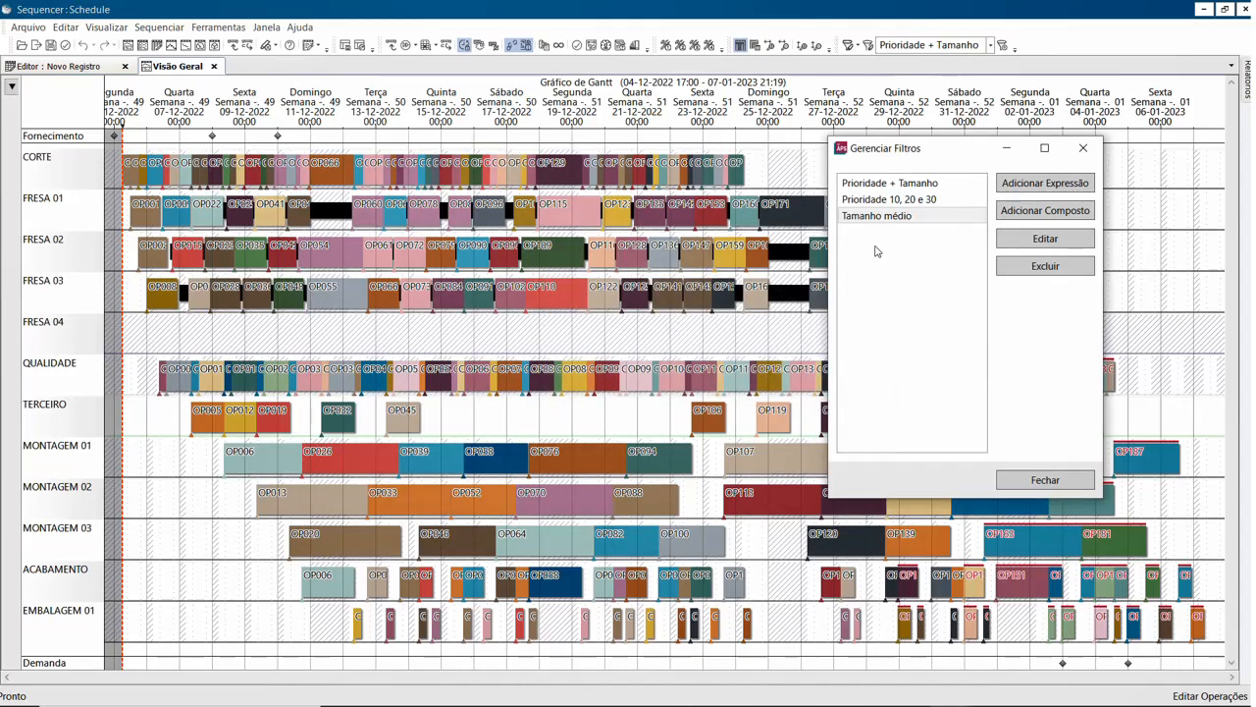
Permanently delete the composite filter Prioridade + Tamanho in the filter management
{"action": "left_click", "coordinate": [871, 185]}
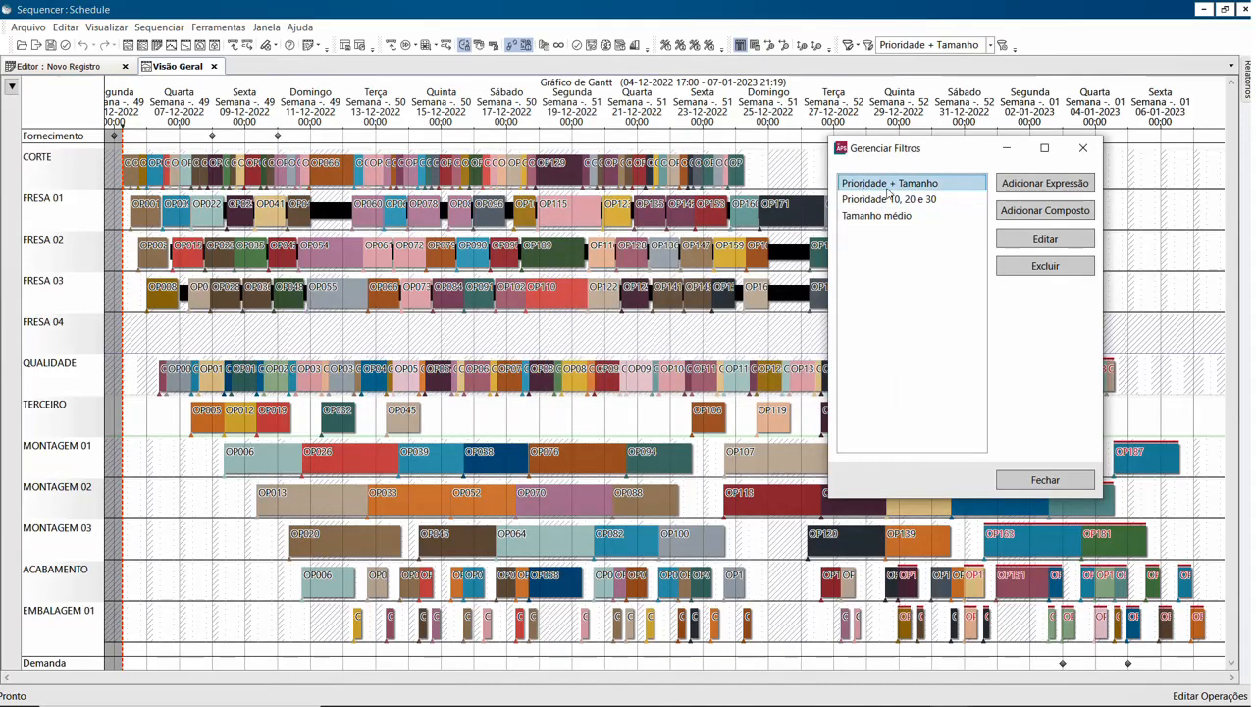
{"action": "left_click", "coordinate": [1017, 272]}
{"action": "left_click", "coordinate": [679, 422]}
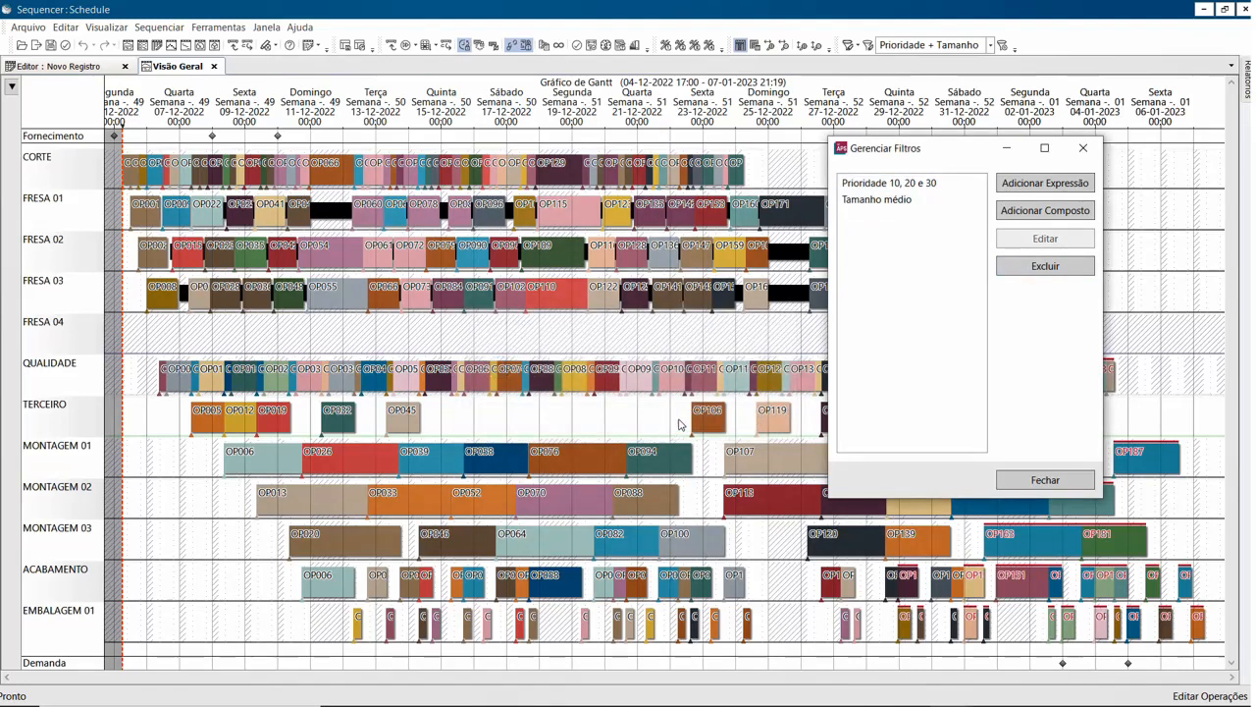
Permanently delete the Tamanho médio filter and close the filter management
{"action": "left_click", "coordinate": [860, 203]}
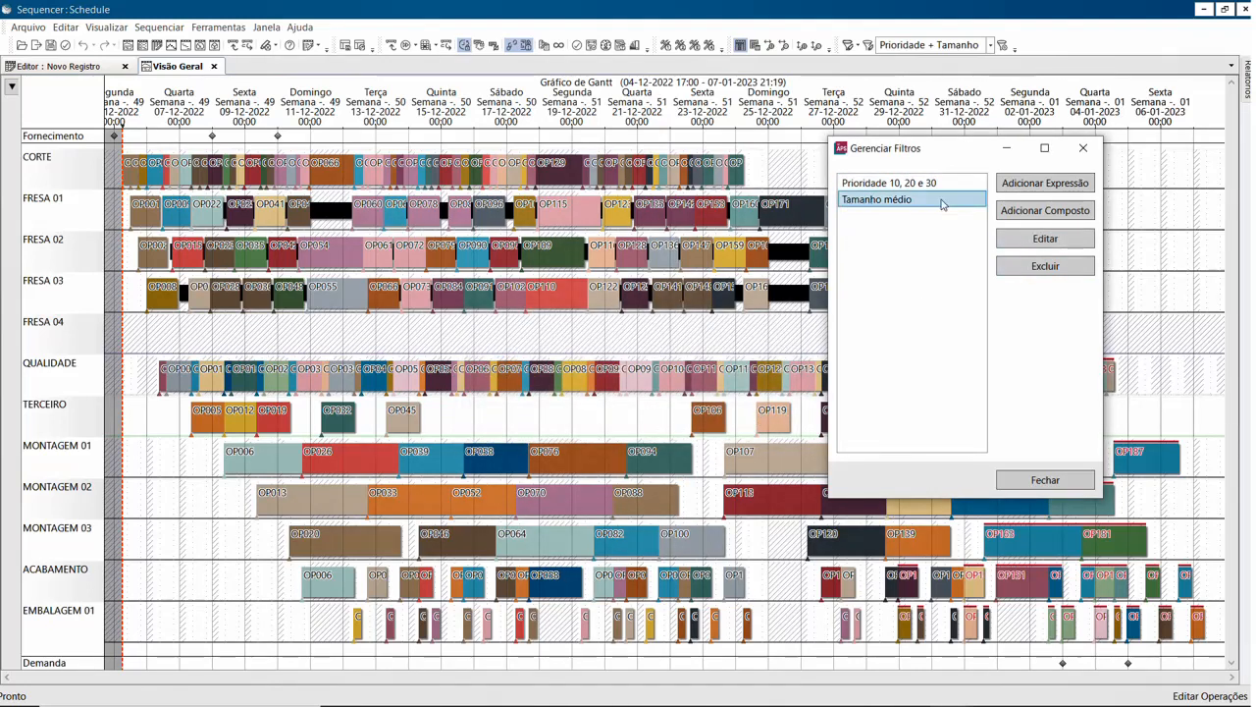
{"action": "left_click", "coordinate": [1002, 272]}
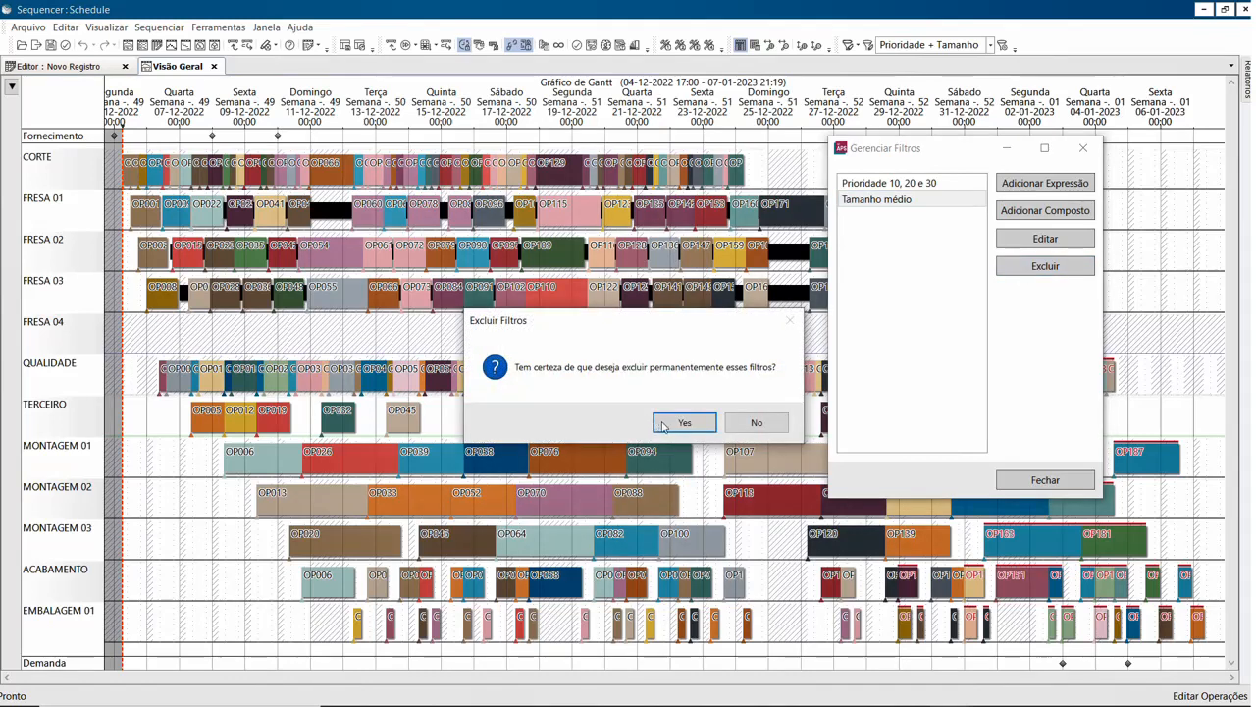
{"action": "left_click", "coordinate": [679, 422]}
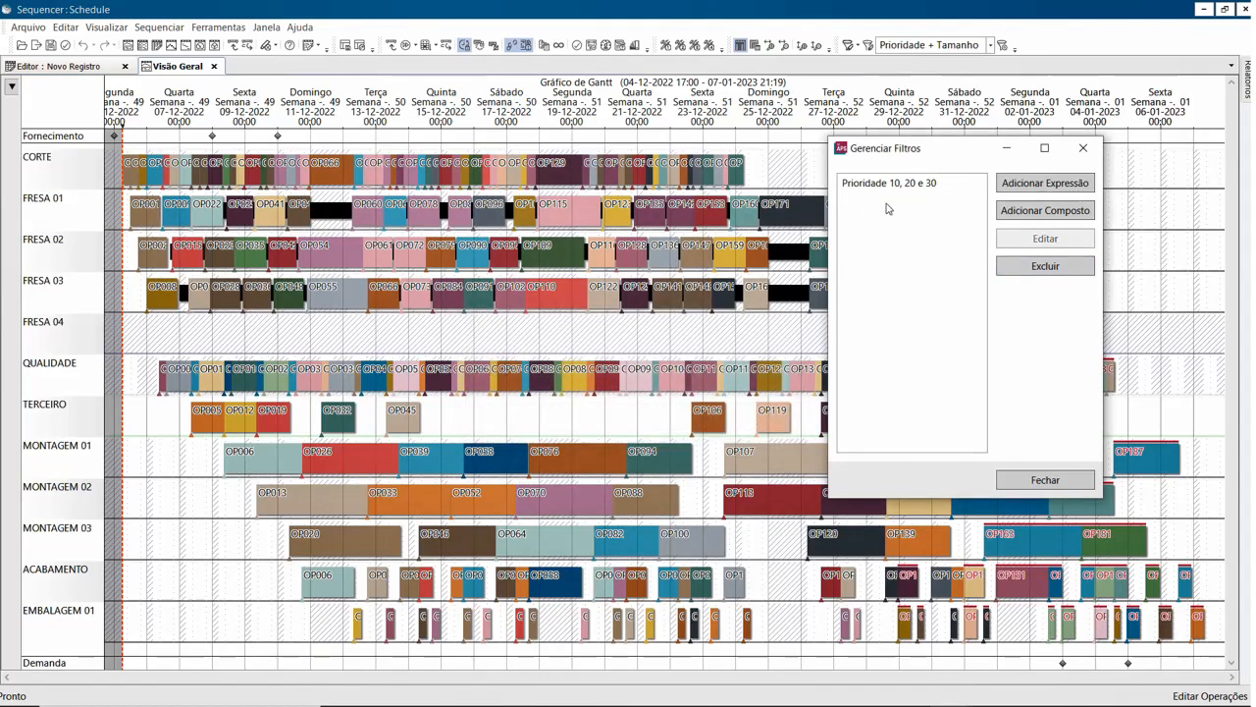
{"action": "left_click", "coordinate": [1036, 481]}
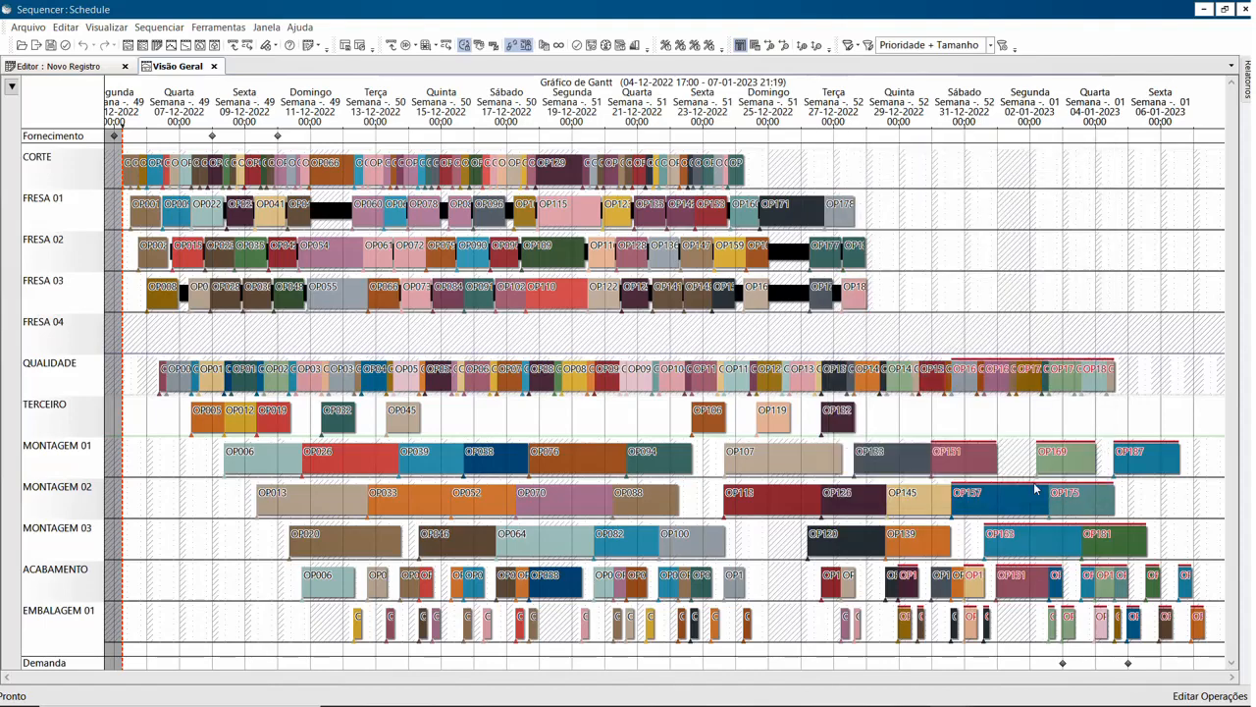